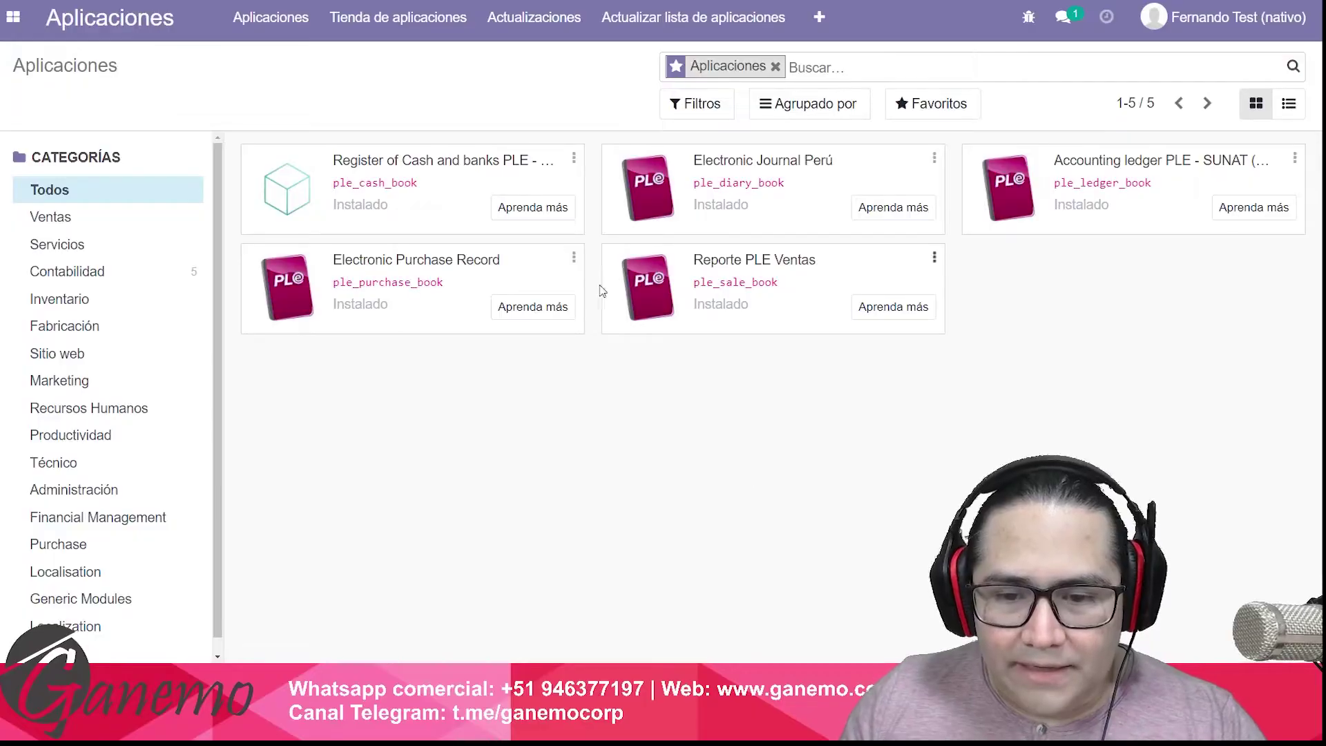
Inspect the ple_sale_book (Reporte PLE Ventas) module's technical name.
left_click_drag(693, 282, 785, 293)
left_click(740, 434)
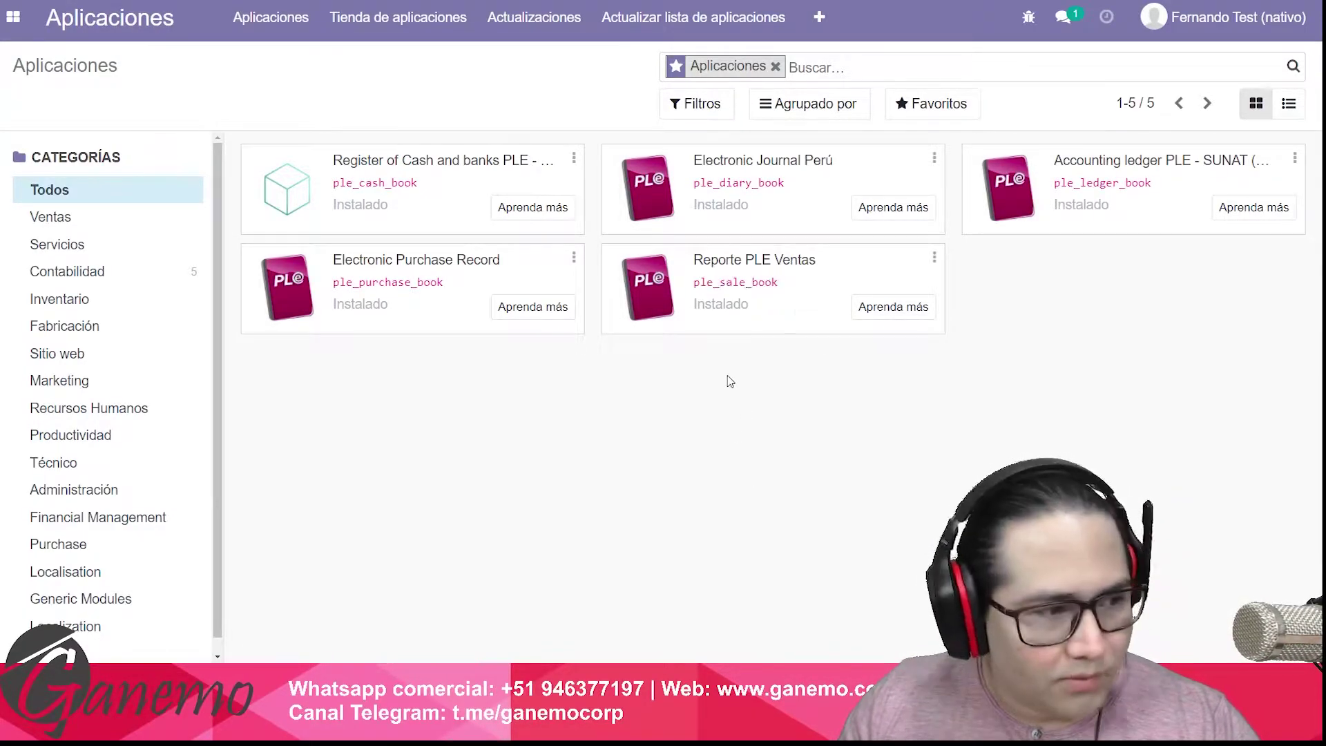
left_click_drag(693, 282, 773, 298)
left_click(780, 441)
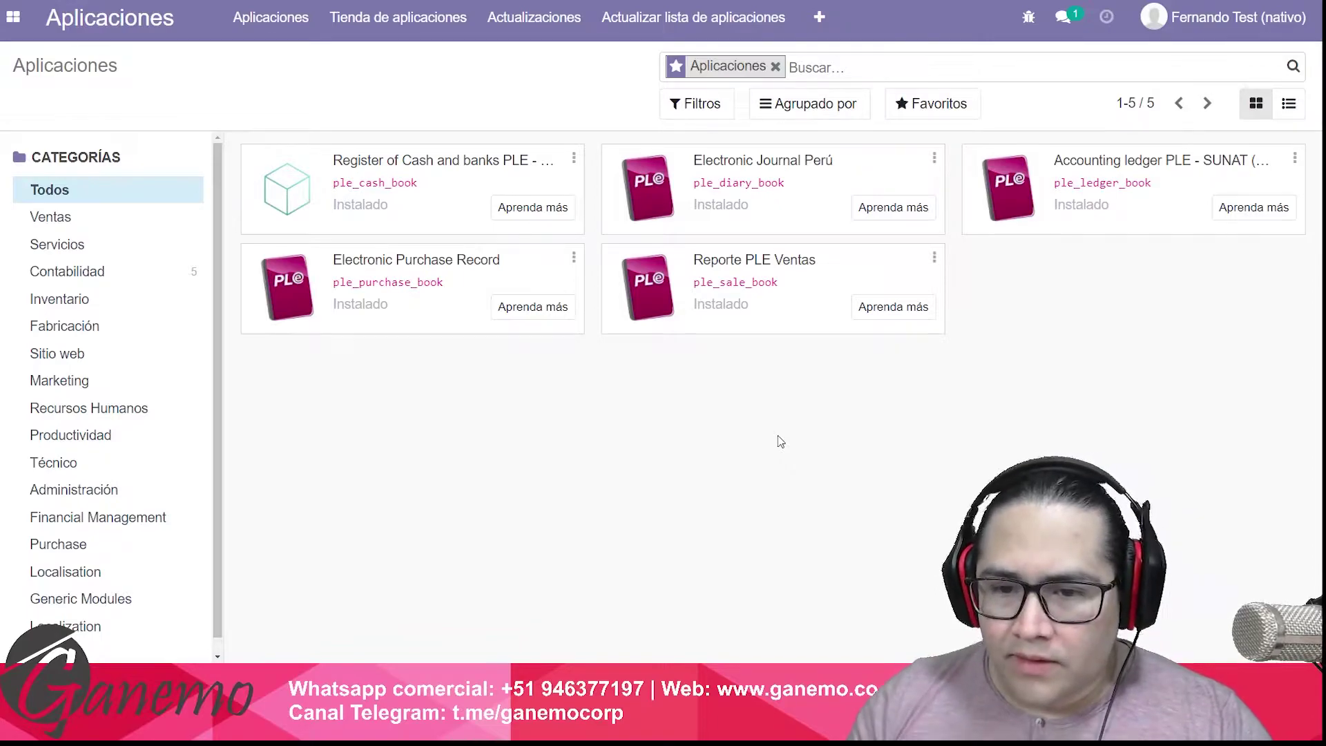
left_click_drag(692, 282, 786, 282)
left_click(826, 398)
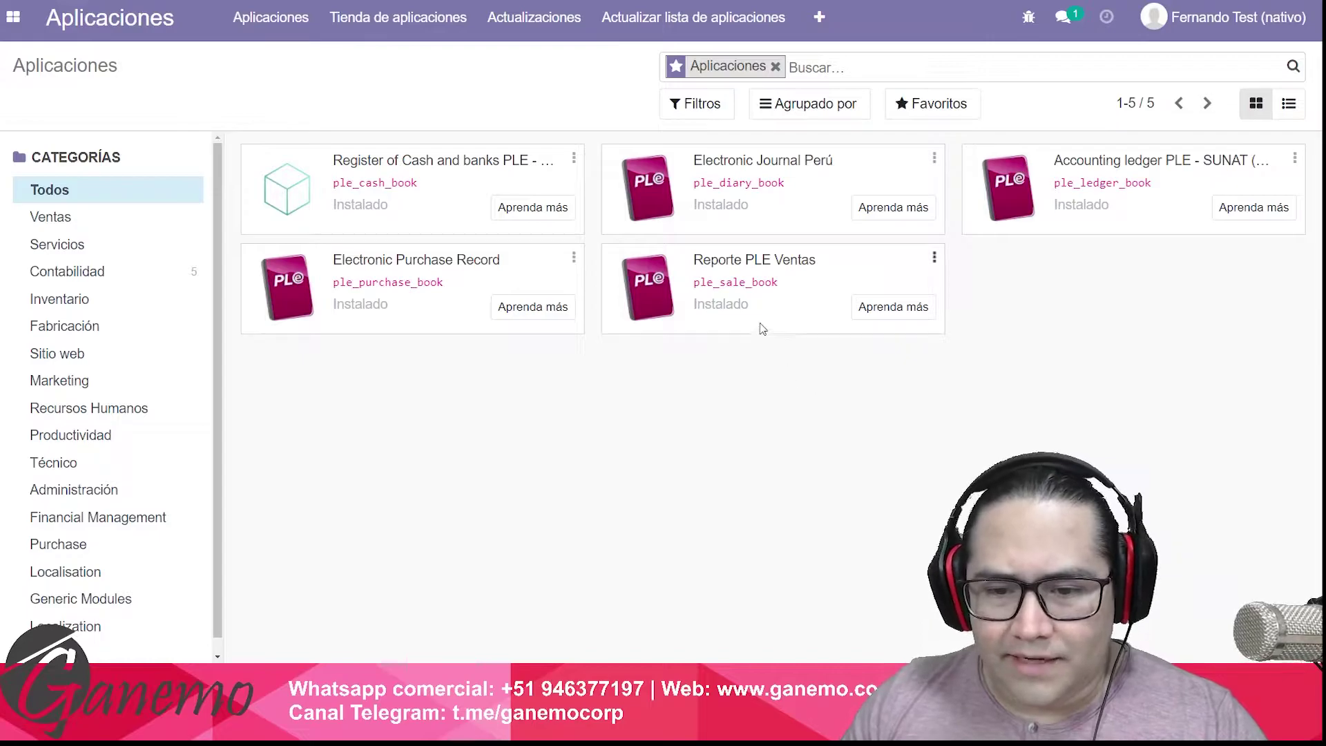
left_click_drag(692, 281, 778, 283)
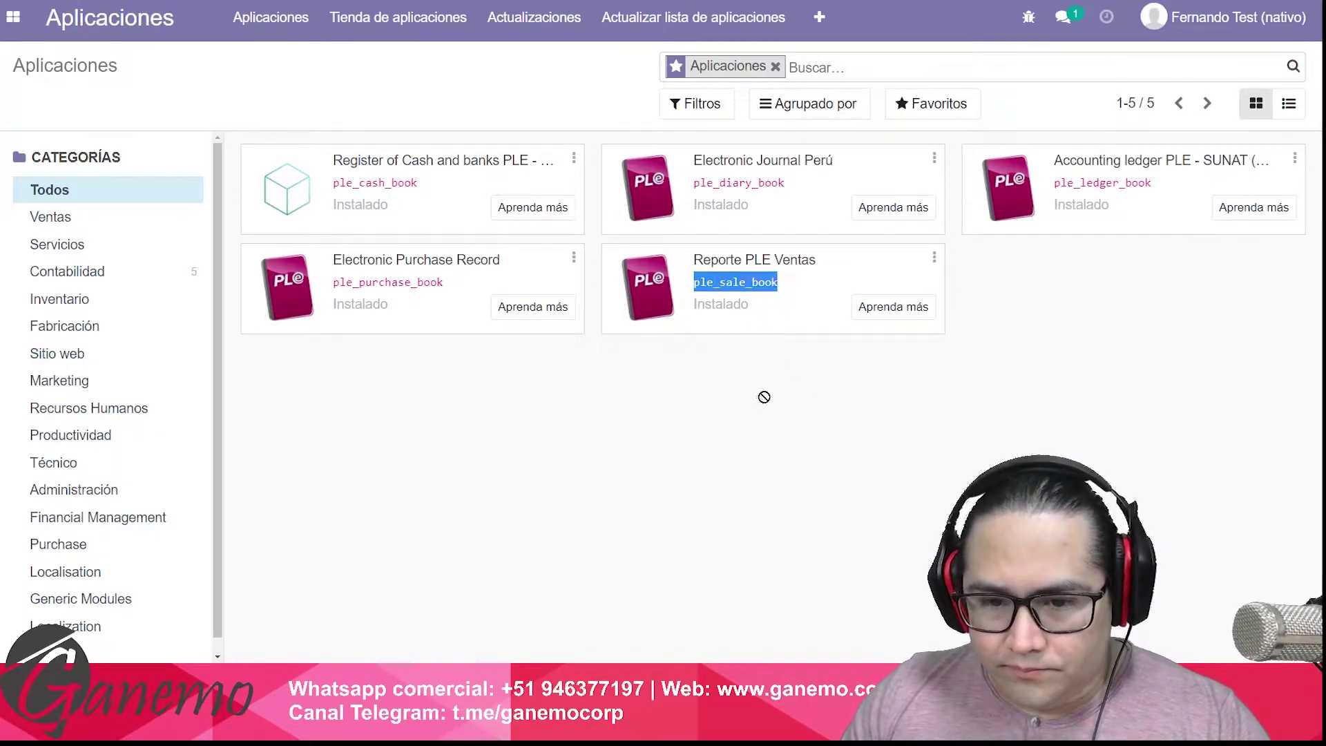
left_click(748, 366)
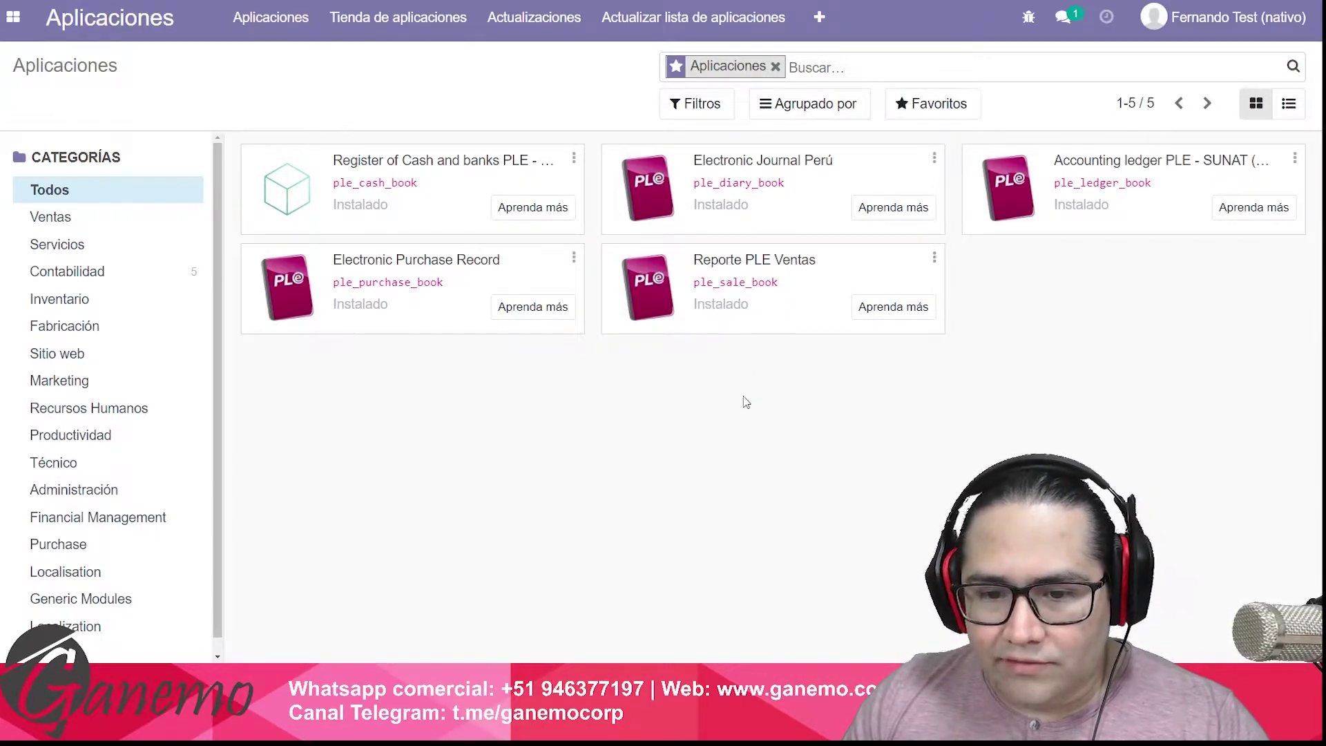
Go to Facturación > Configuración > Diarios contables.
left_click(13, 17)
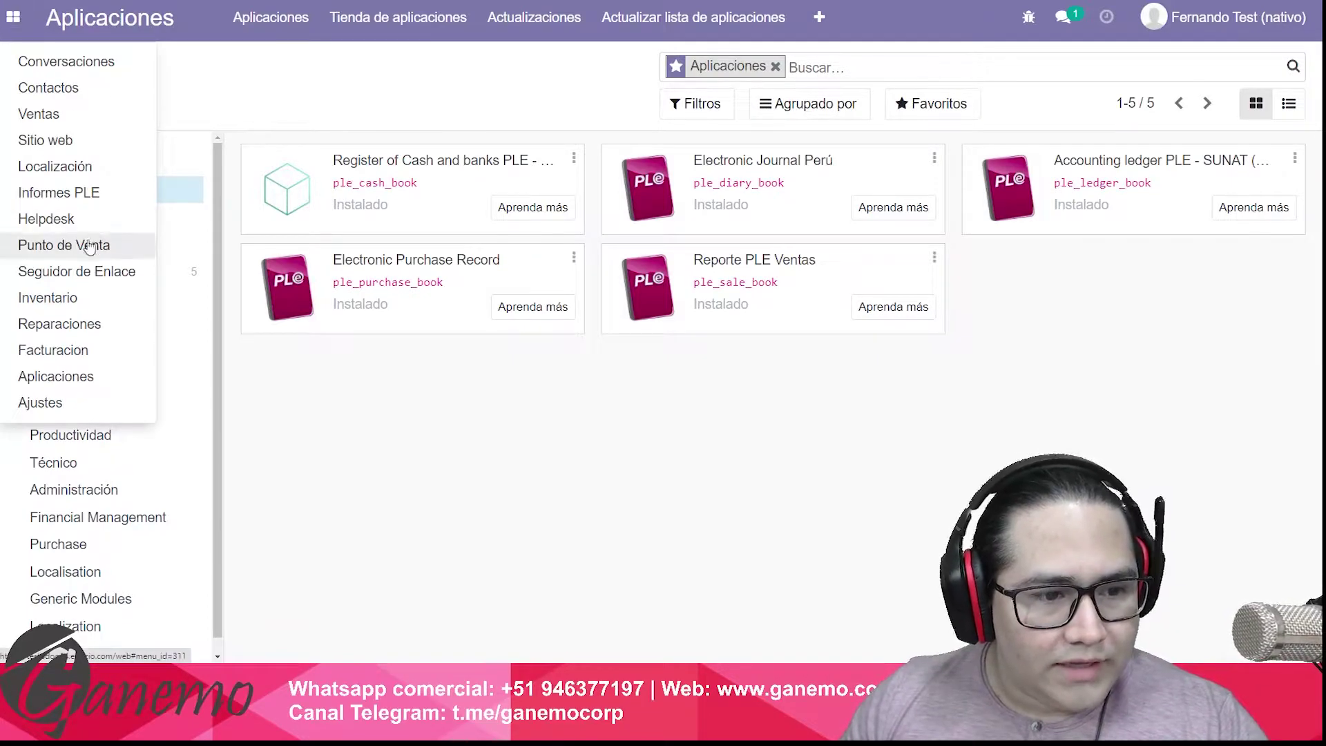
left_click(73, 356)
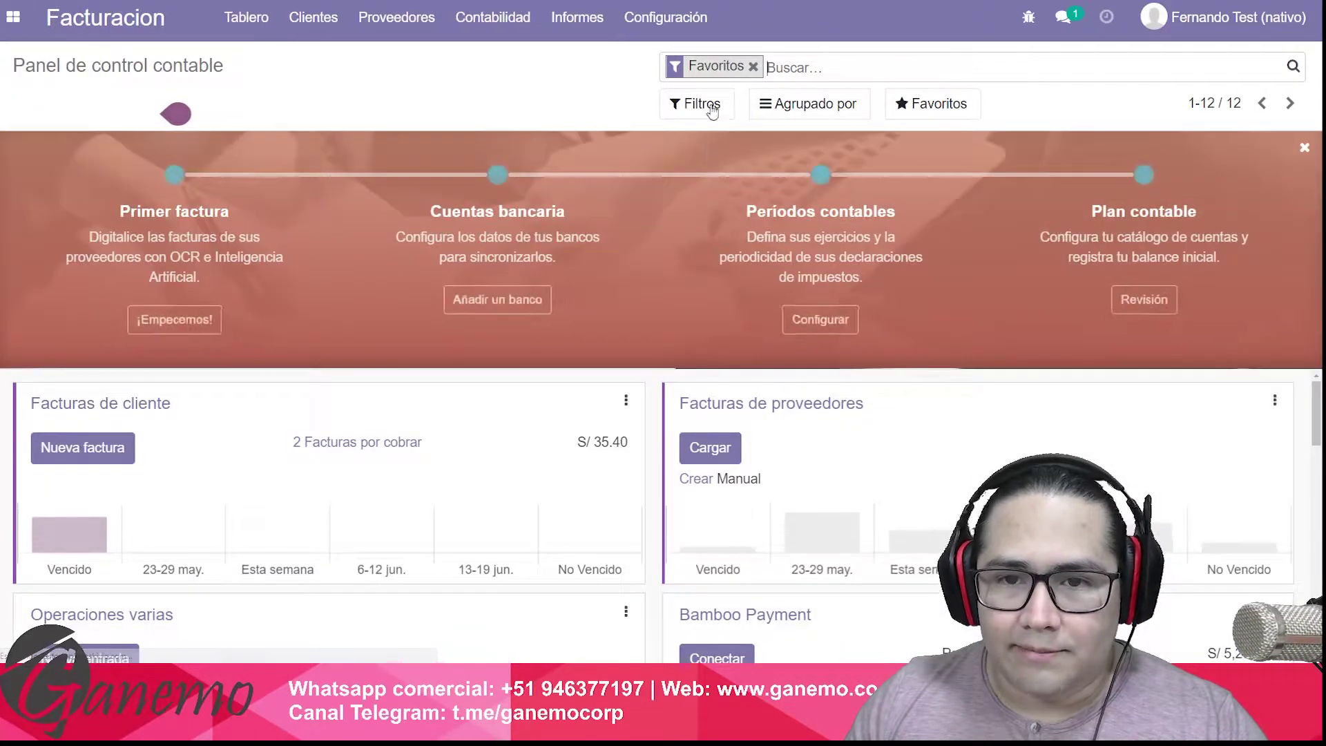
left_click(665, 18)
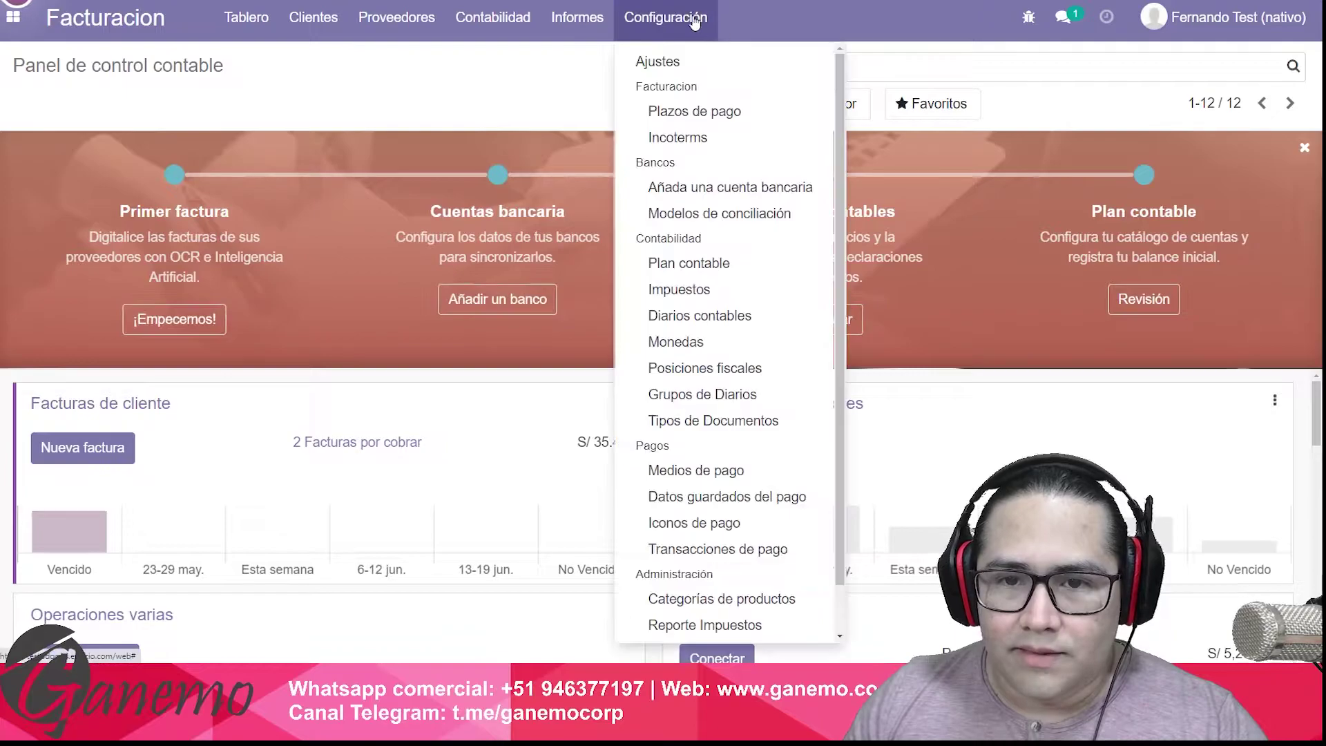
left_click(700, 316)
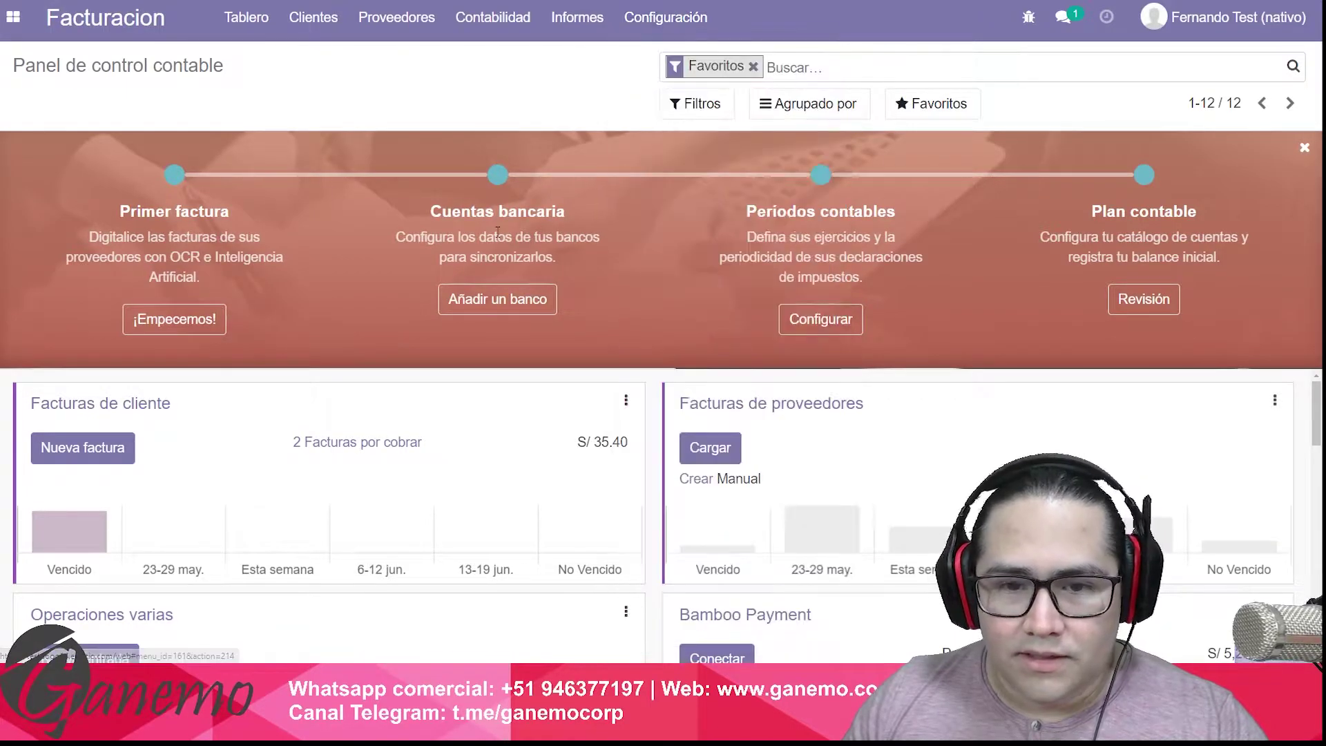
Filter the journals list to the seven Ventas journals.
left_click_drag(207, 91, 716, 636)
left_click(716, 637)
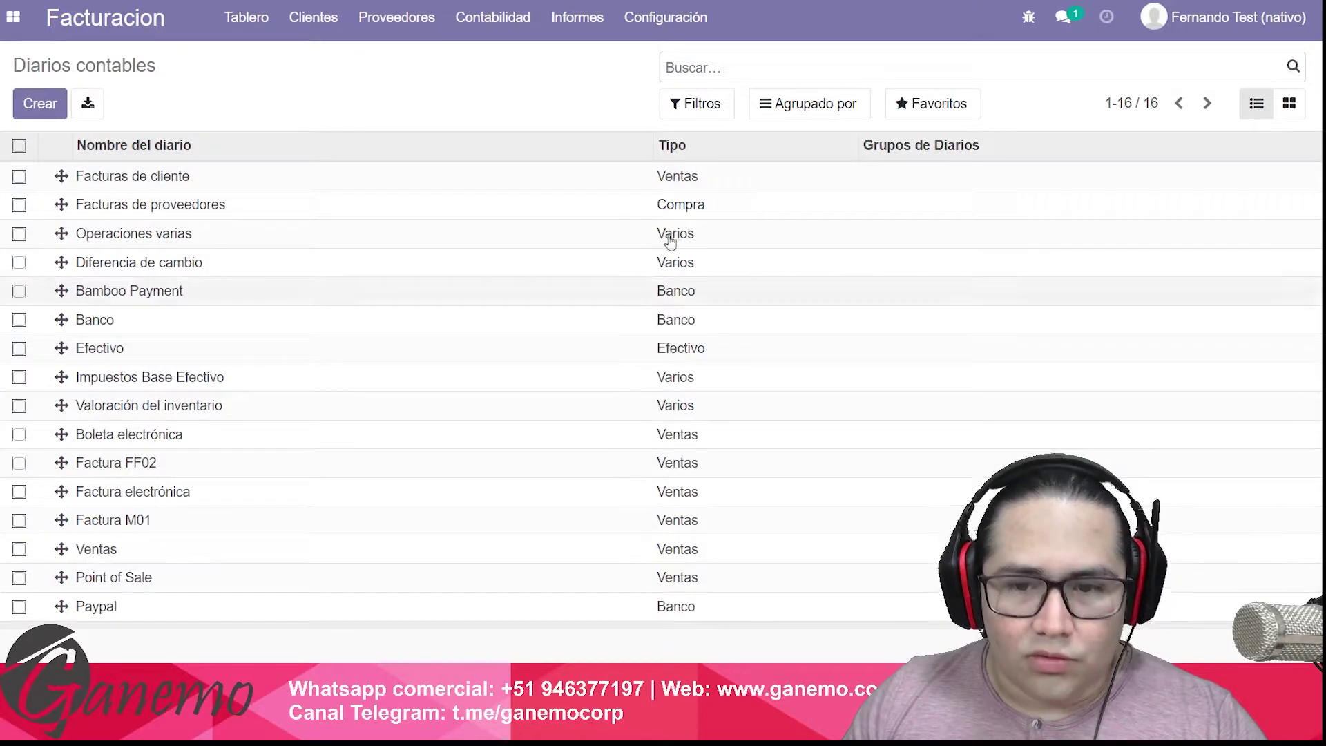
left_click(695, 107)
left_click(724, 185)
left_click(458, 129)
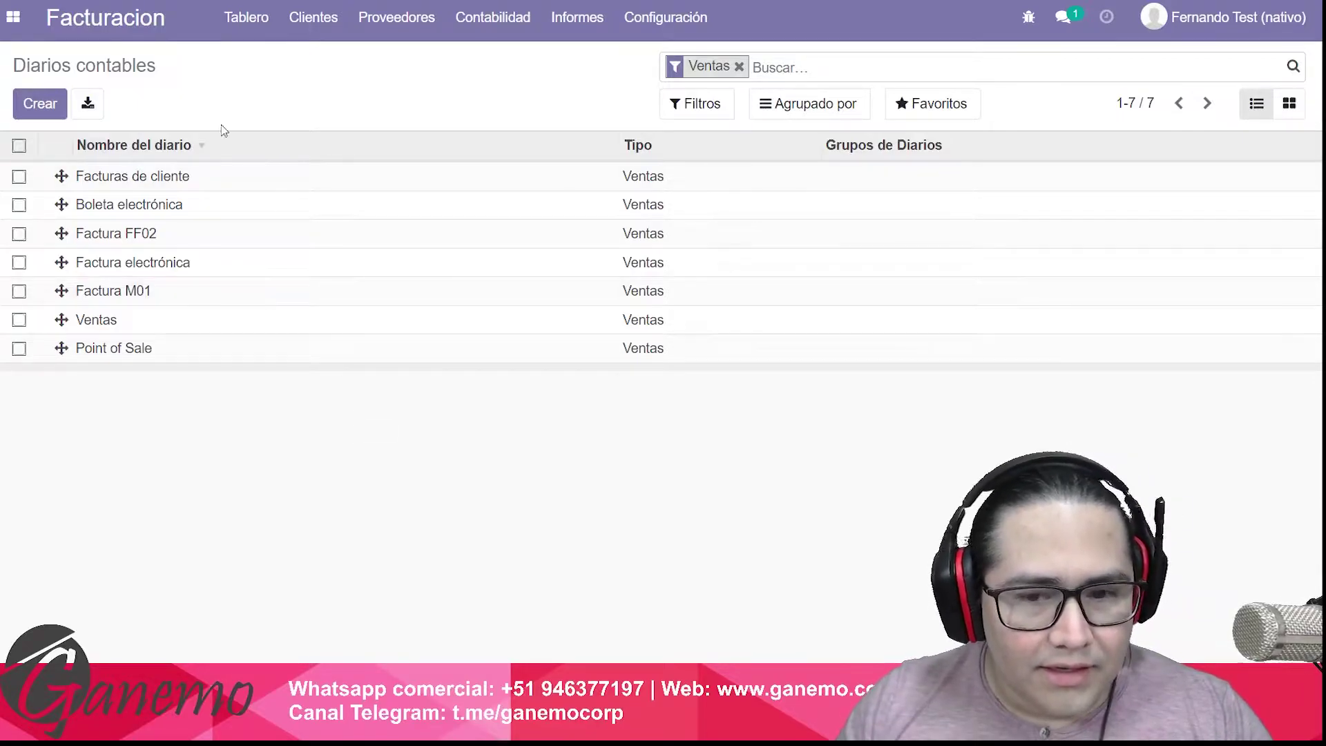
Start a new journal named 'Factura de Venta' of type Ventas.
left_click(41, 105)
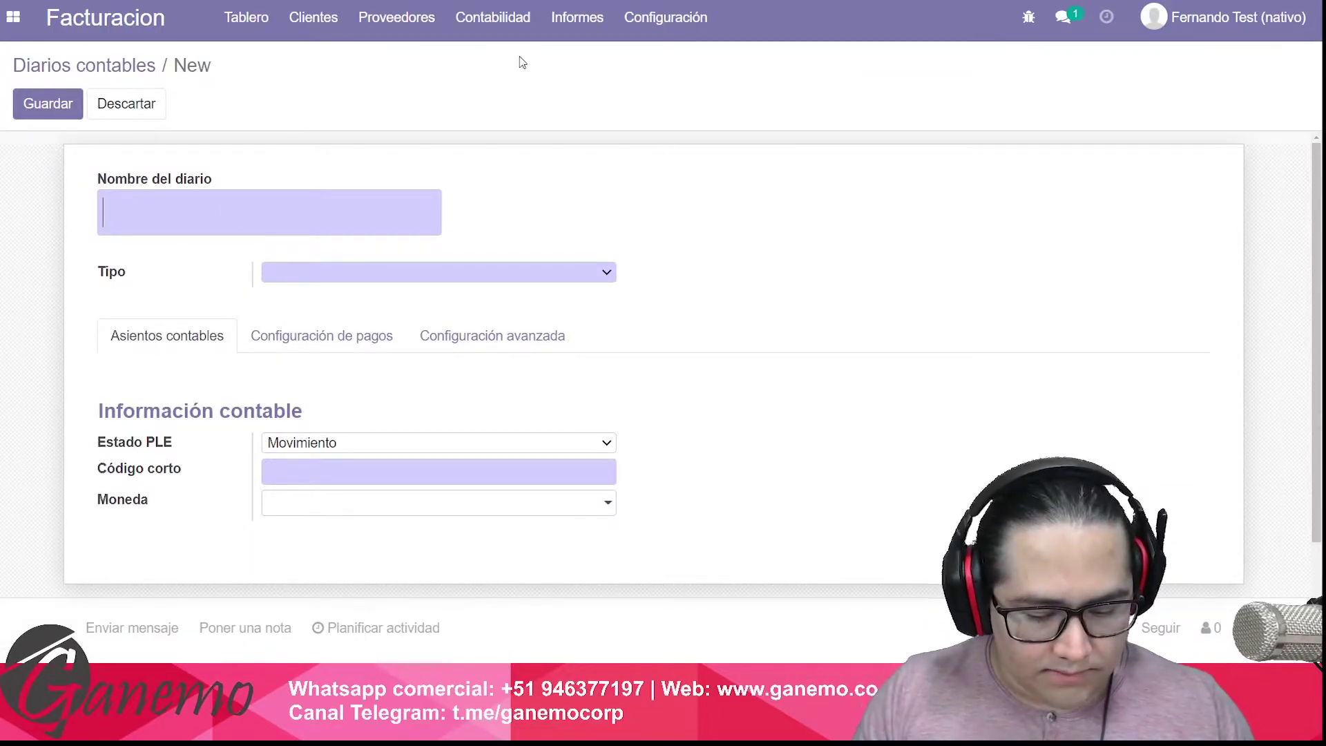
type("F")
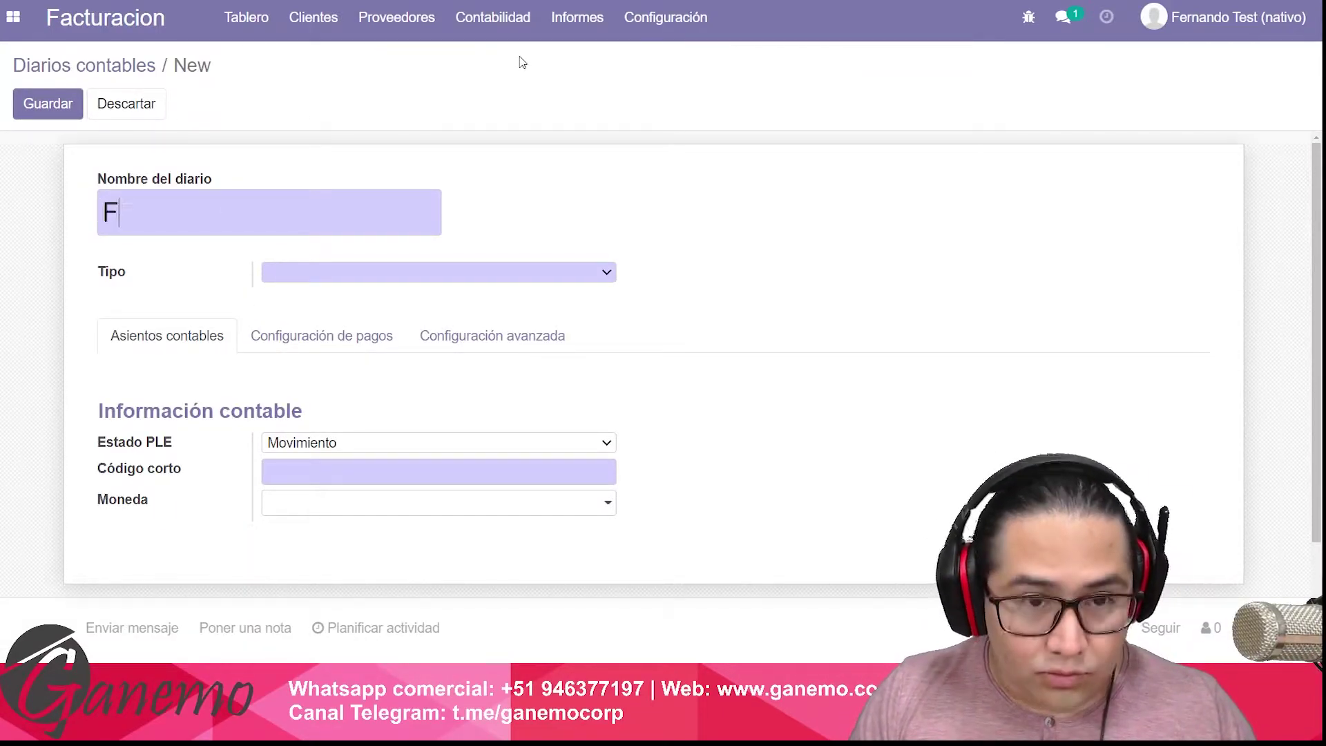
type("ac")
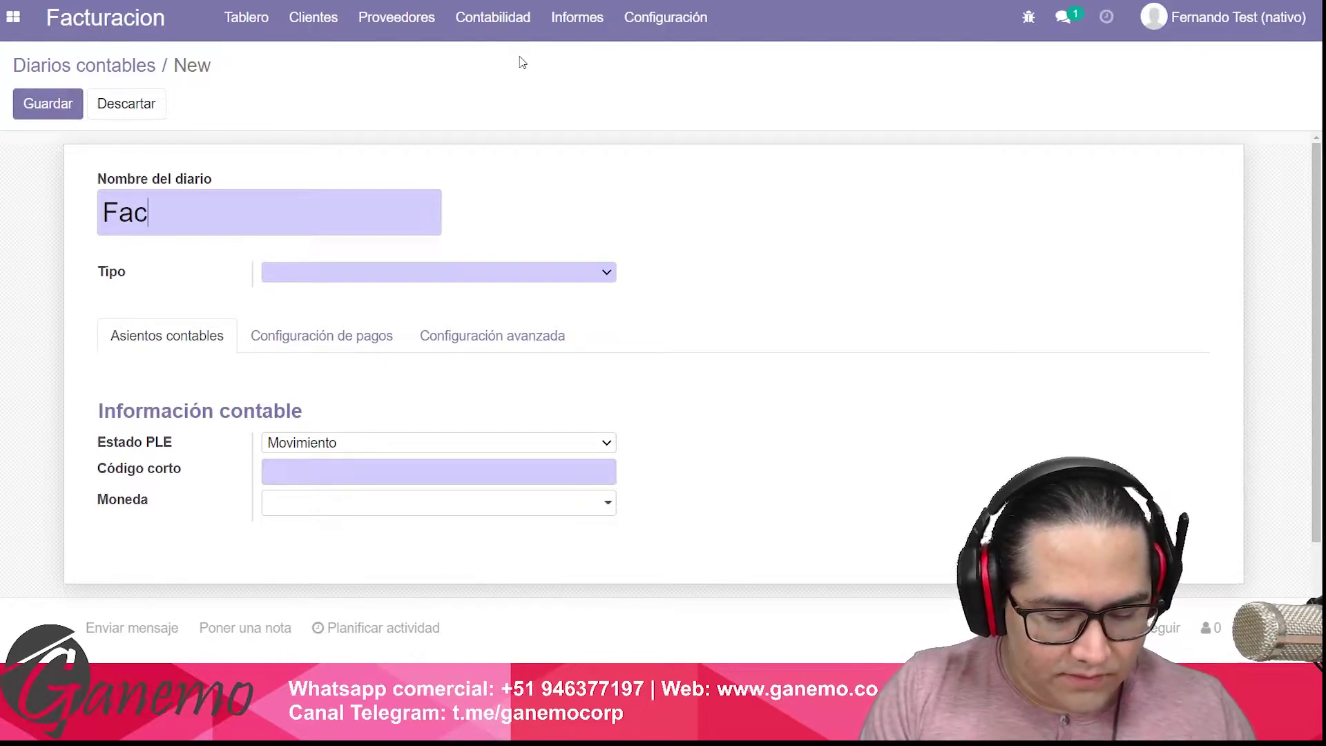
type("tura de Venta")
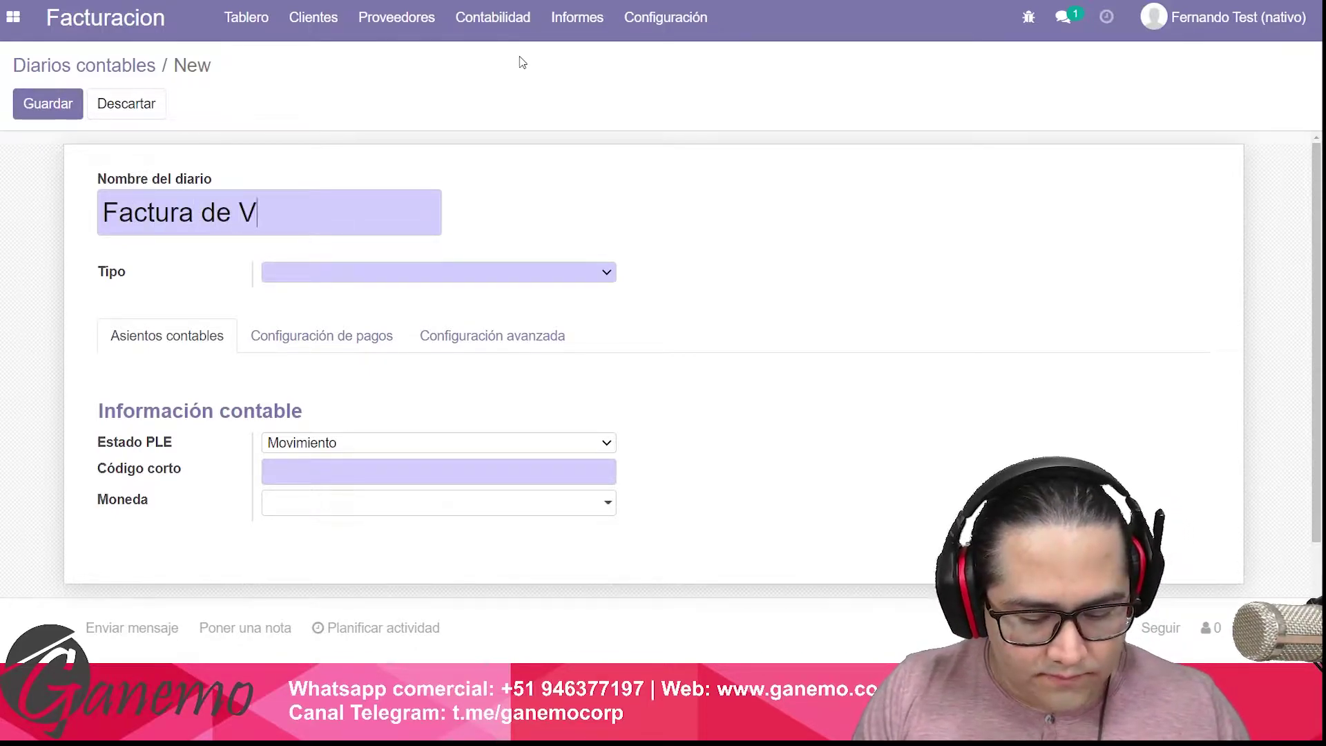
left_click(316, 273)
left_click(319, 288)
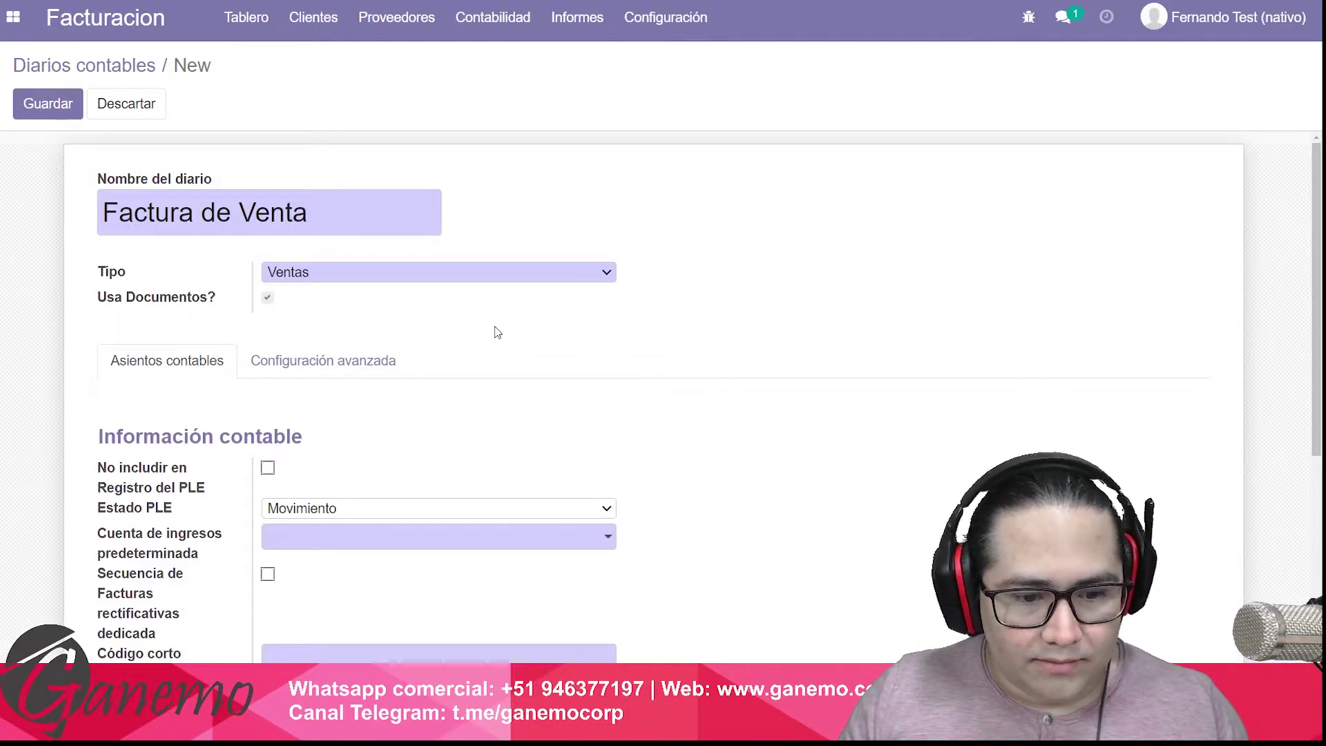
Set the journal's default income account to 7032100.
scroll(489, 332, "down", 2)
left_click(379, 400)
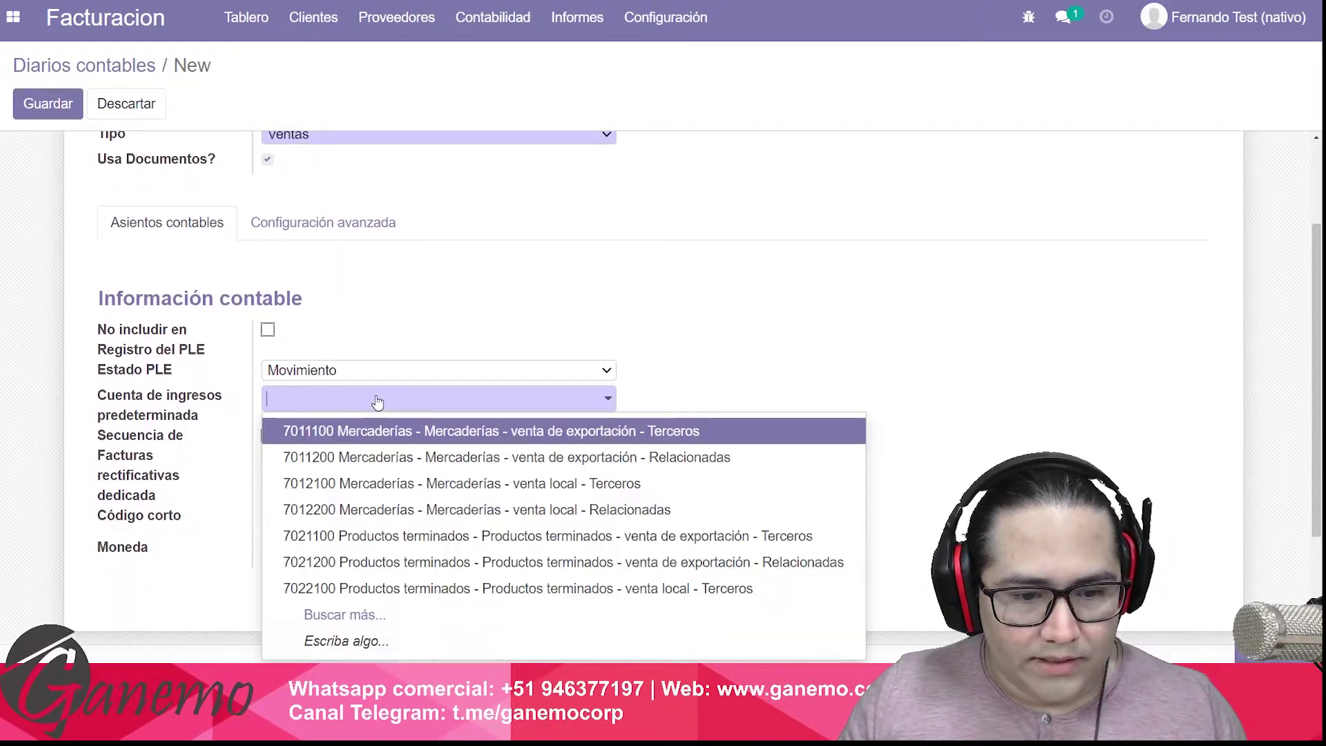
left_click(332, 435)
triple_click(341, 405)
type("7012")
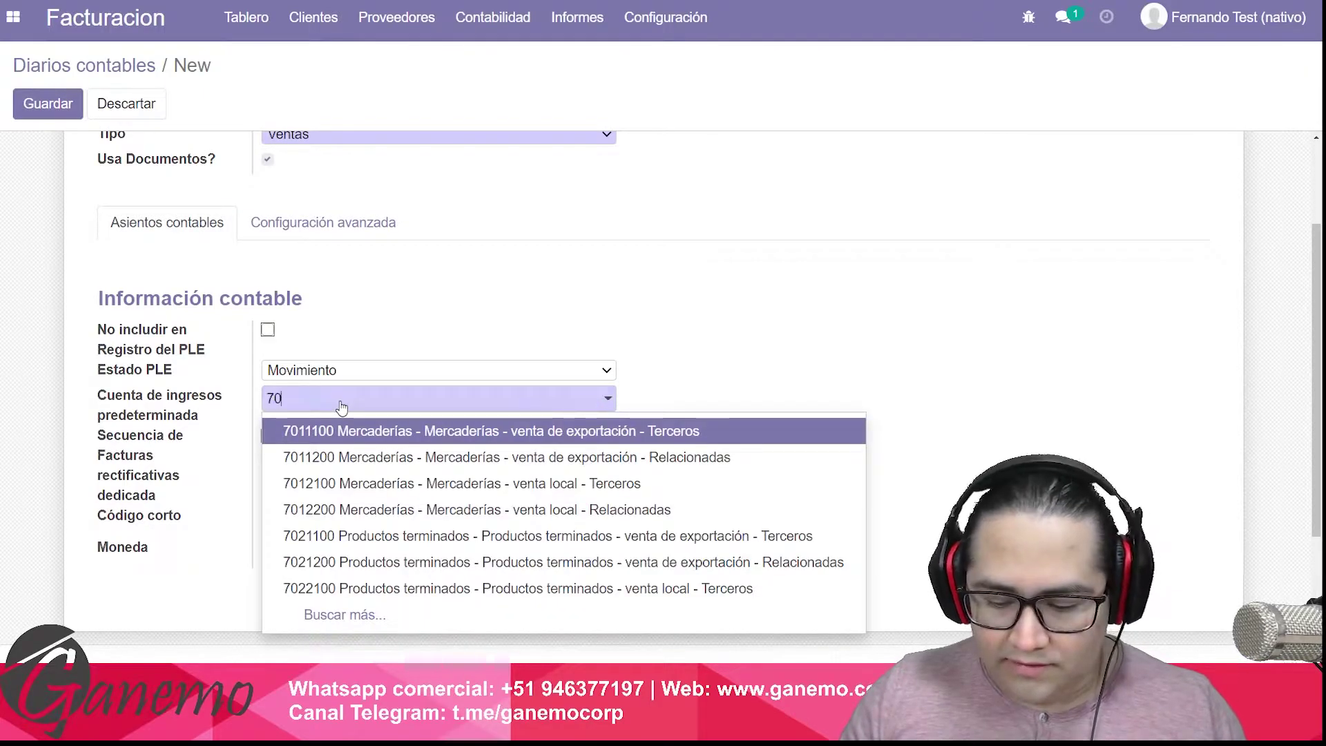
key("BackSpace")
key("BackSpace")
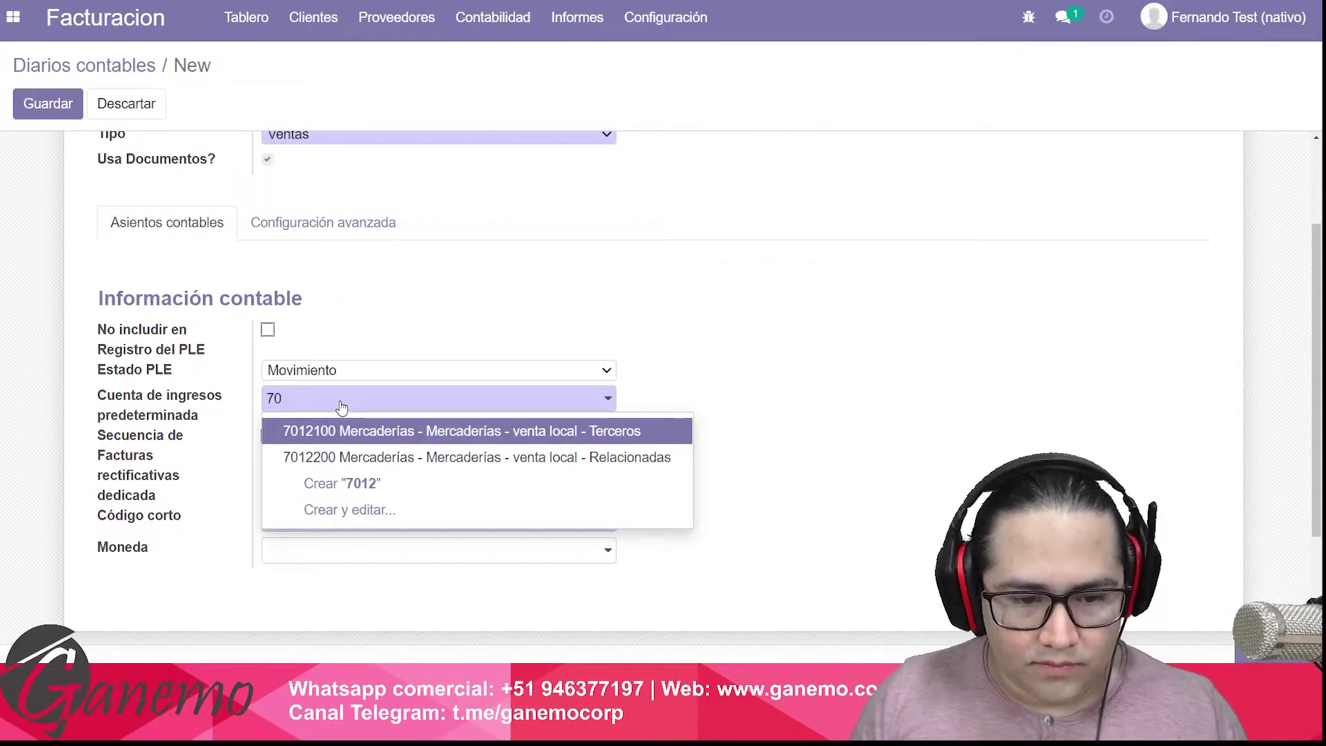
type("32")
key("Return")
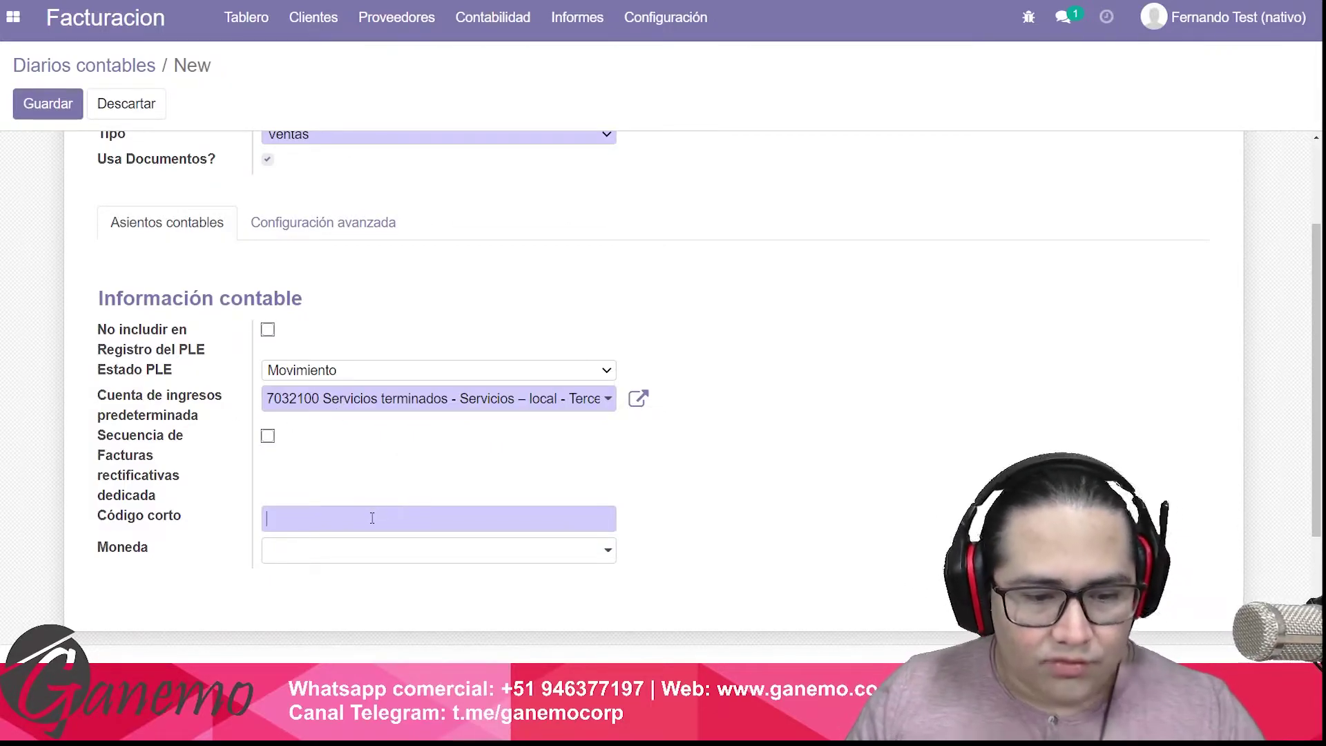
Give it short code FVEL, disable Factur-X (FR) e-invoicing, and save.
scroll(399, 489, "up", 1)
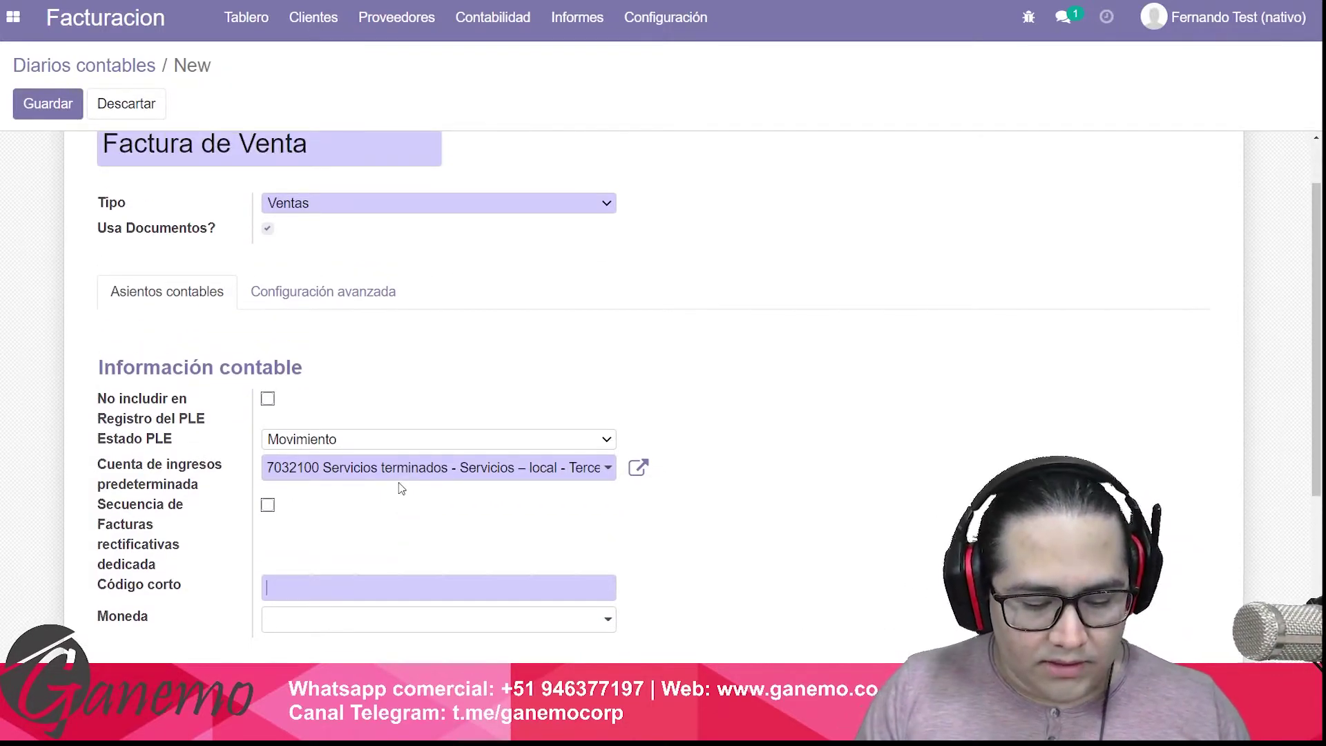
type("FVEL")
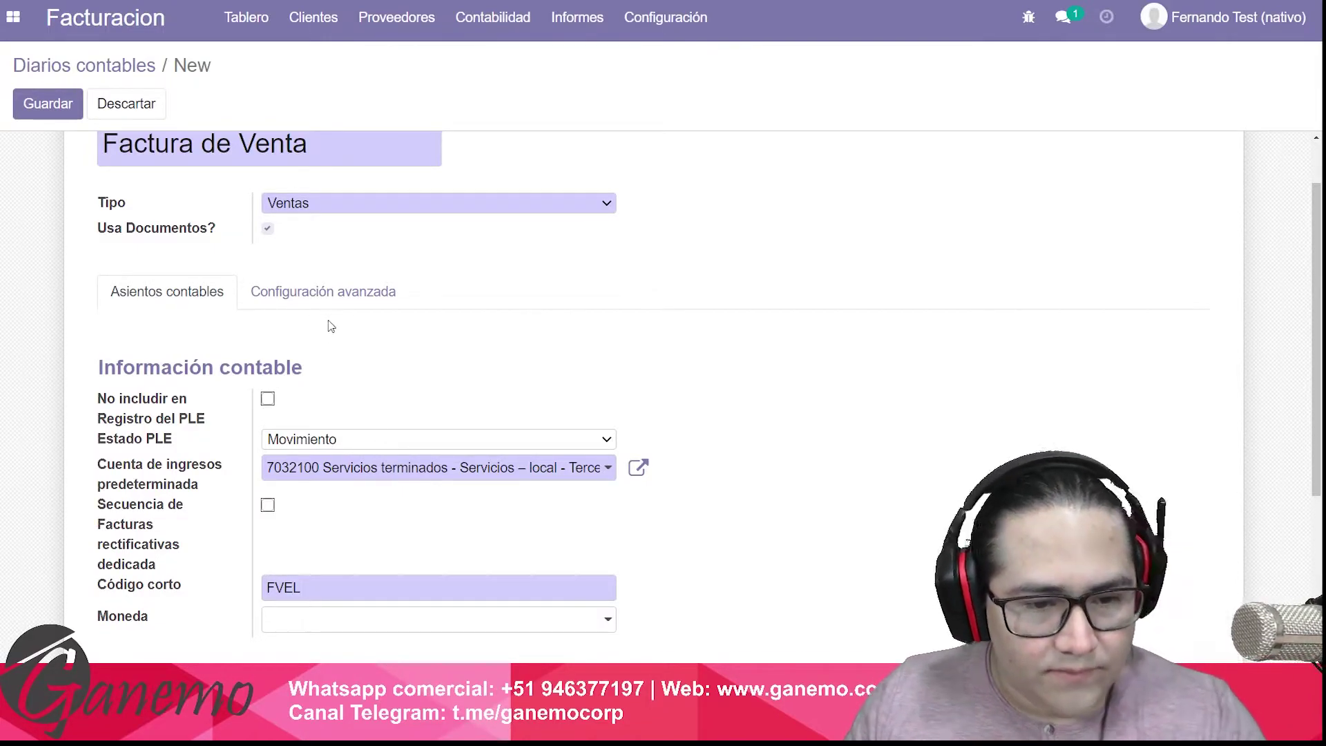
left_click(340, 305)
scroll(340, 305, "down", 3)
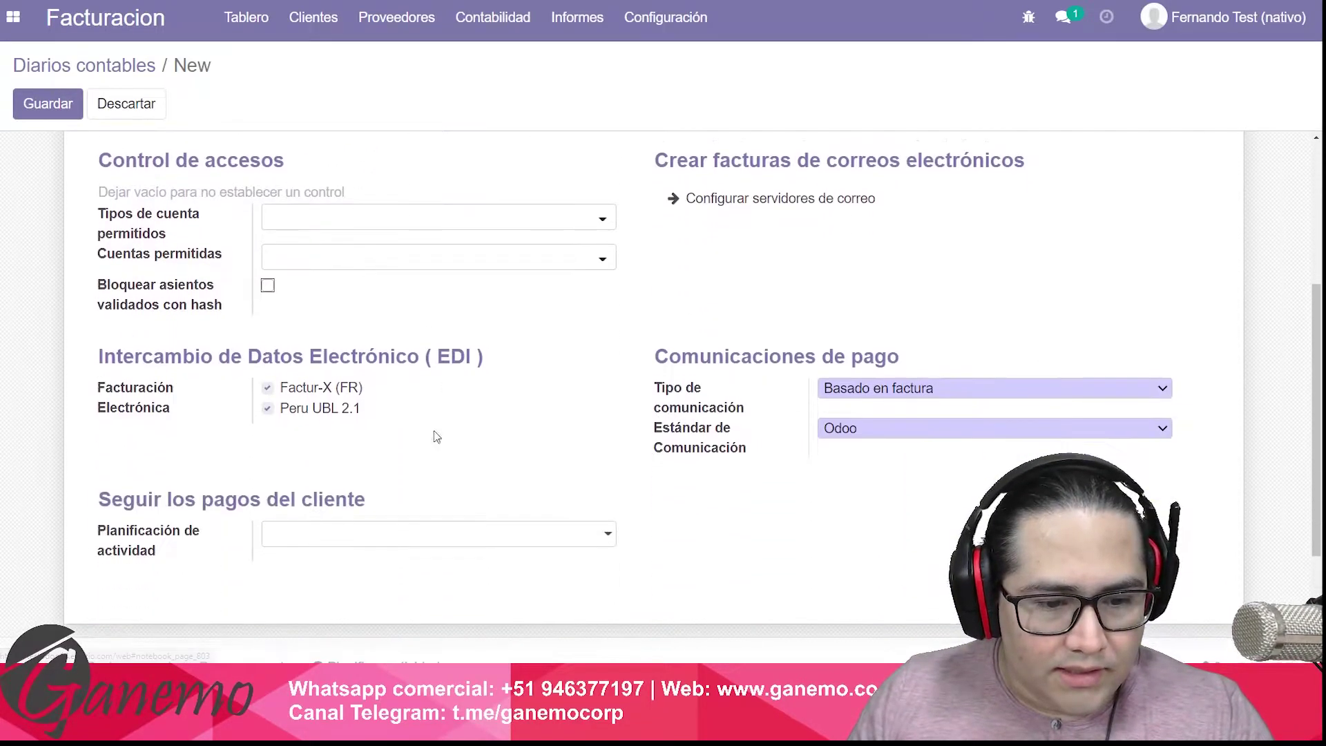
left_click(267, 391)
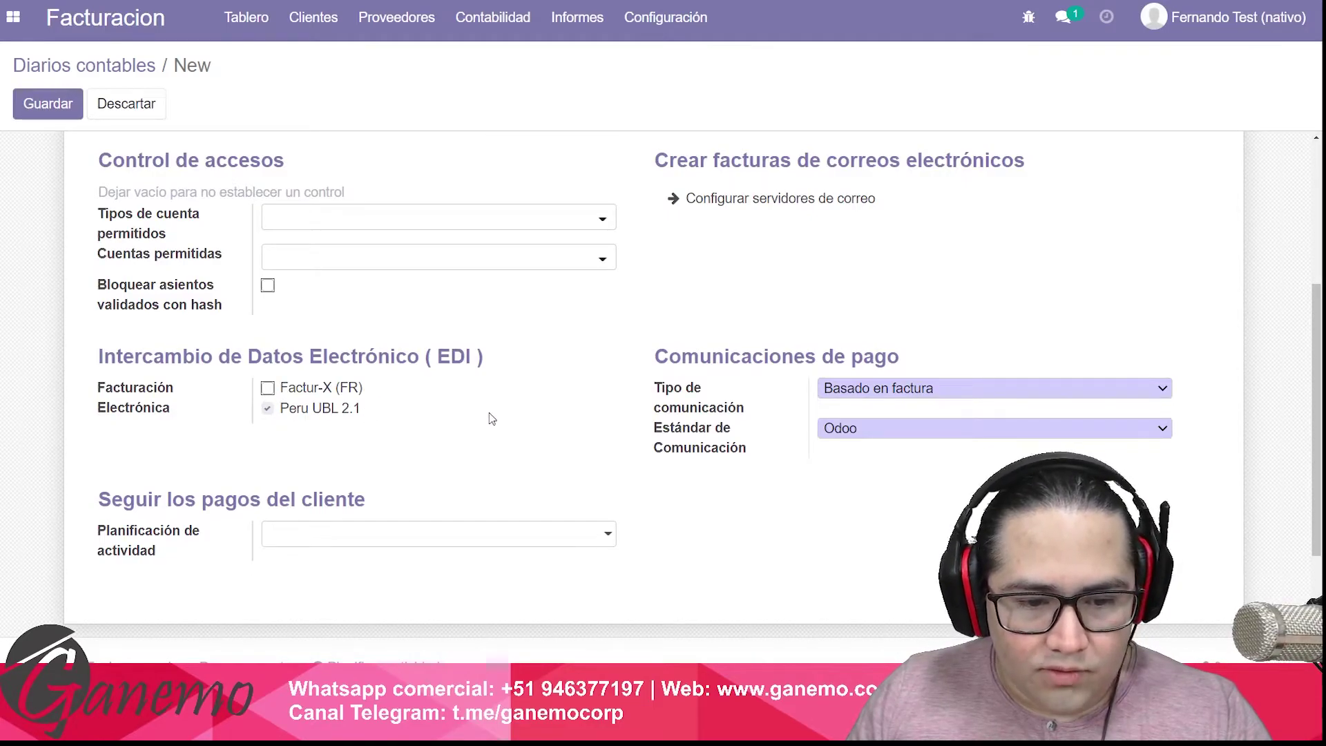
scroll(607, 400, "up", 1)
scroll(608, 400, "up", 3)
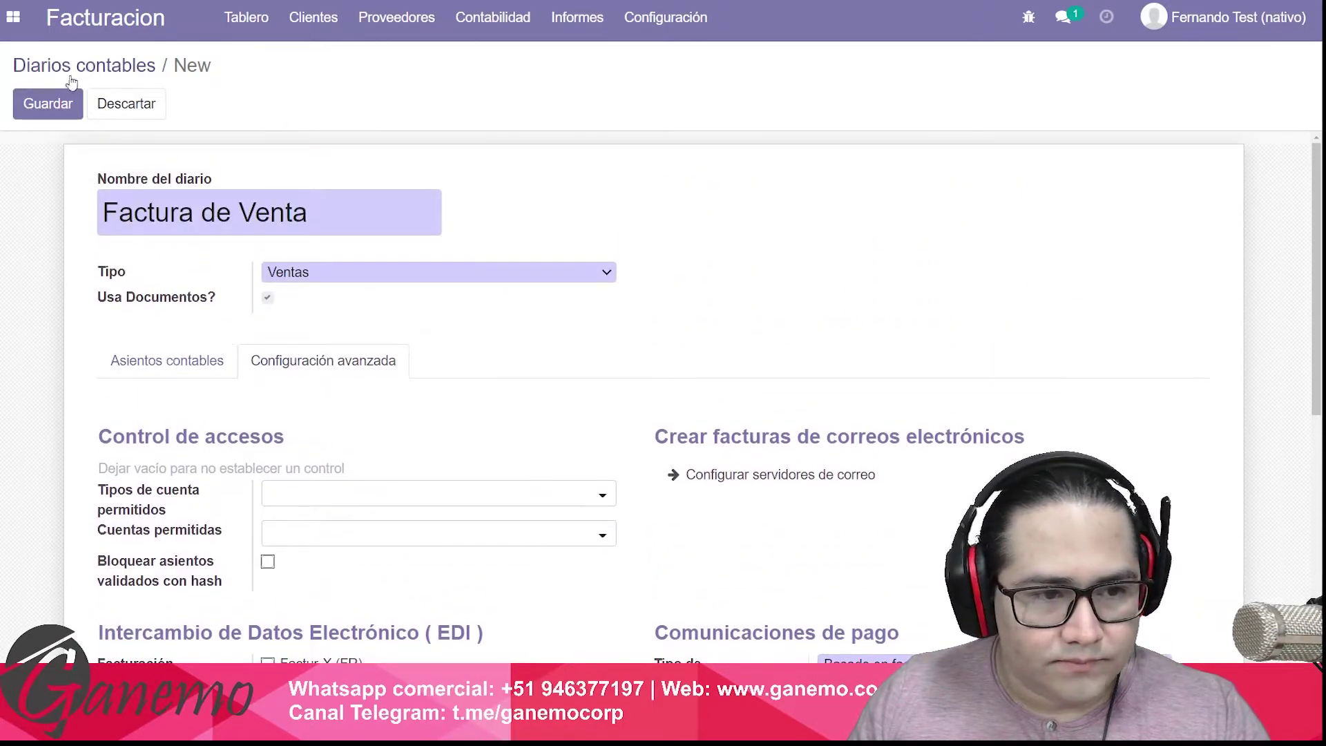
left_click(50, 107)
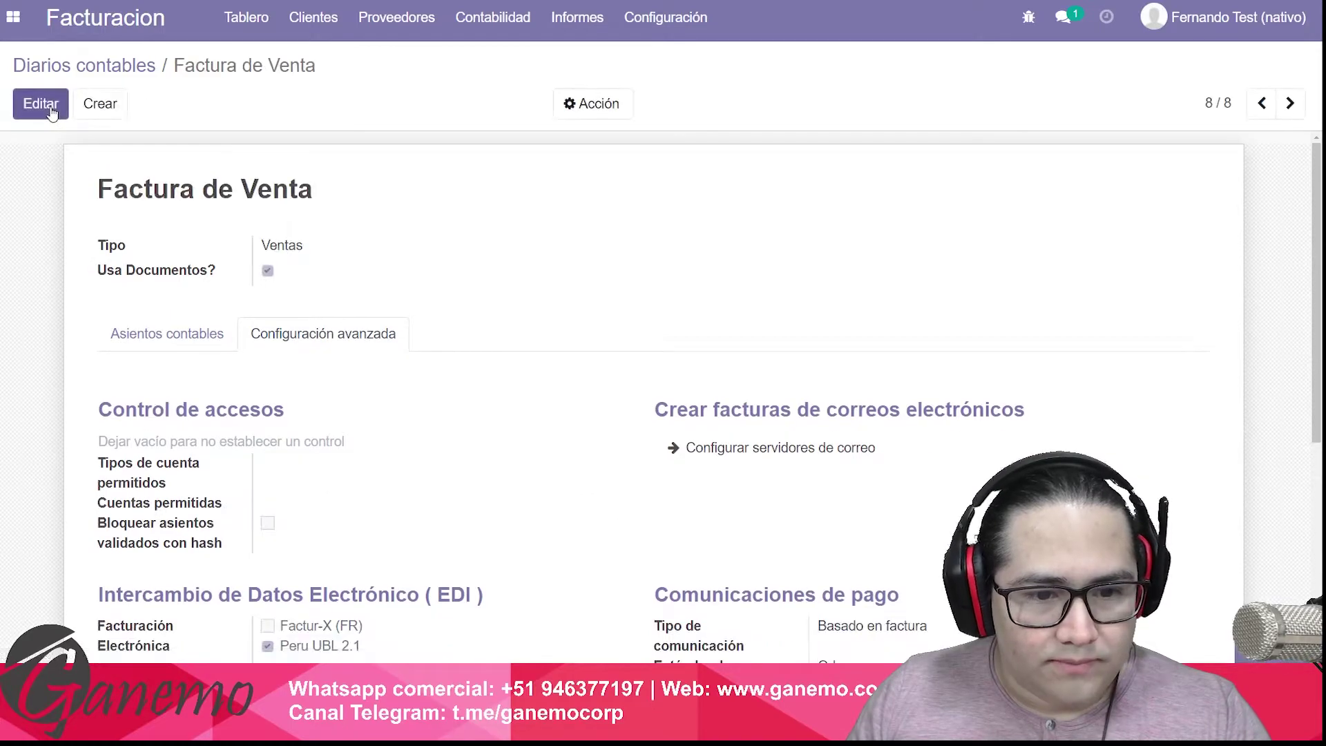
Review the Asientos contables tab and its 'No incluir en Registro del PLE' option.
scroll(666, 266, "down", 3)
scroll(663, 273, "up", 3)
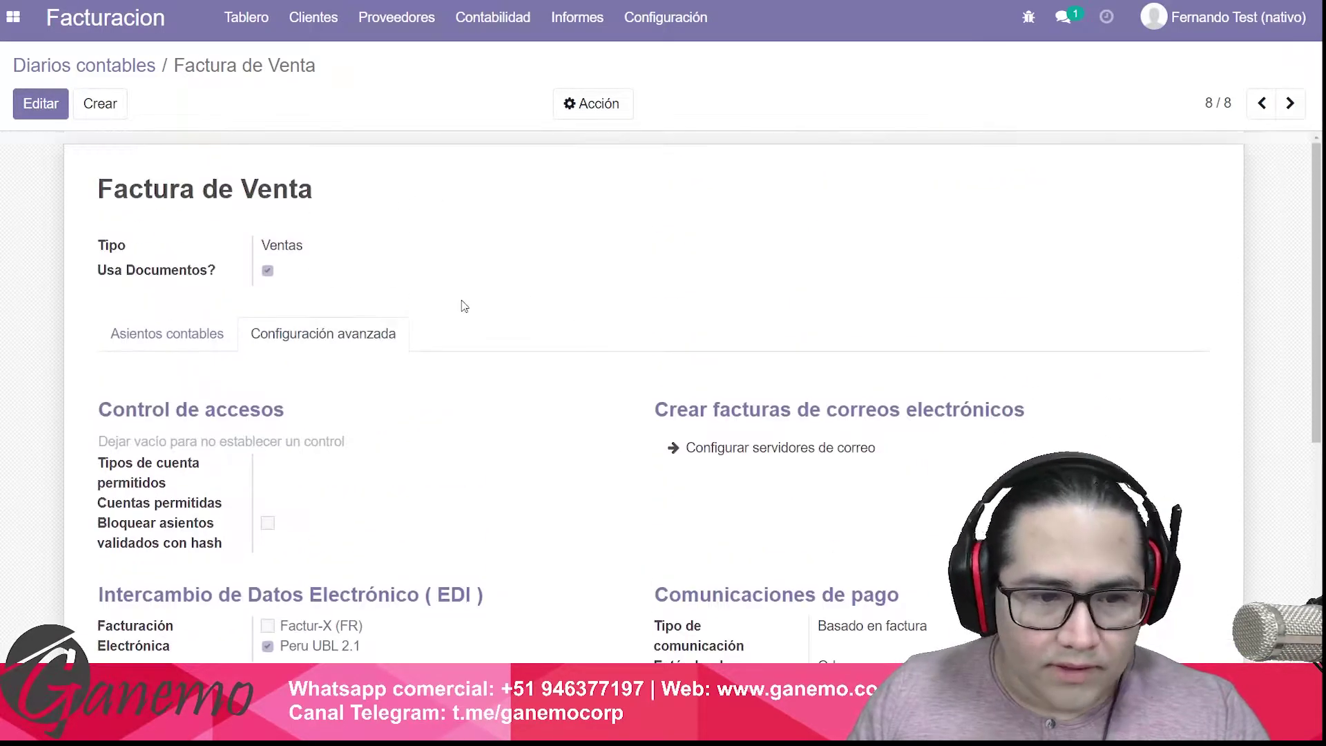
left_click(204, 334)
scroll(248, 243, "down", 1)
scroll(250, 246, "up", 1)
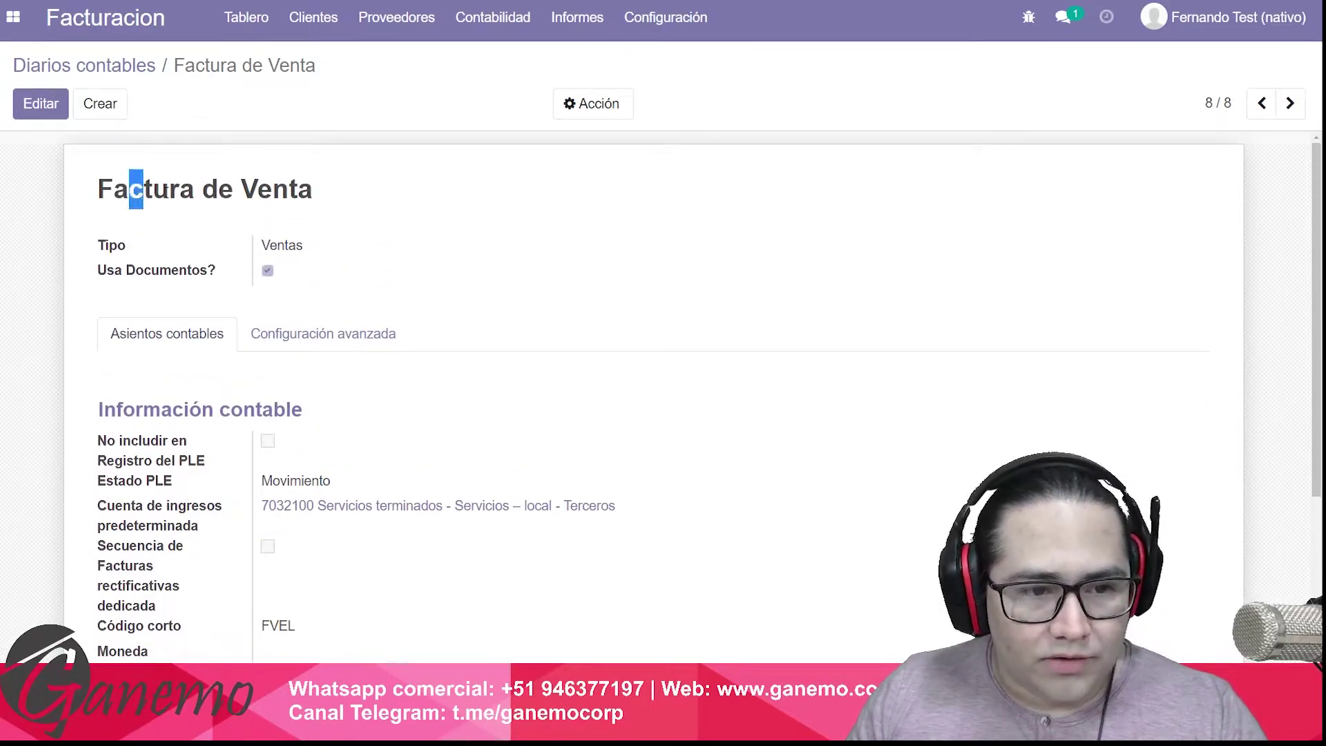
left_click_drag(107, 442, 195, 467)
left_click_drag(128, 188, 312, 181)
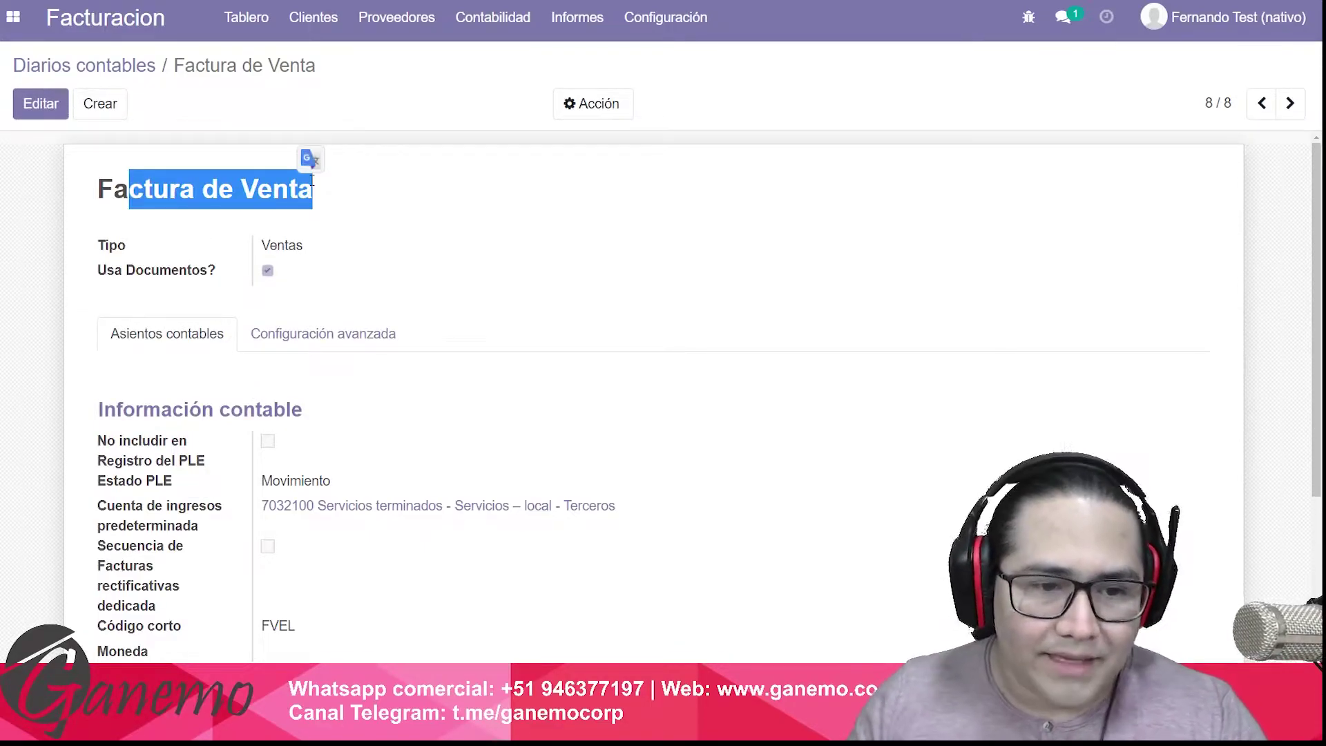
left_click(312, 180)
left_click_drag(99, 440, 207, 465)
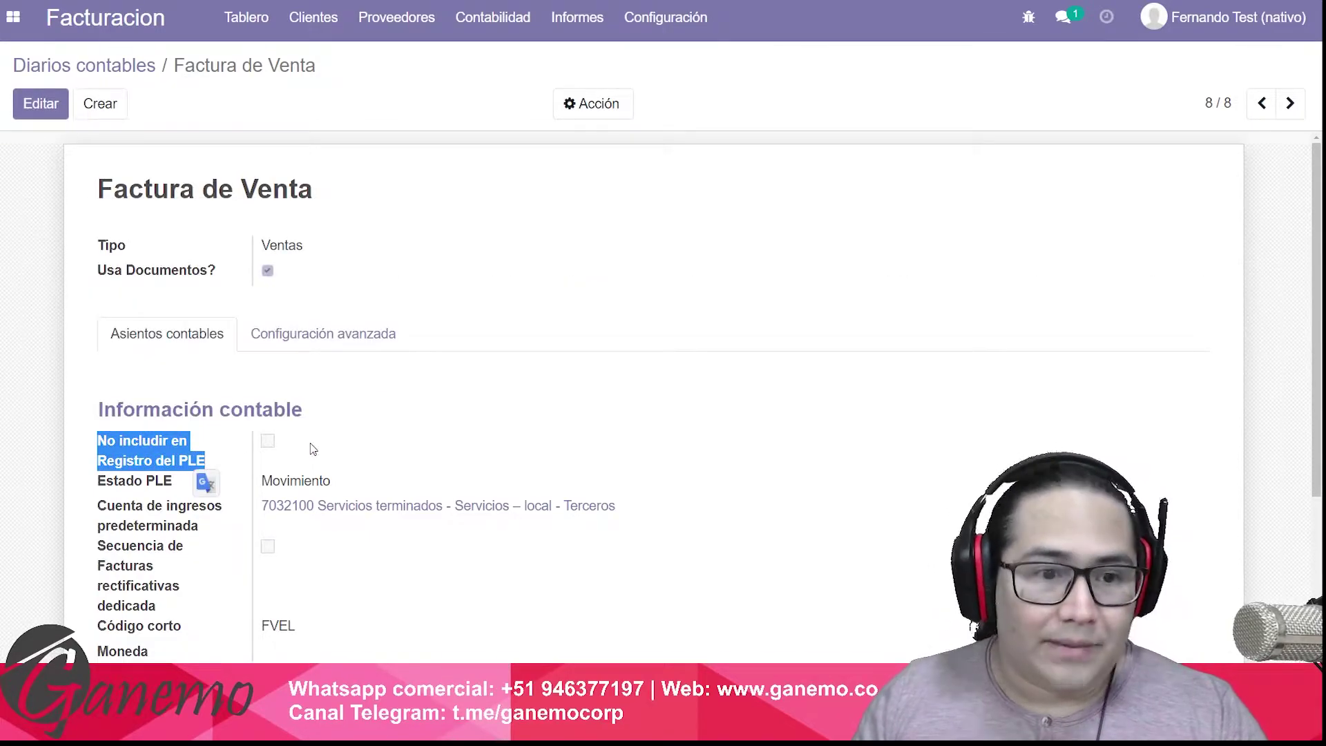
left_click(429, 436)
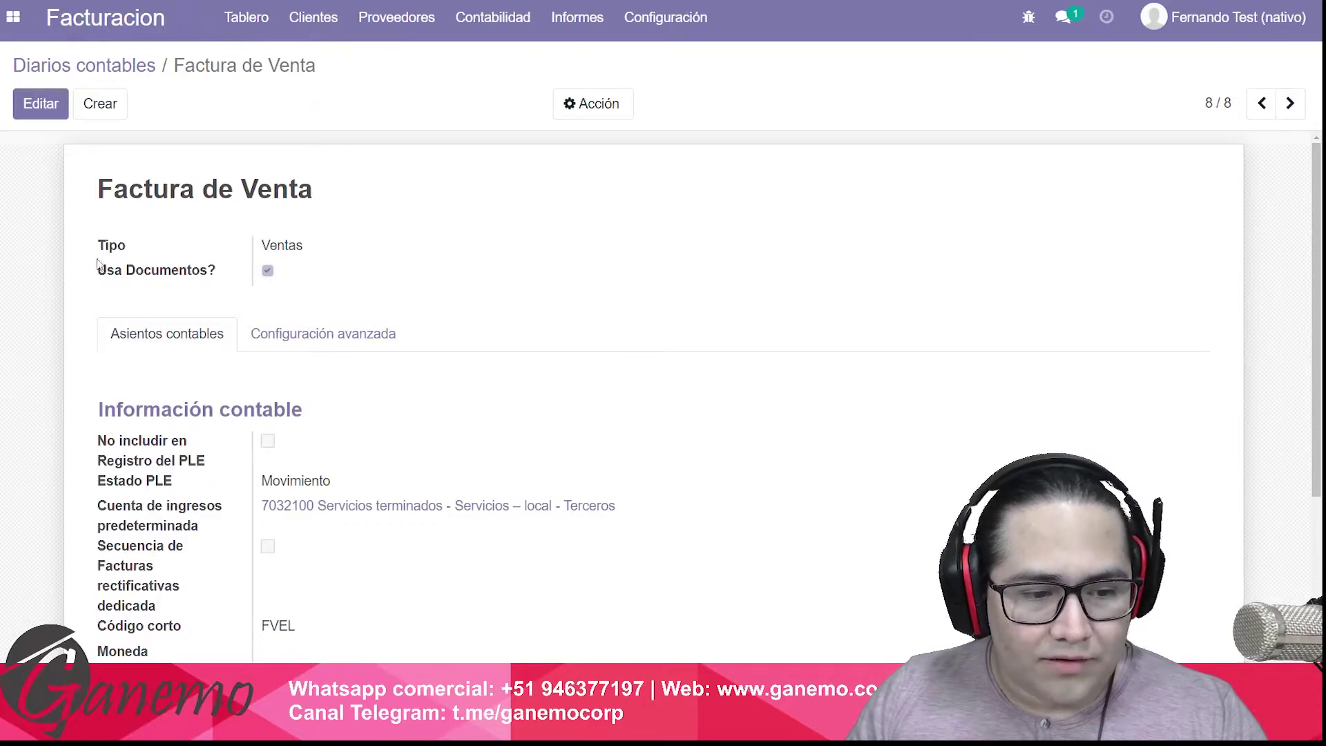
Toggle 'No incluir en Registro del PLE' on and back off, then save the journal.
left_click(38, 105)
left_click(268, 470)
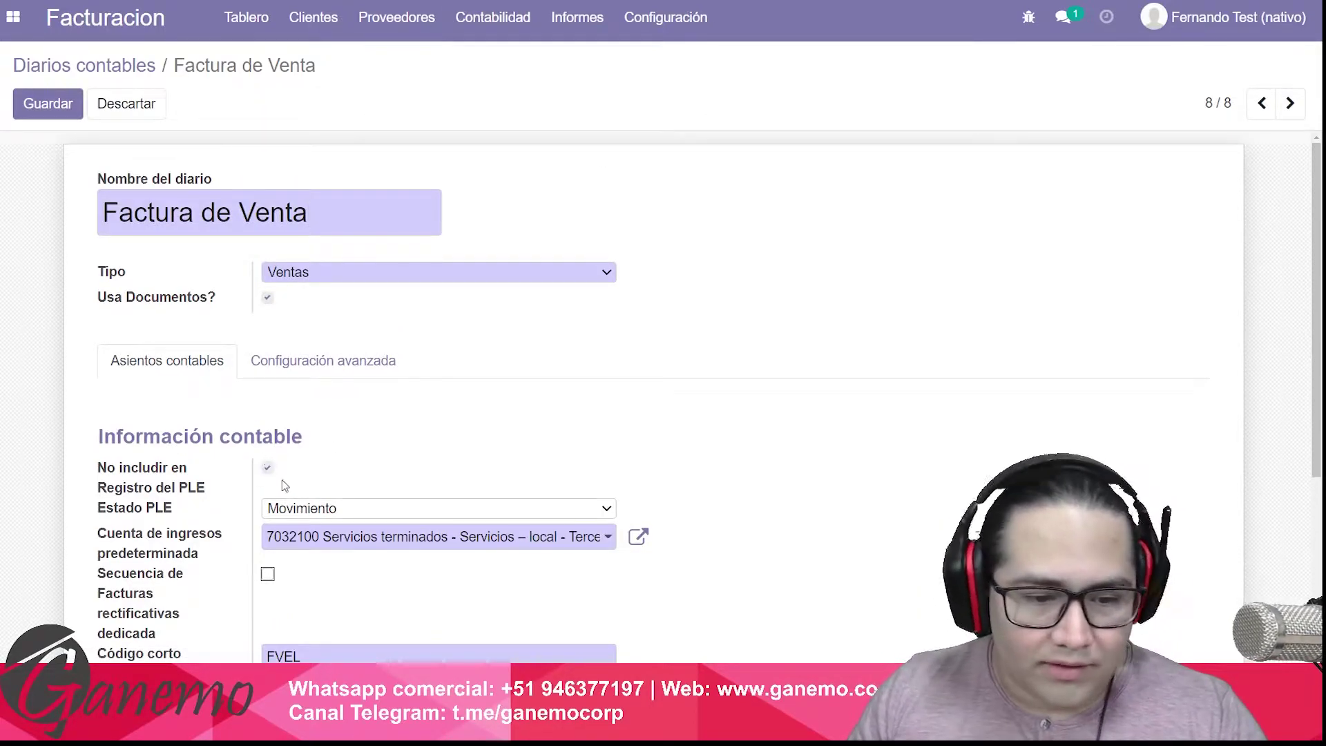
left_click(268, 468)
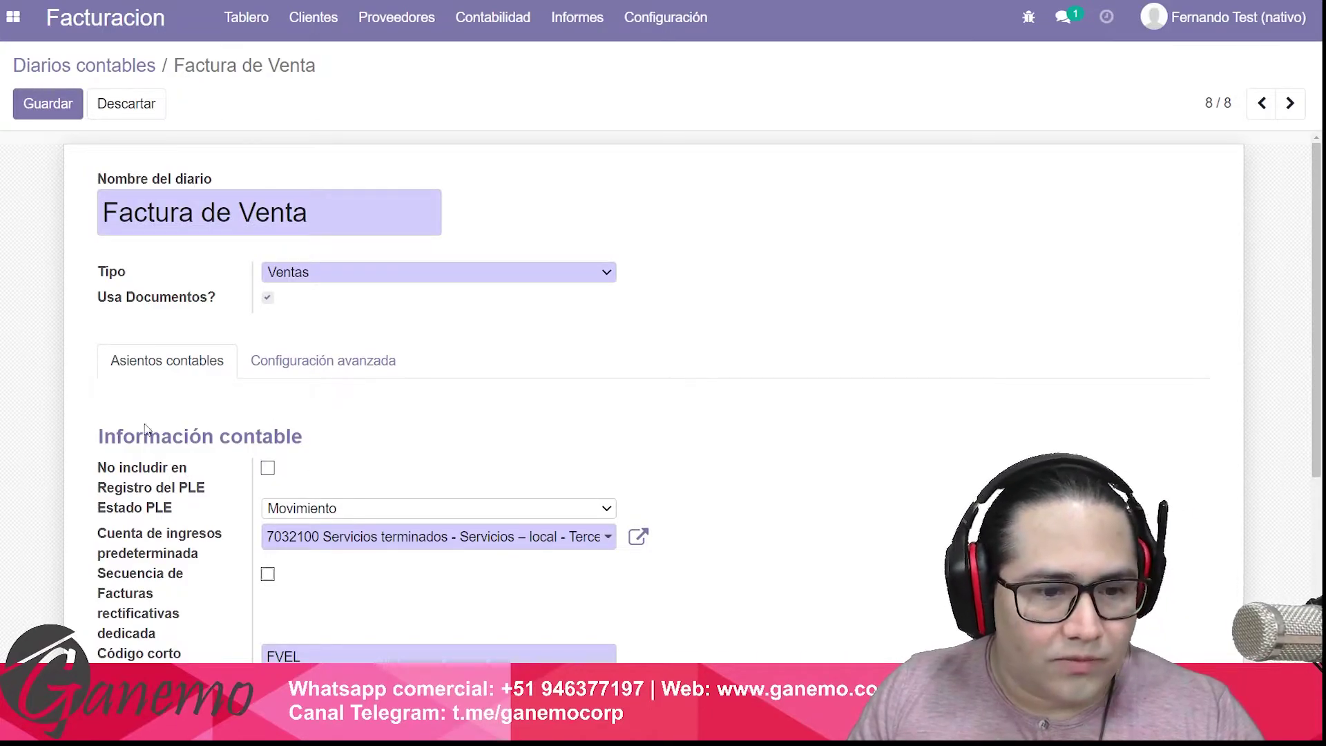
left_click(47, 118)
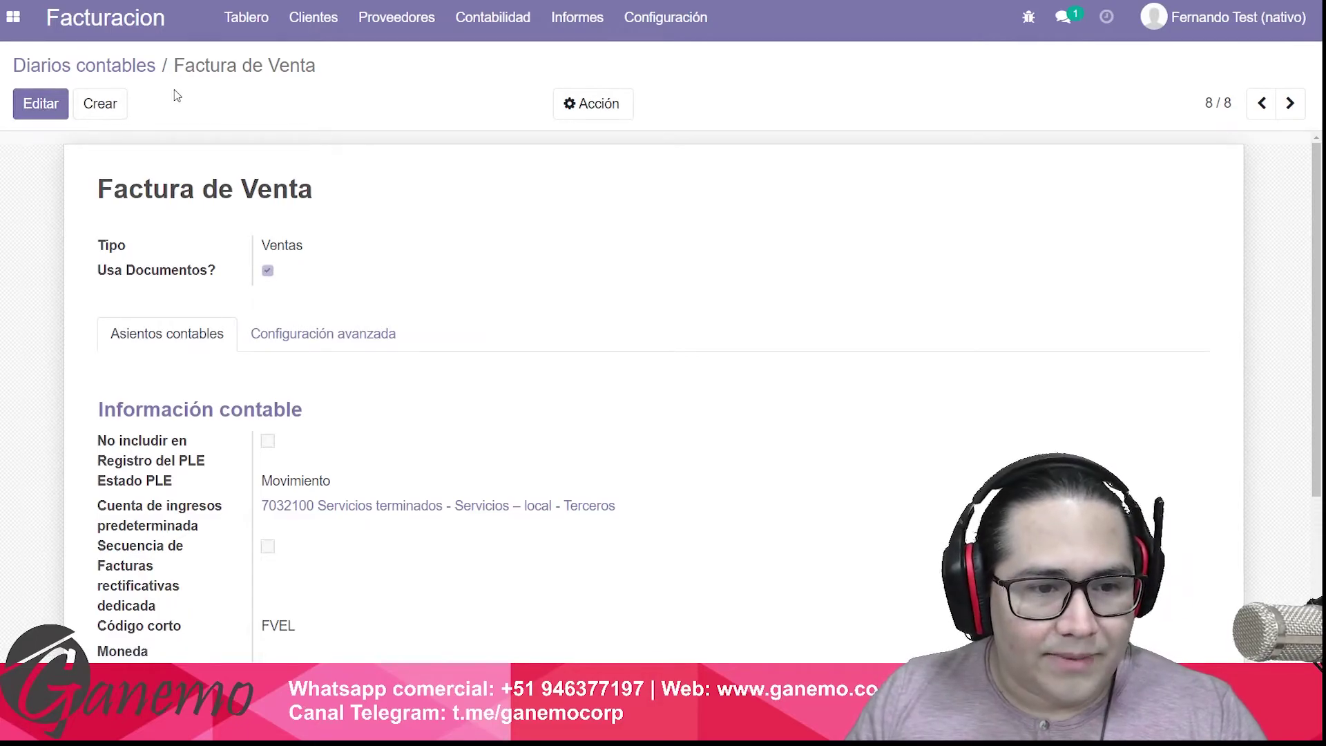
left_click(578, 17)
Open the 18% sales tax from the Impuestos list for editing.
mouse_move(666, 17)
scroll(689, 97, "down", 1)
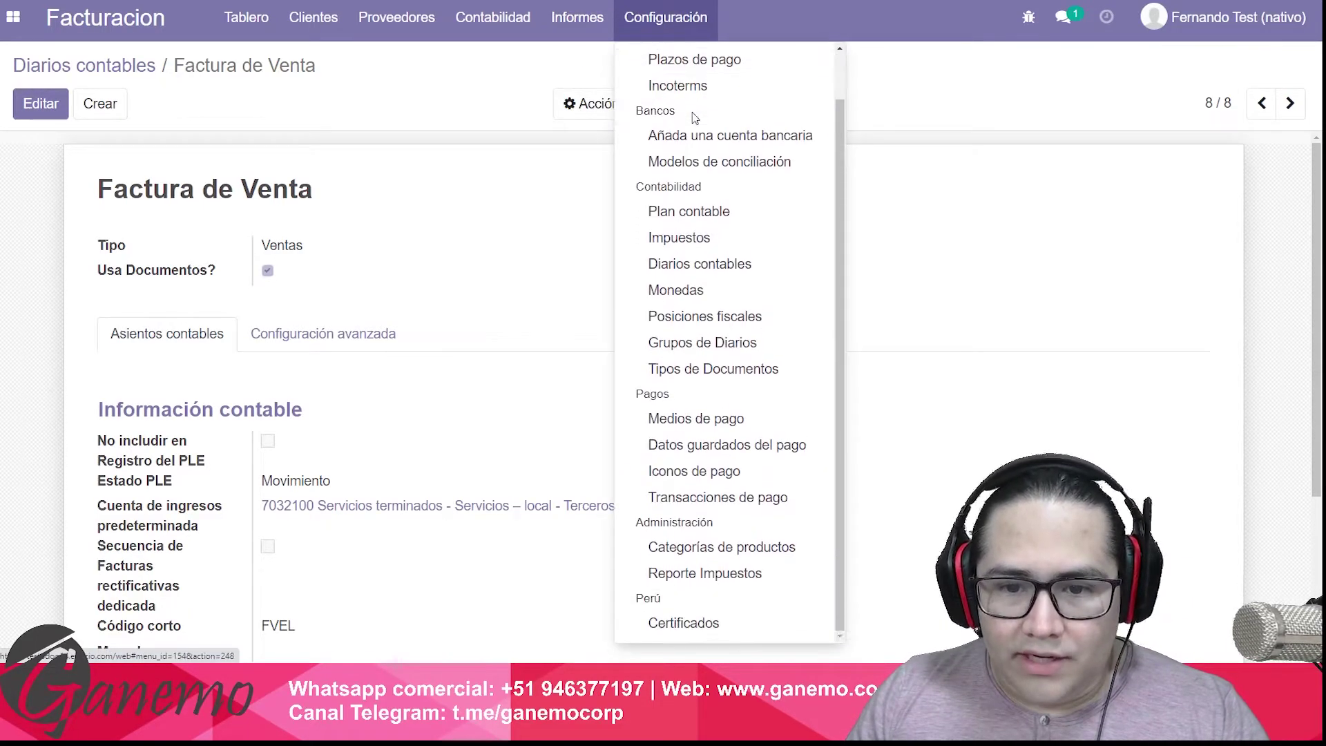
left_click(708, 247)
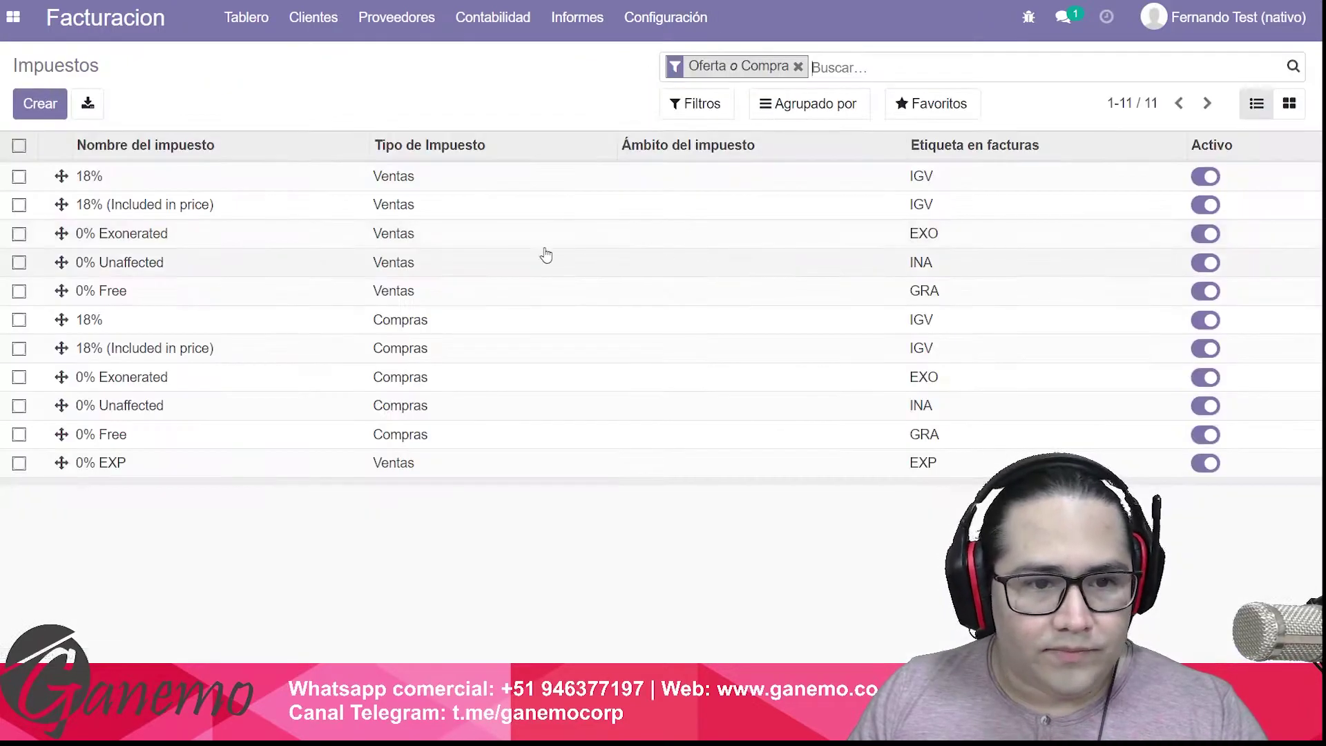
left_click(216, 182)
left_click(41, 103)
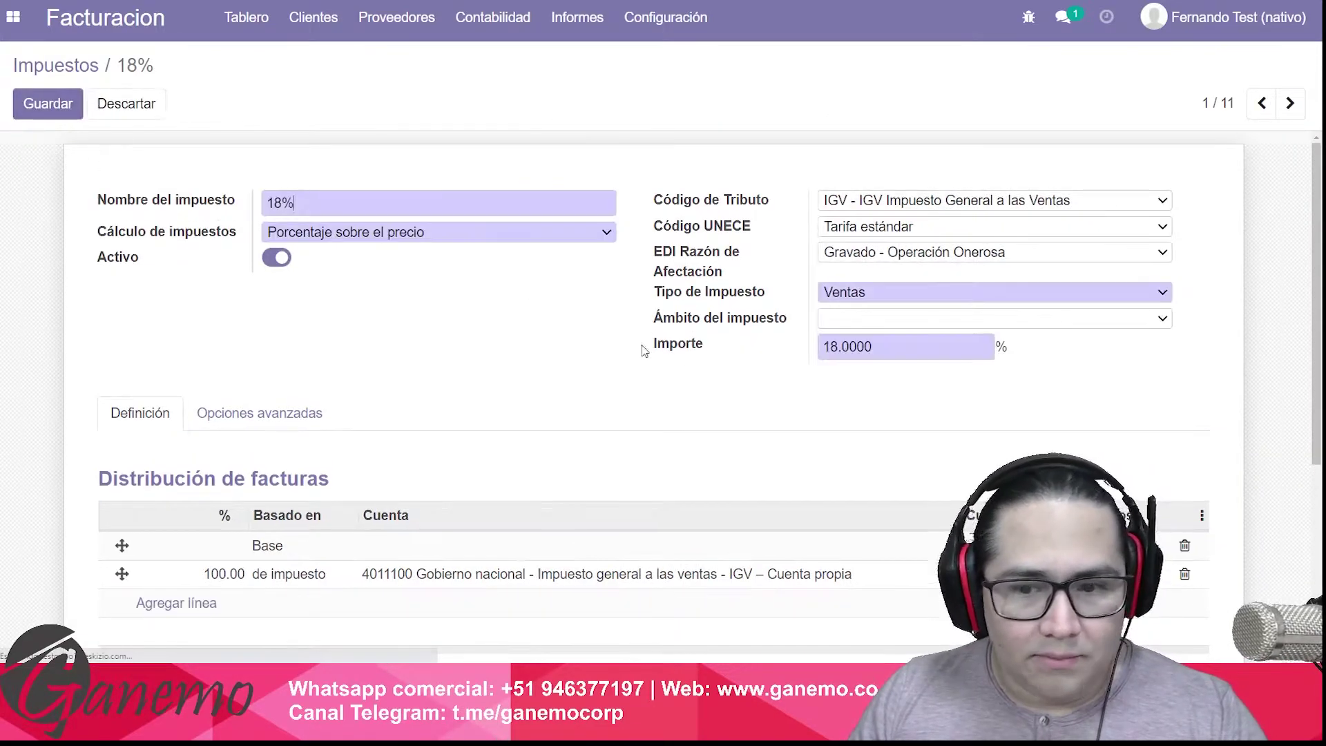
Tag the invoice base line +S_BASE_OG and the invoice tax line +S_TAX_OG.
scroll(767, 405, "down", 2)
left_click(1024, 414)
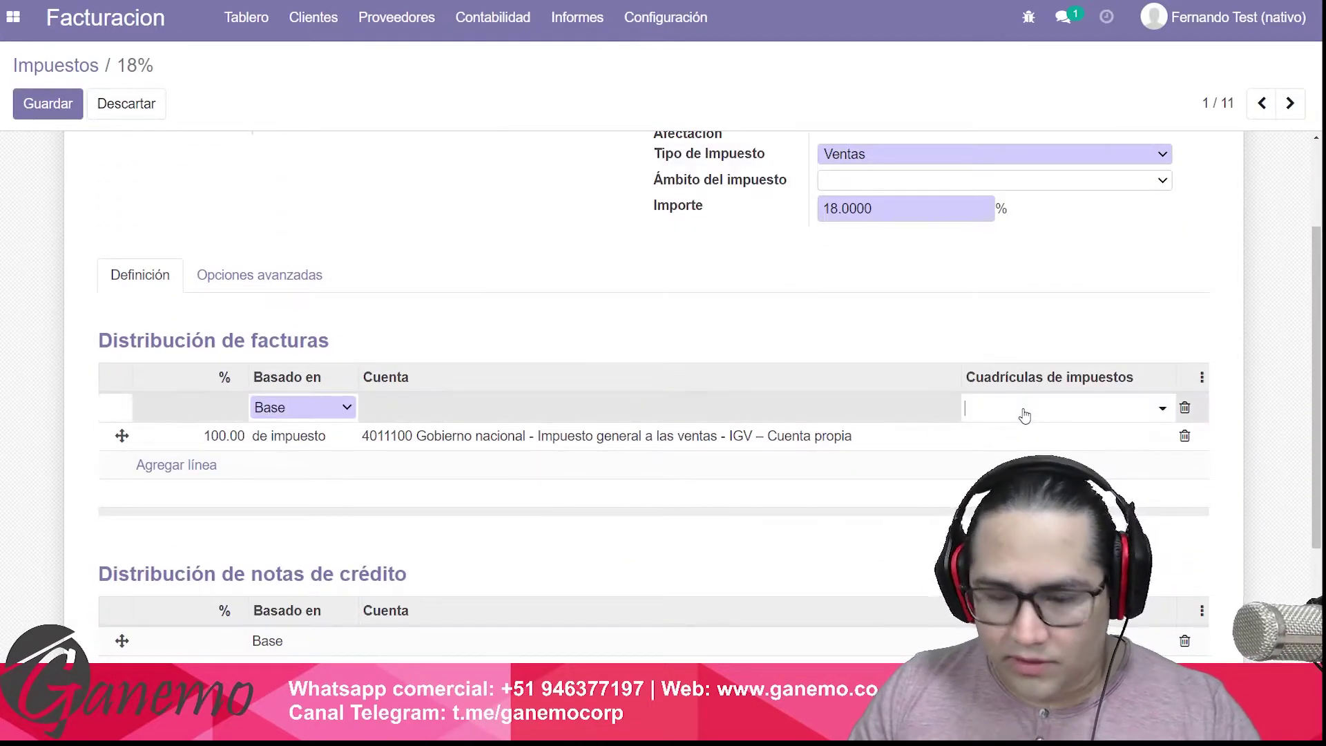
type("+s_")
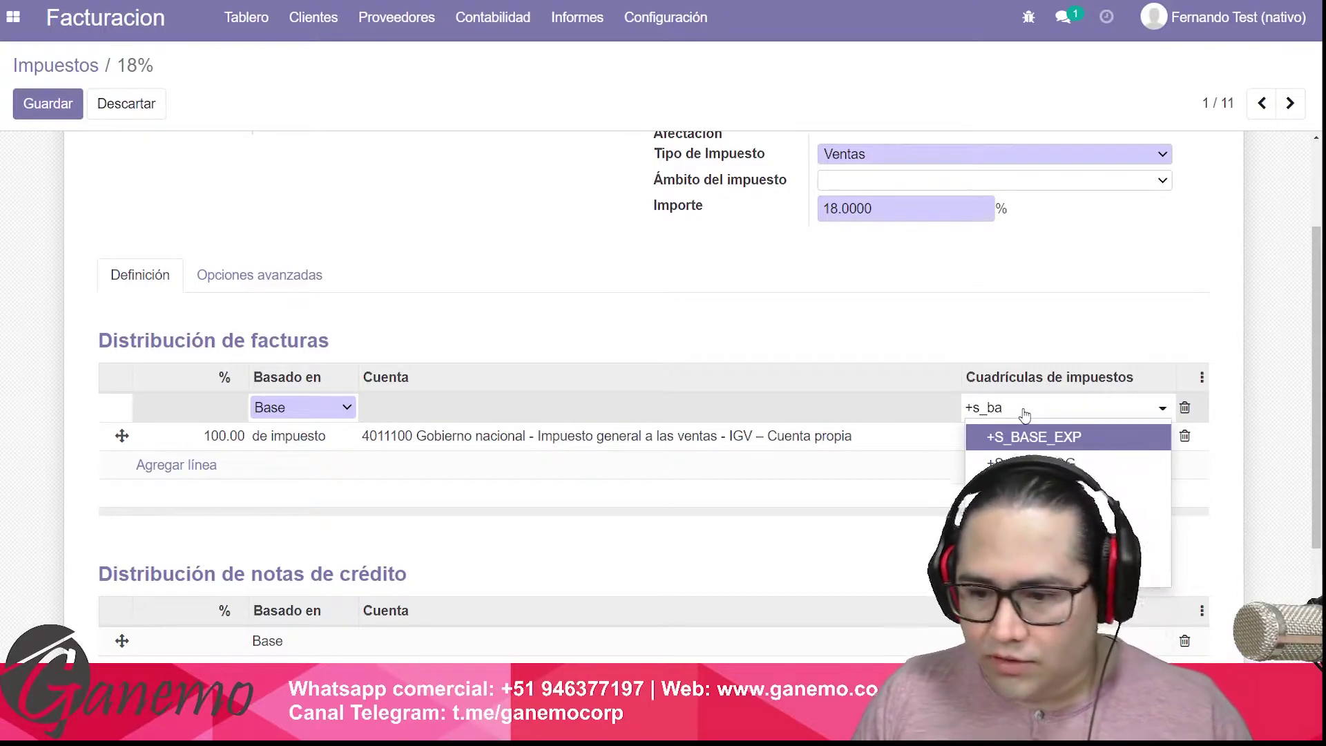
type("ba")
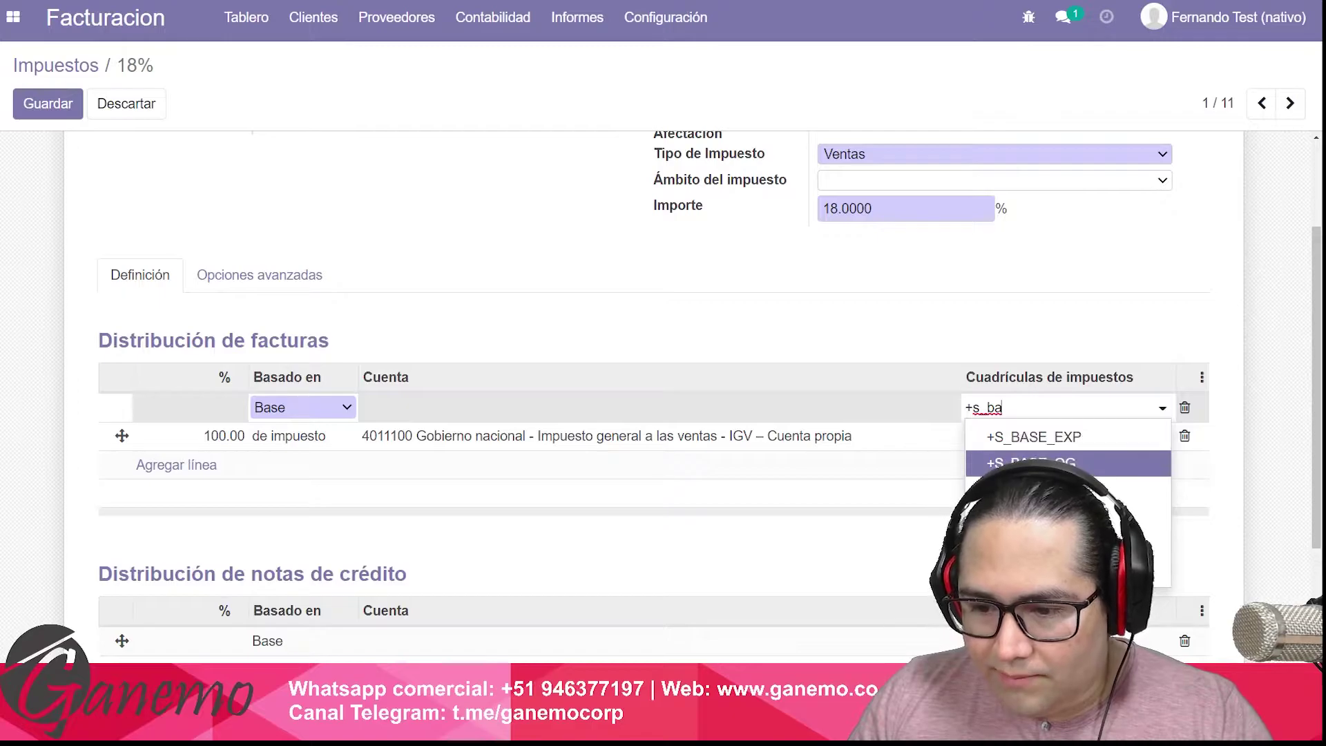
left_click(1029, 463)
left_click(1013, 445)
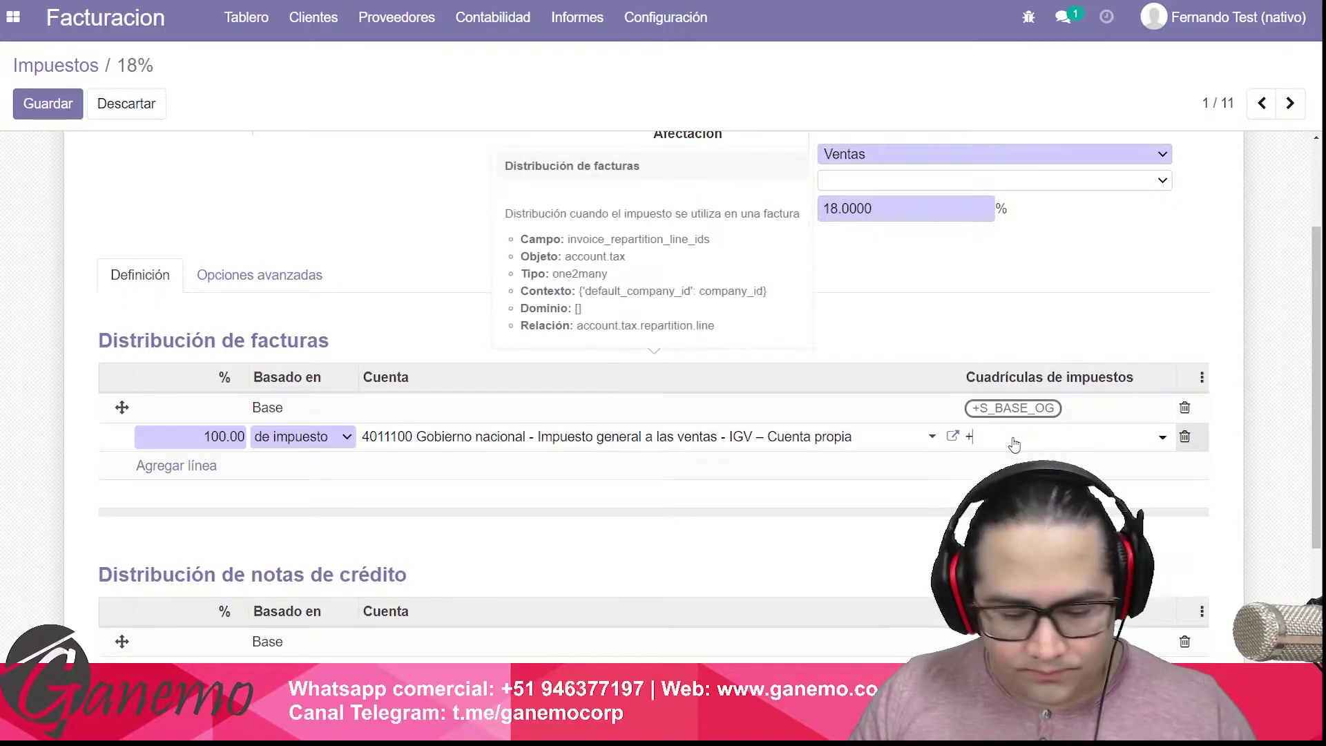
type("+s_tax")
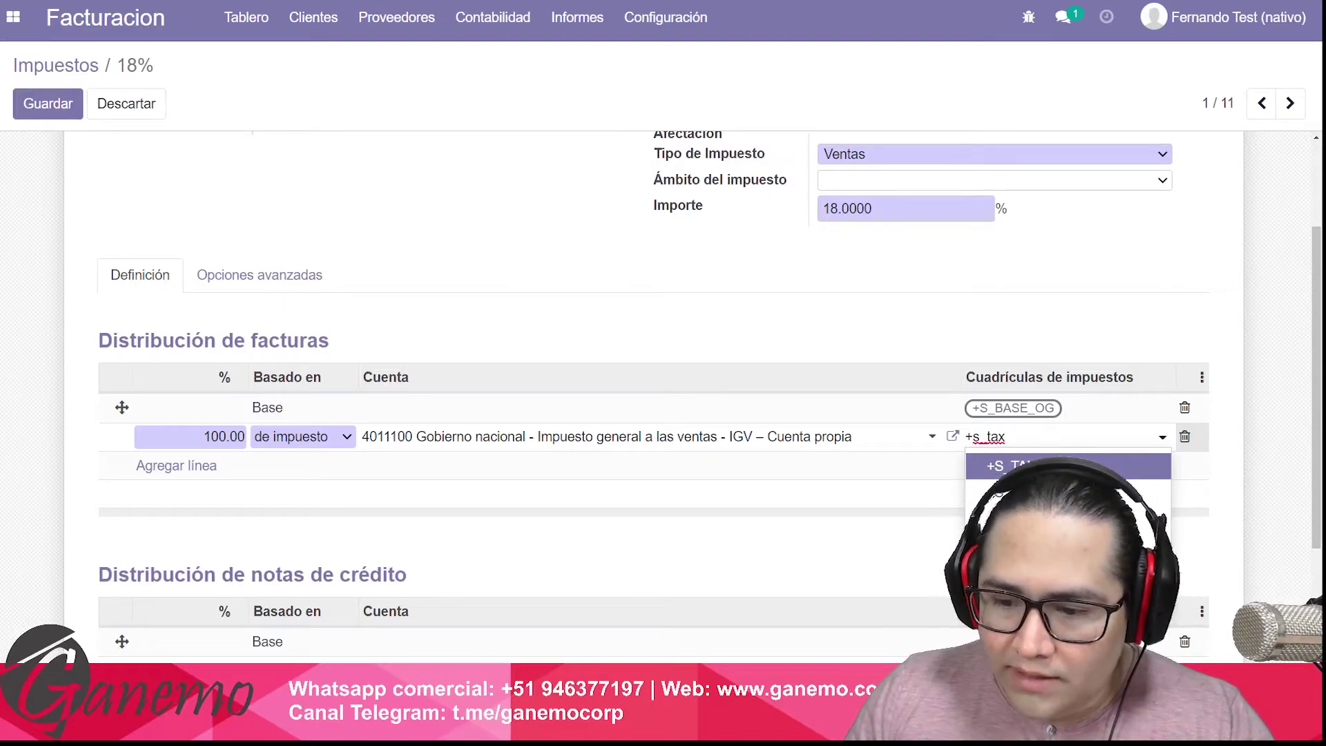
key("Return")
Tag the credit-note lines with -S_BASE_OG and -S_TAX_OG, and save the tax.
scroll(691, 394, "down", 3)
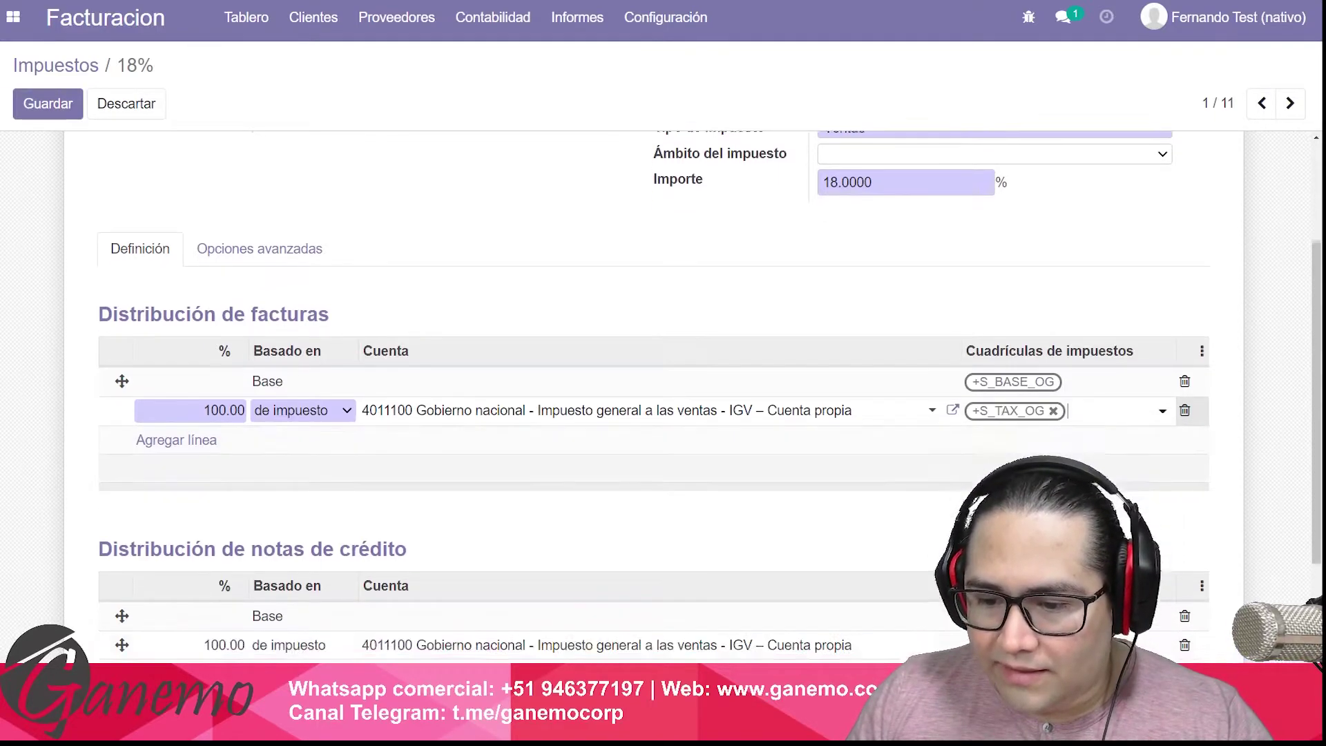
left_click(1002, 472)
type("-s_")
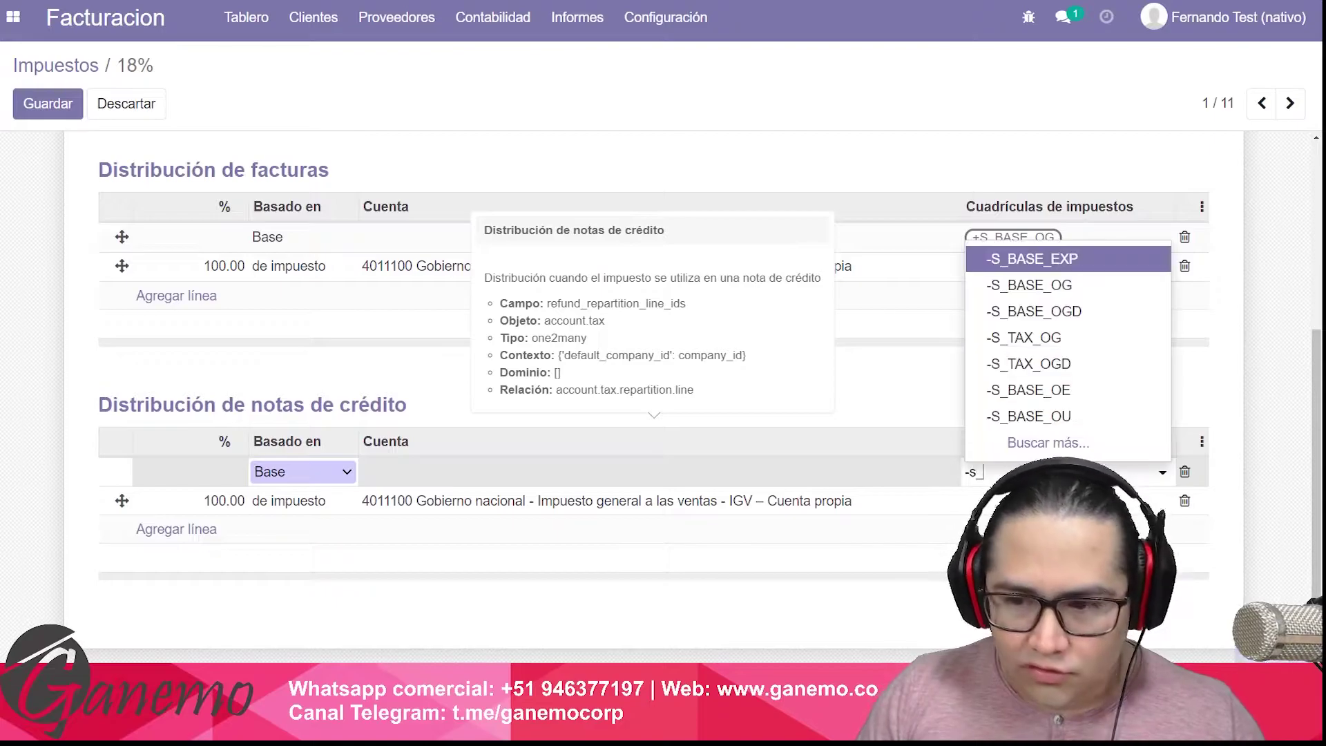
type("ba")
key("Return")
left_click(1002, 500)
type("-s_ba")
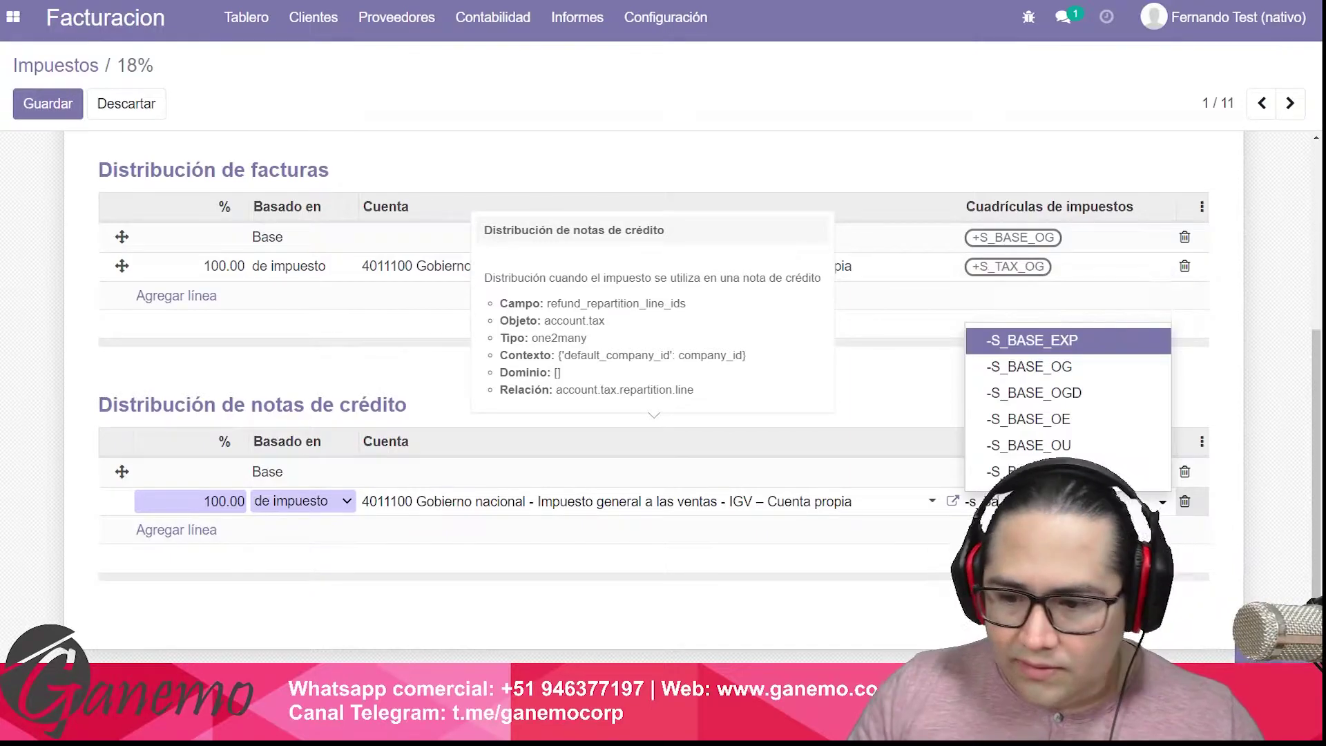
left_click(1031, 374)
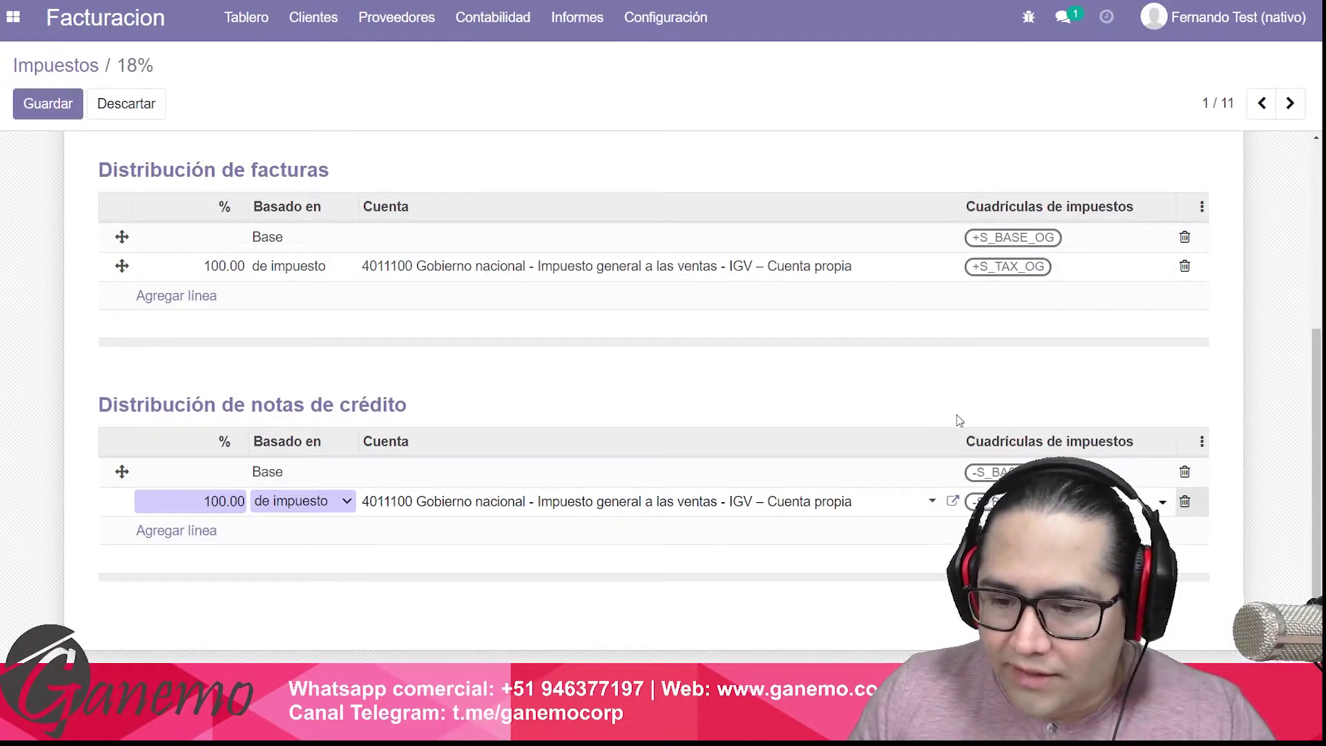
key("BackSpace")
type("-s_tax")
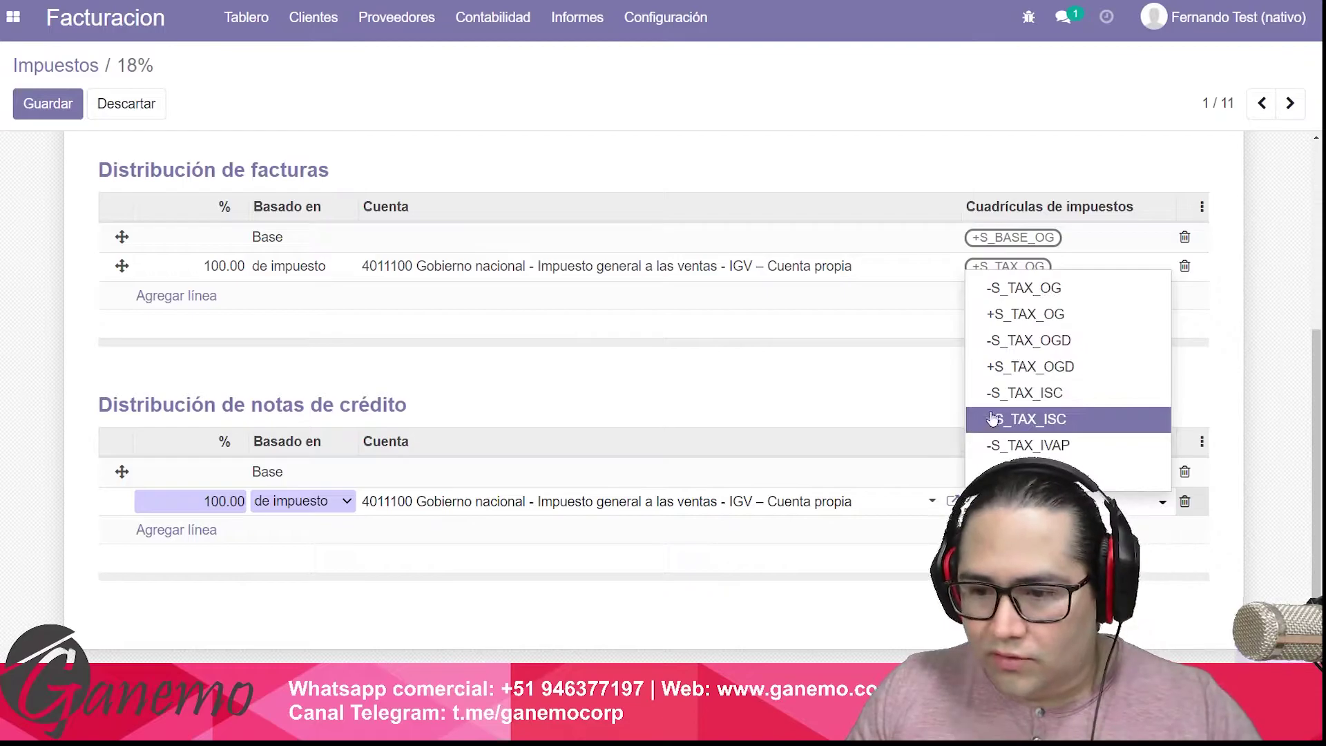
left_click(1047, 294)
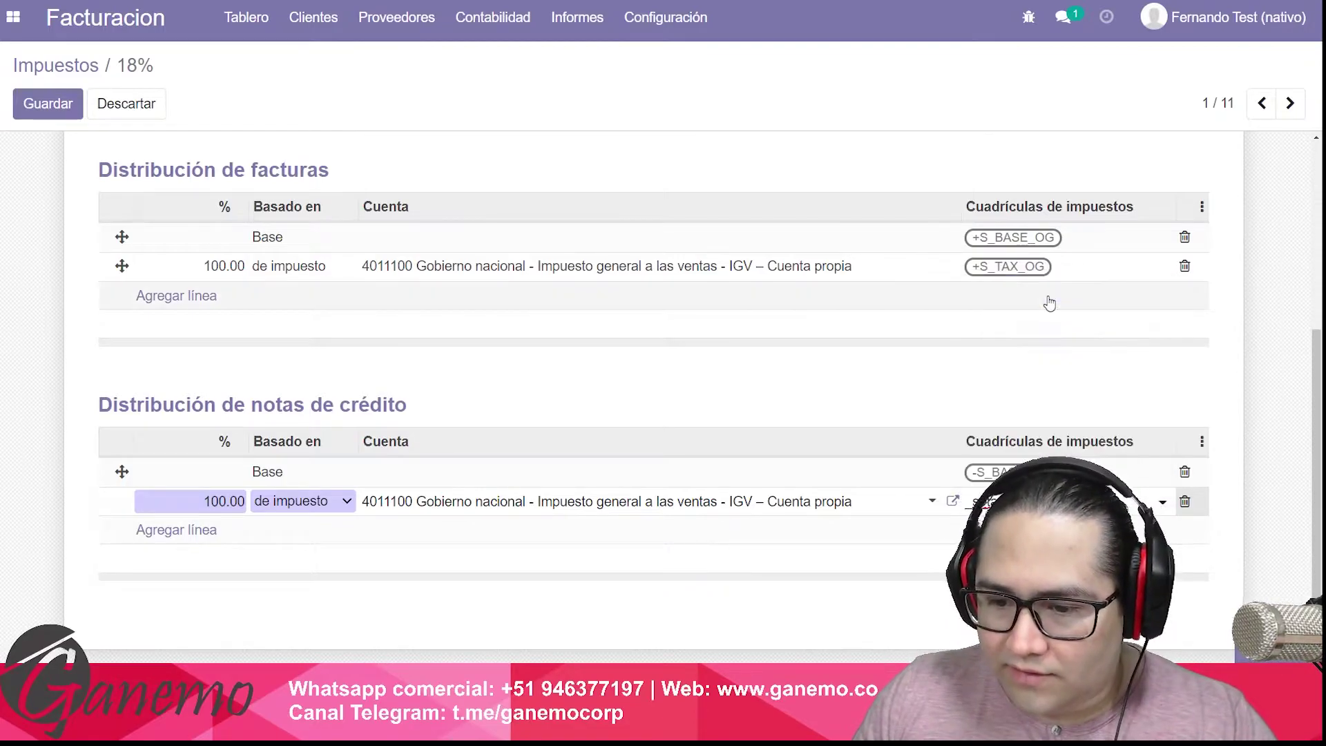
left_click(65, 114)
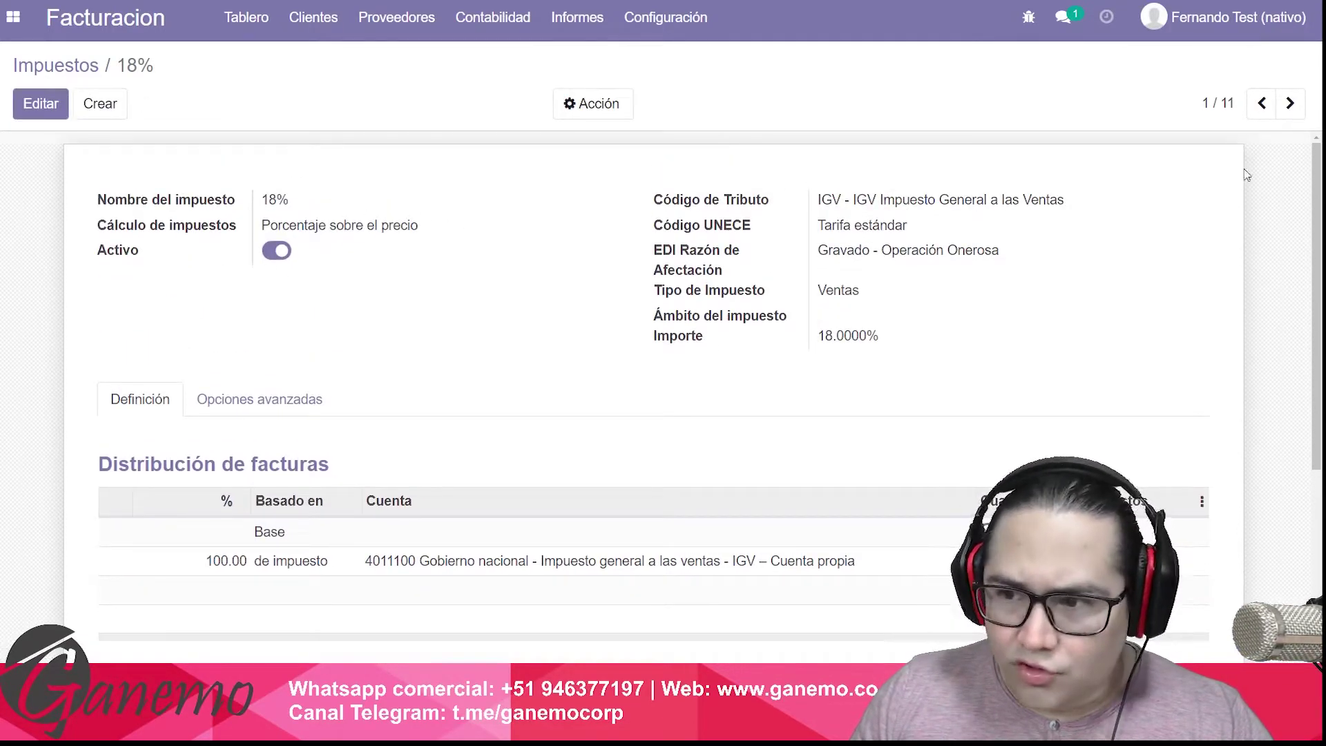
Move to the 18% (Included in price) tax and make it editable.
left_click(1290, 103)
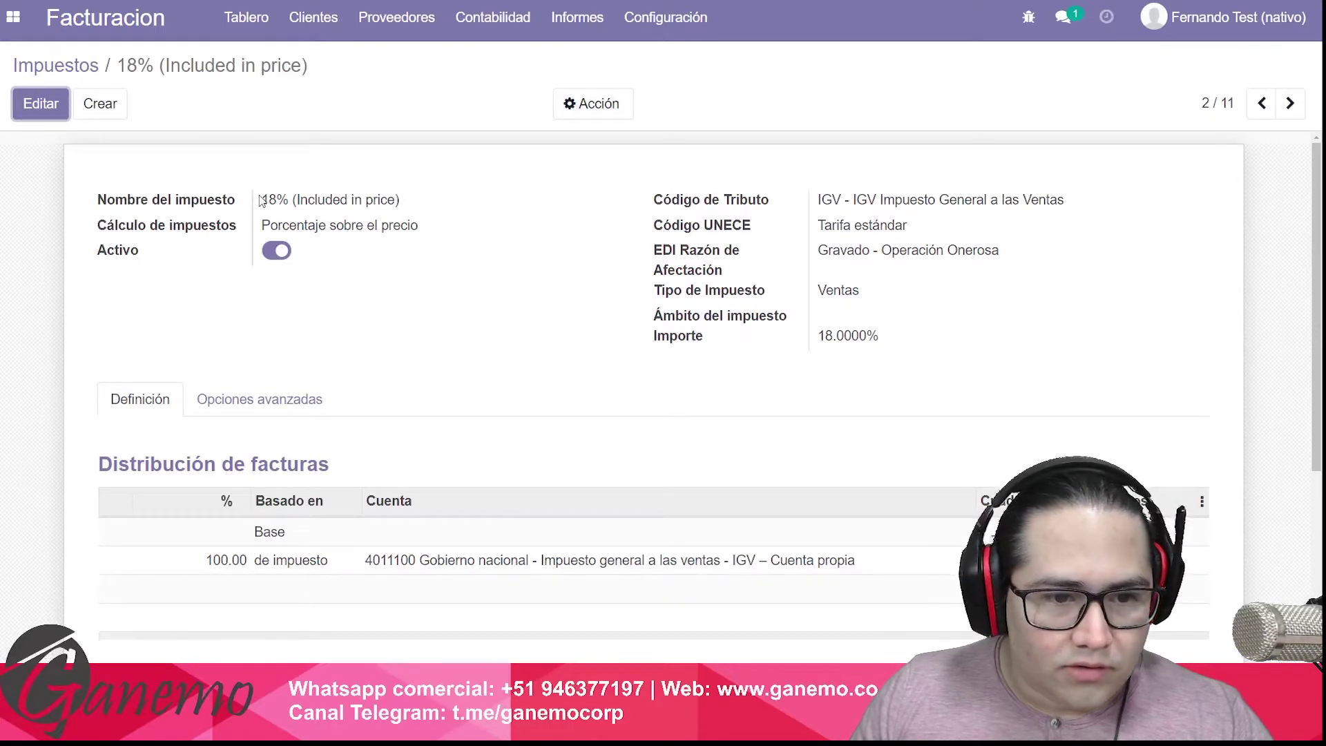
left_click_drag(261, 200, 402, 201)
left_click(417, 204)
left_click(41, 105)
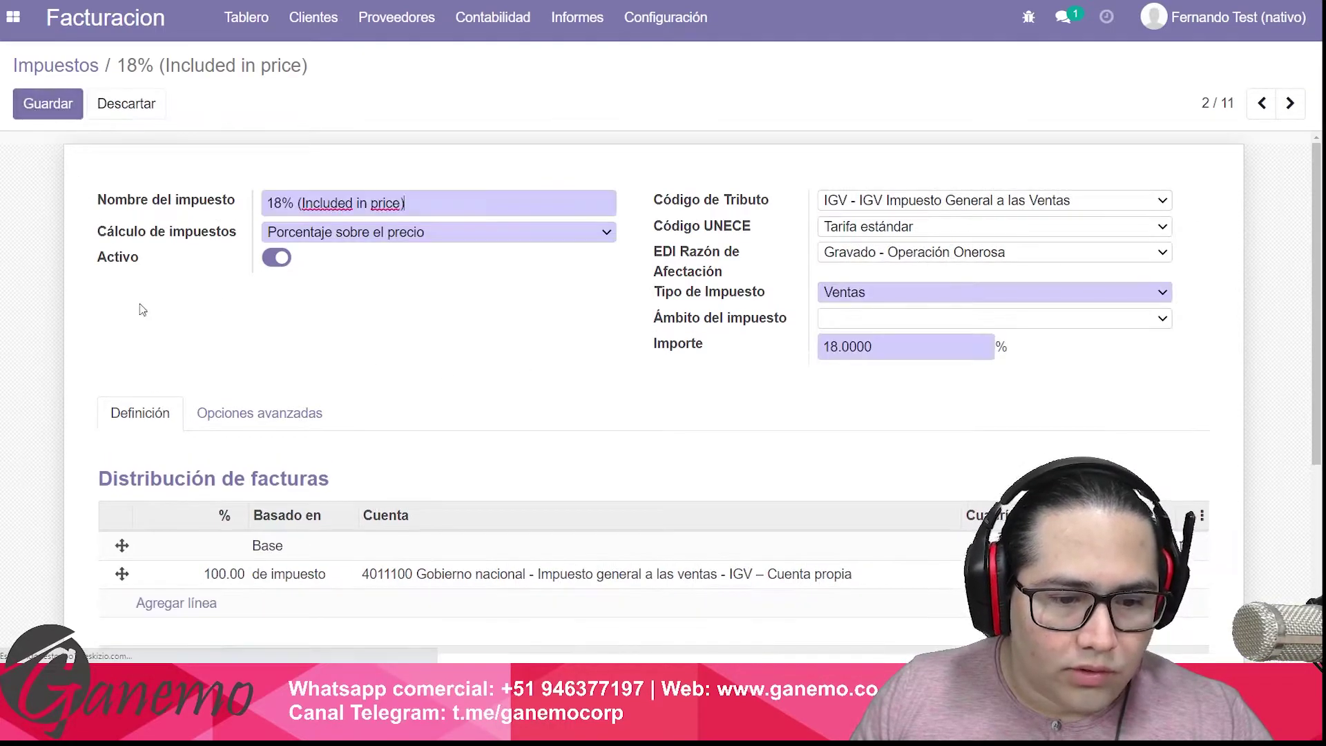
scroll(135, 301, "down", 3)
Tag the invoice base line +S_BASE_OG and the invoice tax line +S_TAX_OG.
left_click(1036, 349)
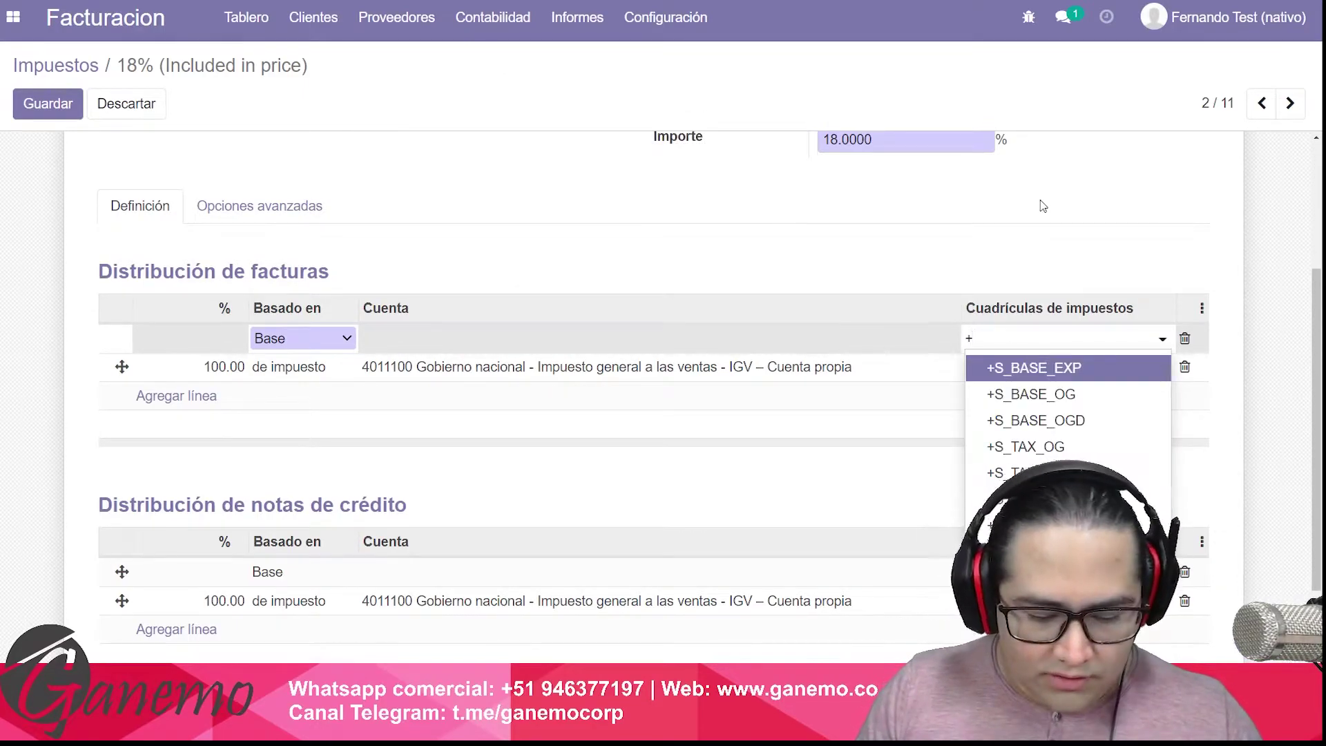
type("+s_ba")
key("Down")
key("Return")
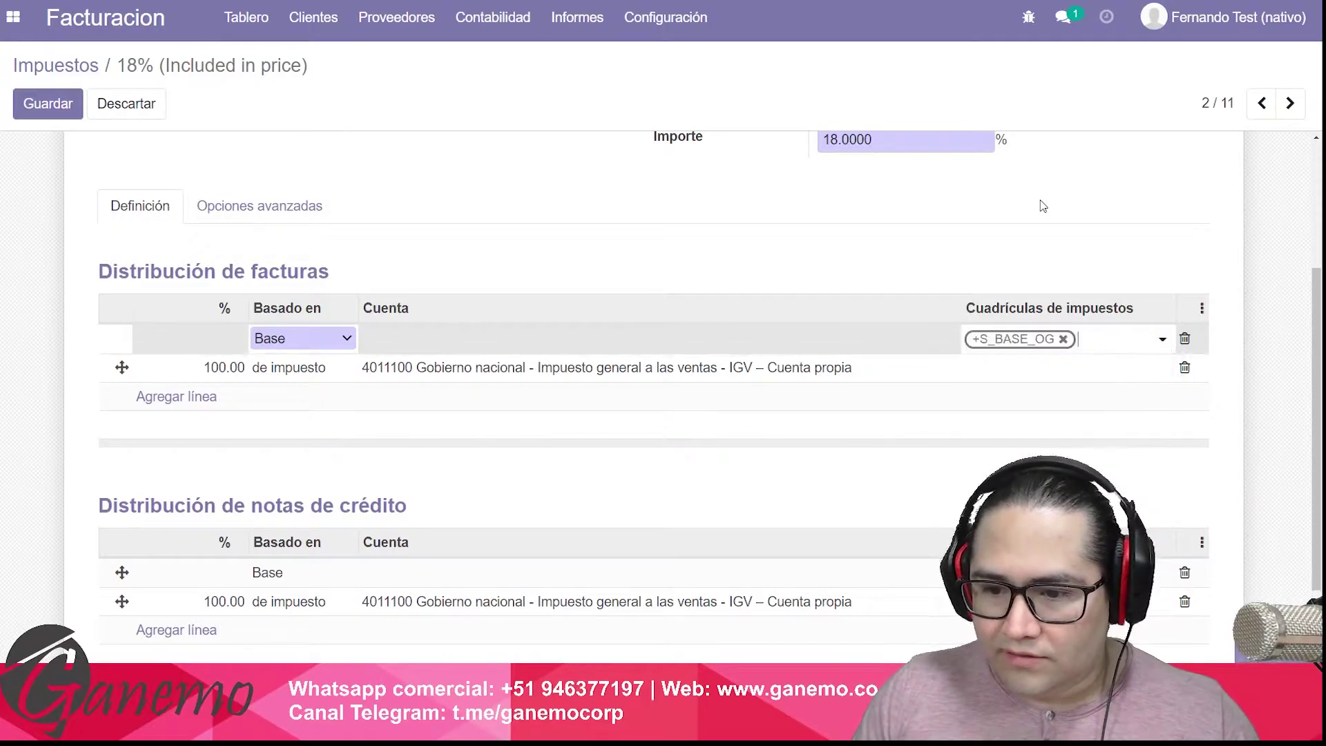
left_click(1003, 366)
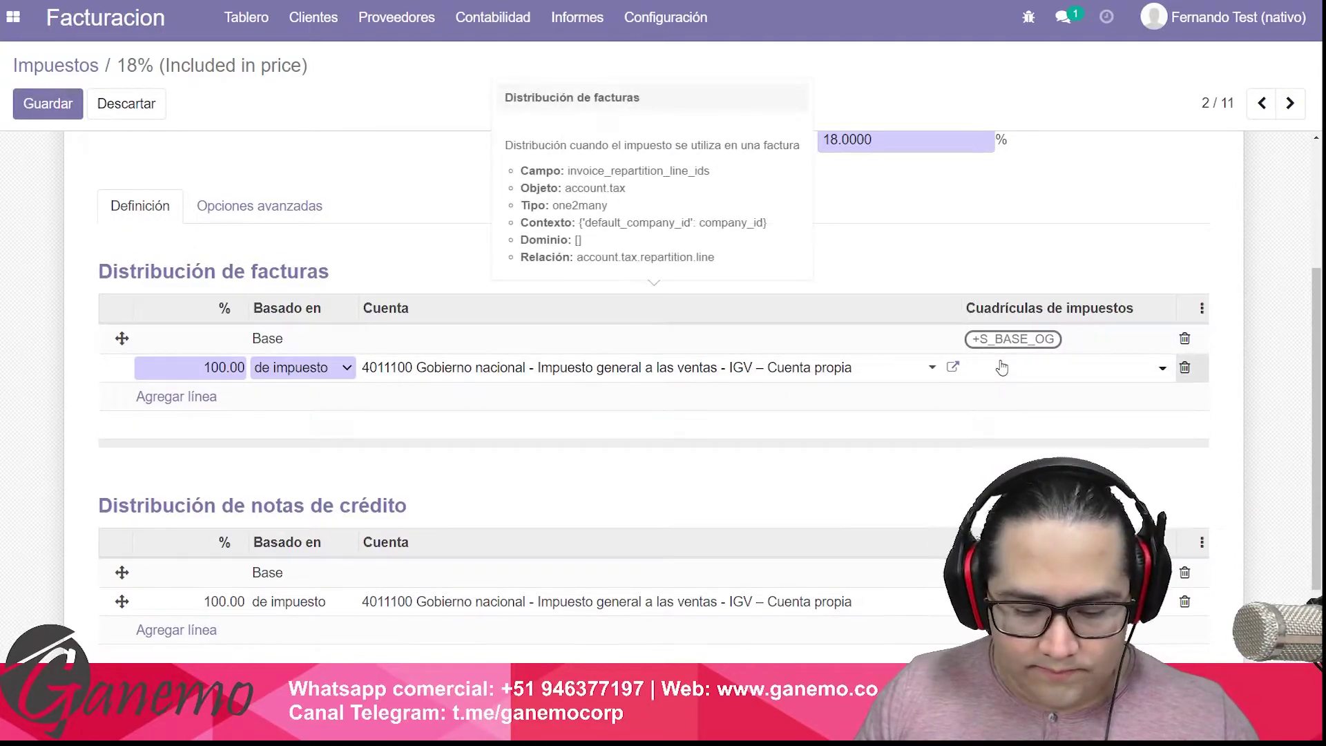
type("+s_ta")
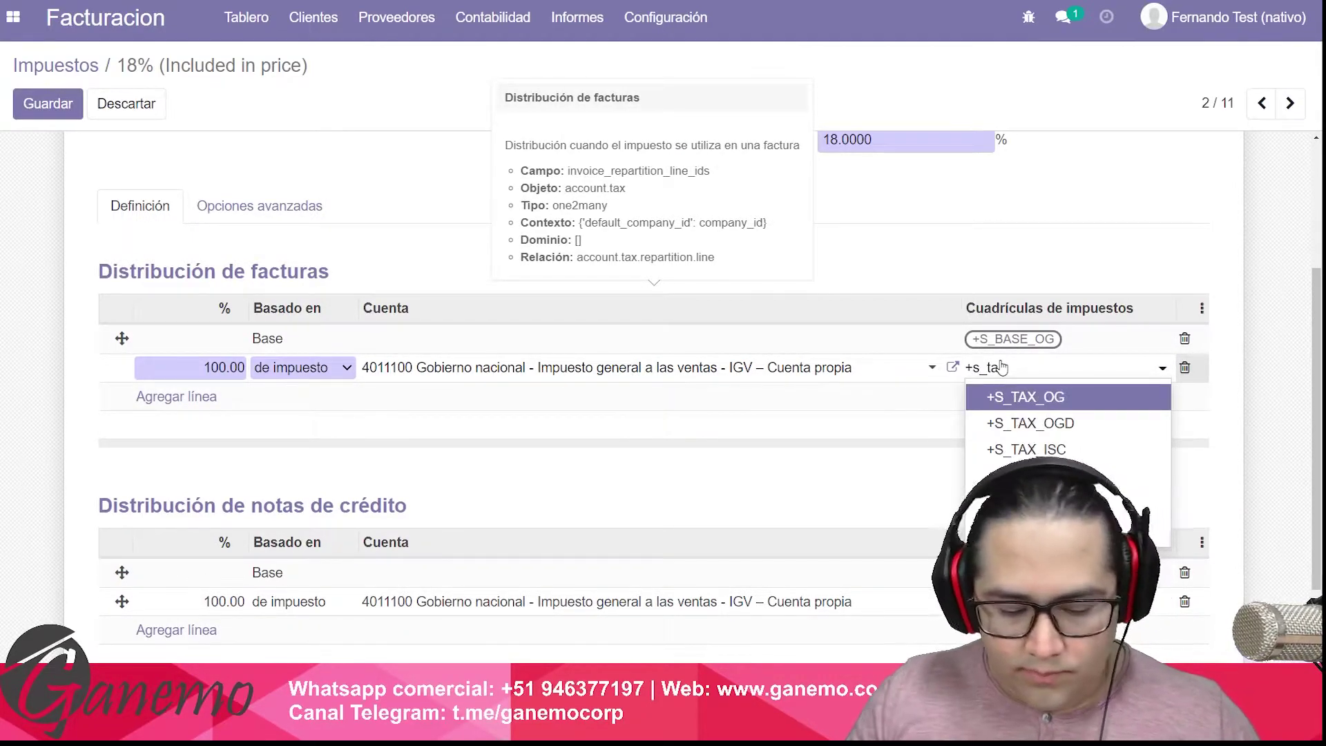
type("x")
left_click(1056, 396)
Add -S_BASE_OG to the credit-note base line.
scroll(1072, 429, "down", 1)
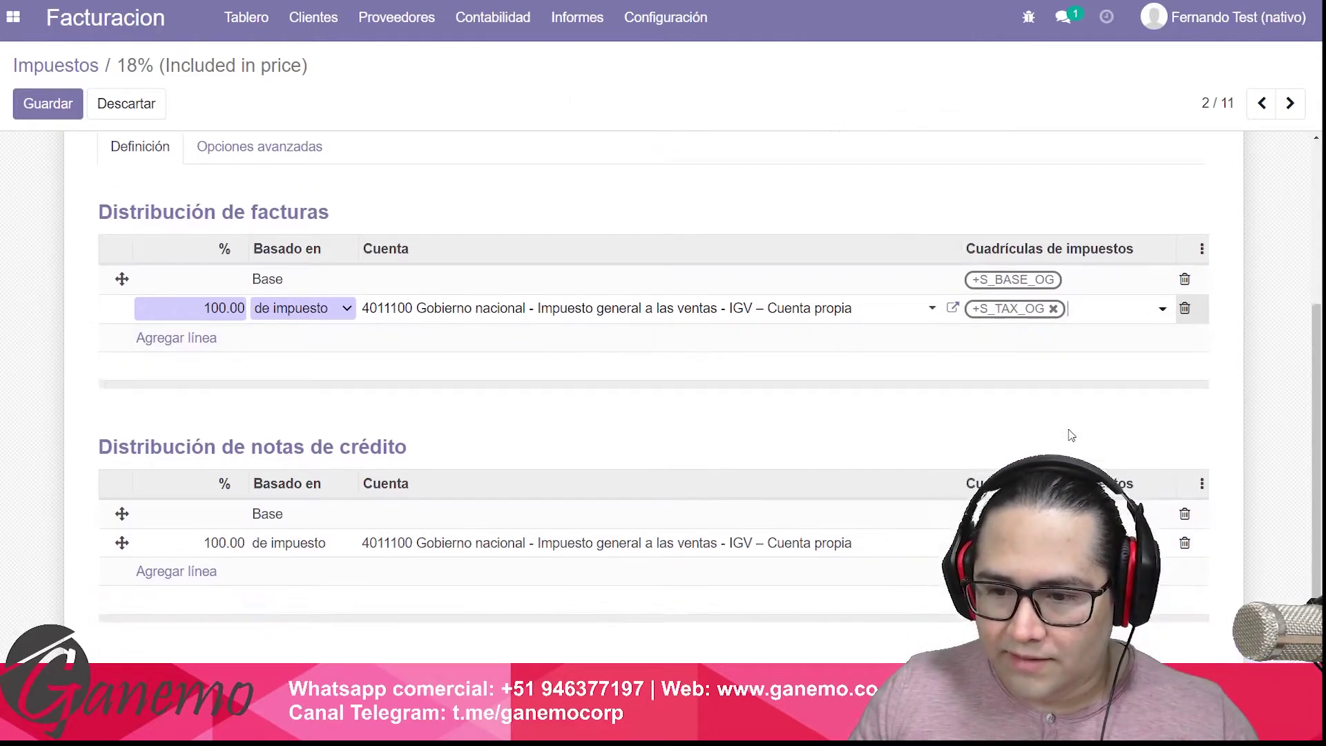
scroll(1072, 429, "down", 1)
left_click(1036, 522)
type("-s")
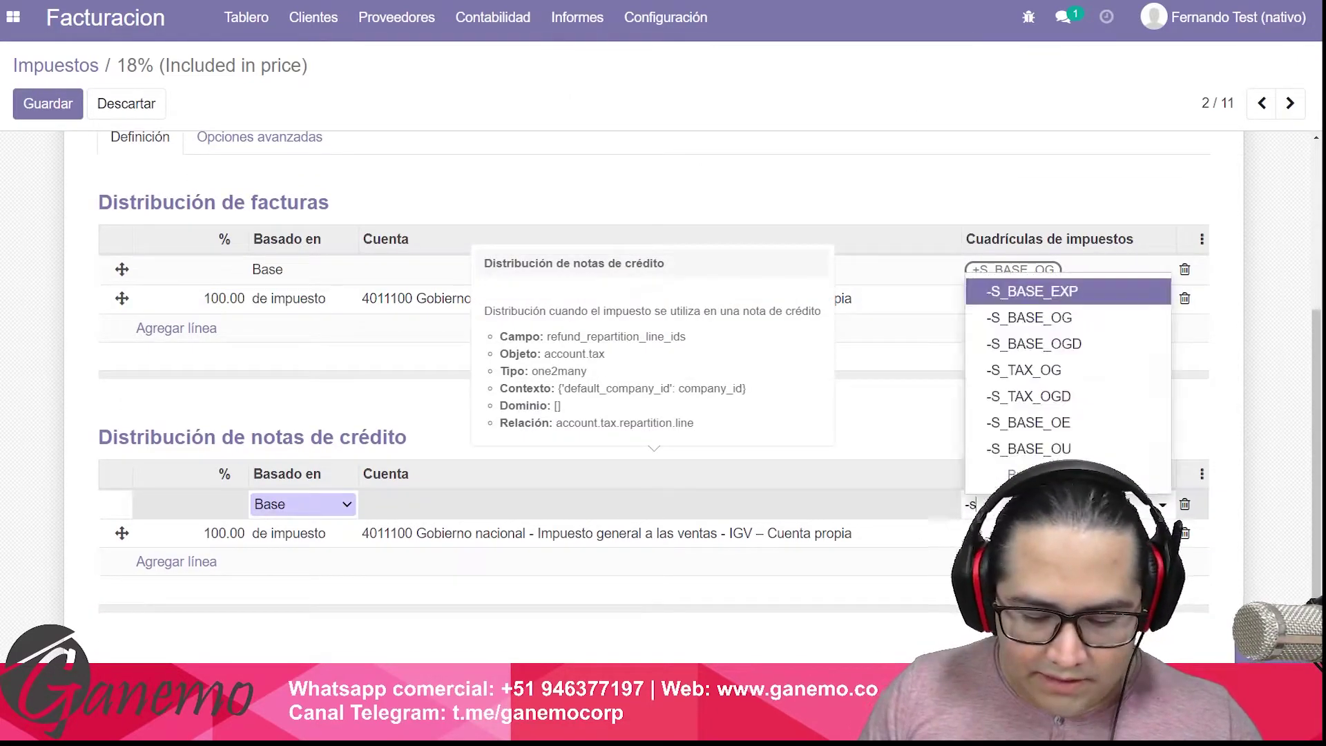
type("_t")
key("BackSpace")
key("BackSpace")
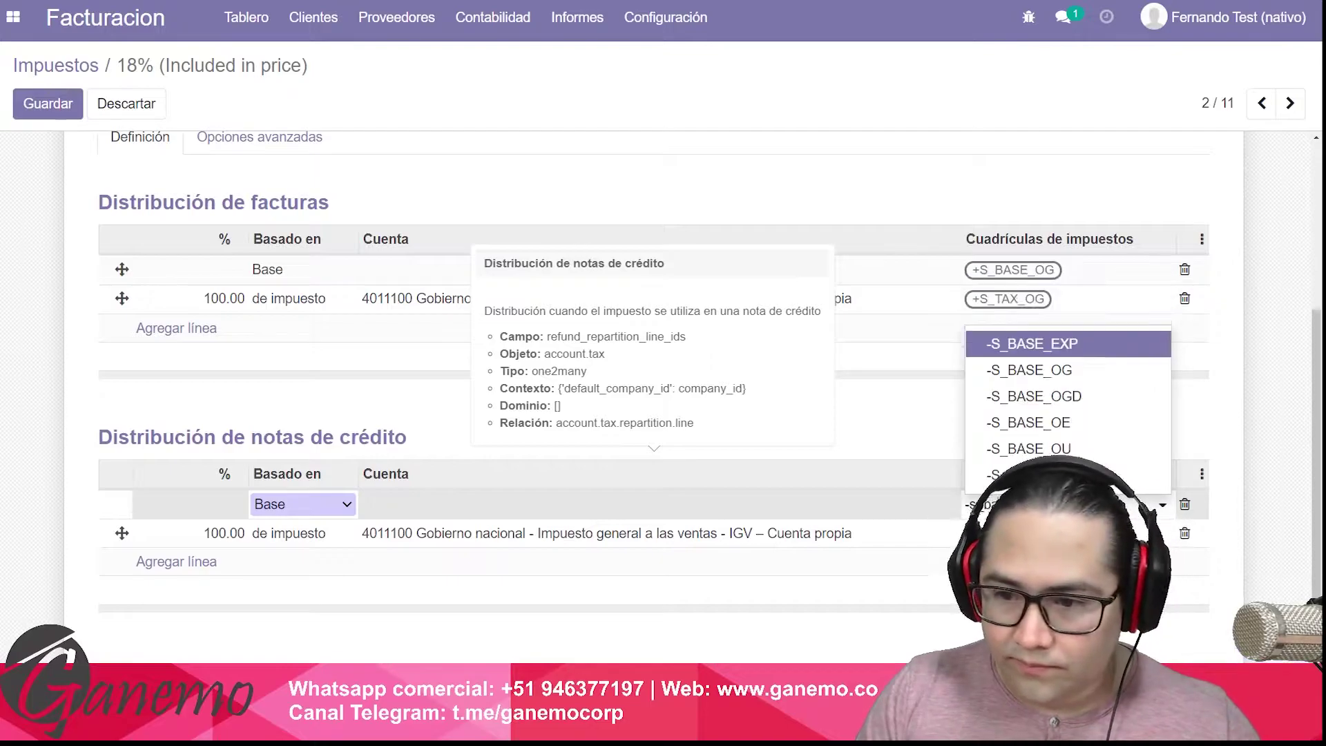
type("_ba")
key("Down")
key("Return")
Add -S_TAX_OG to the credit-note tax line and save the tax.
left_click(190, 533)
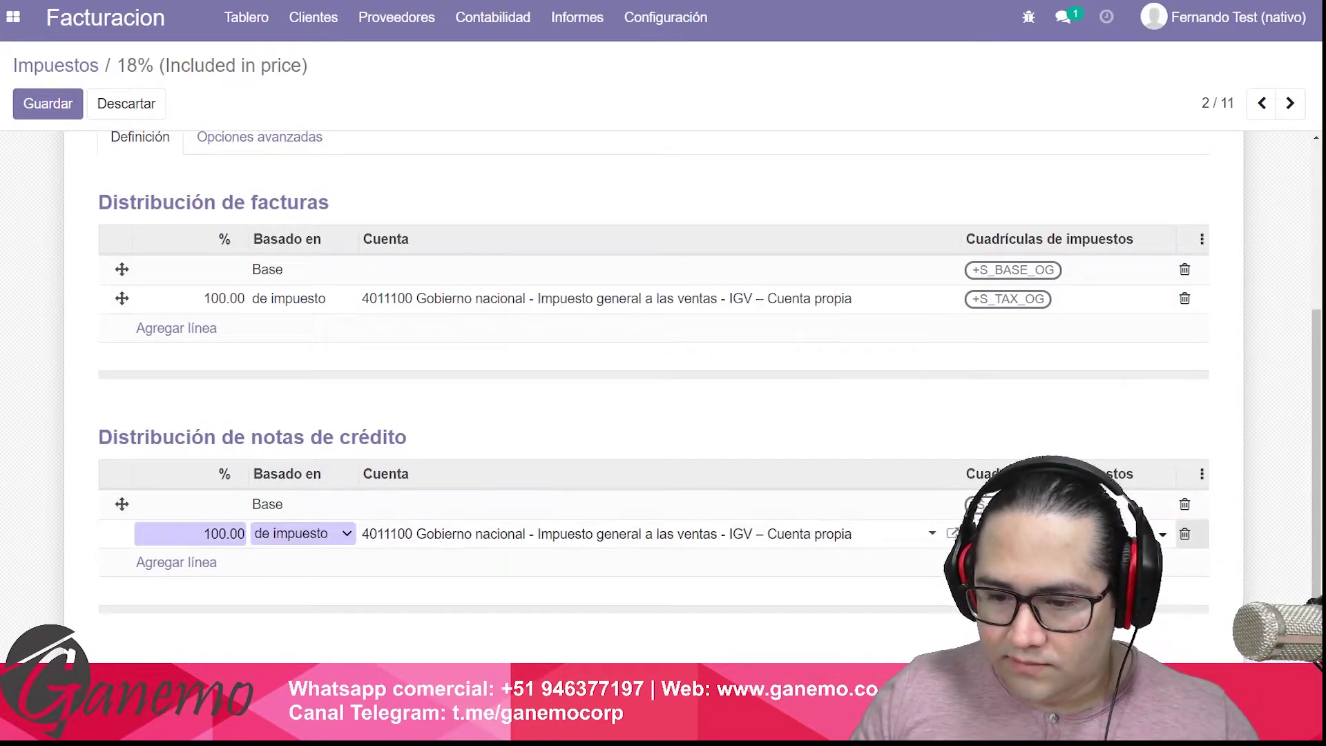
type("-s_ta")
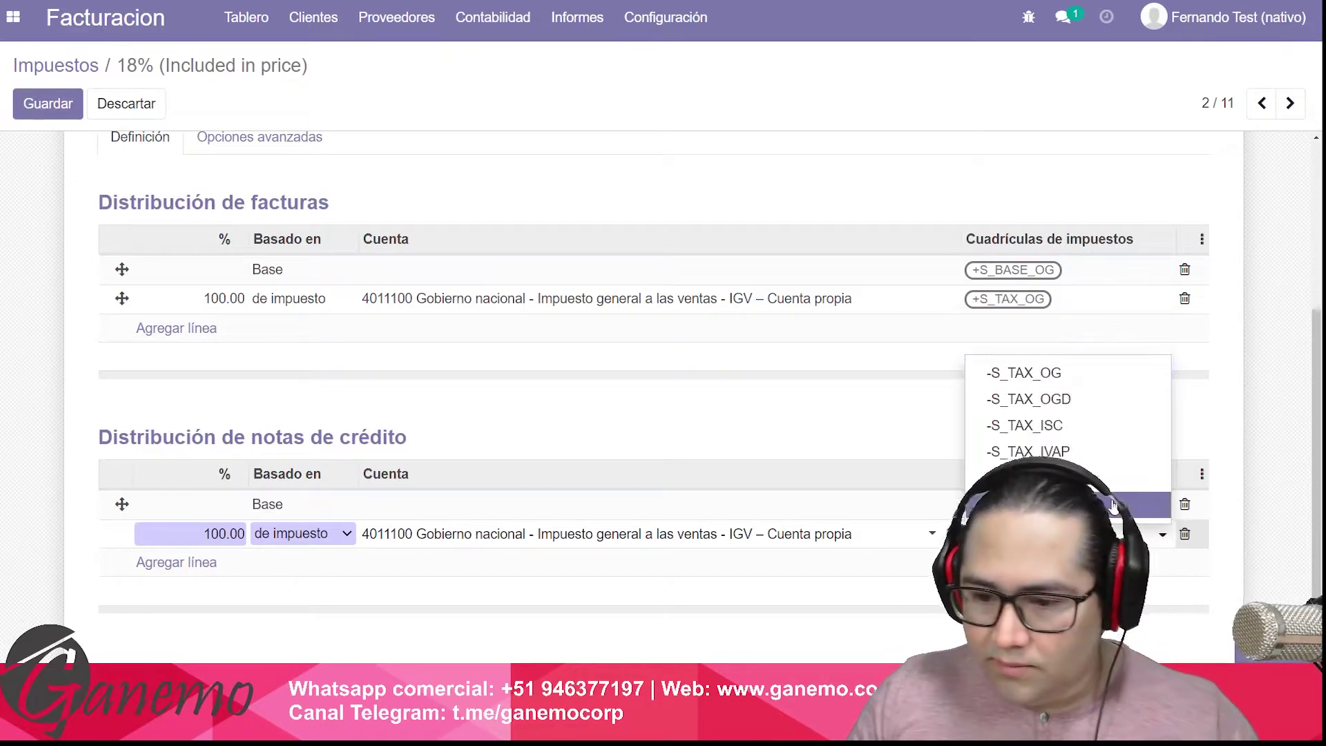
left_click(1029, 373)
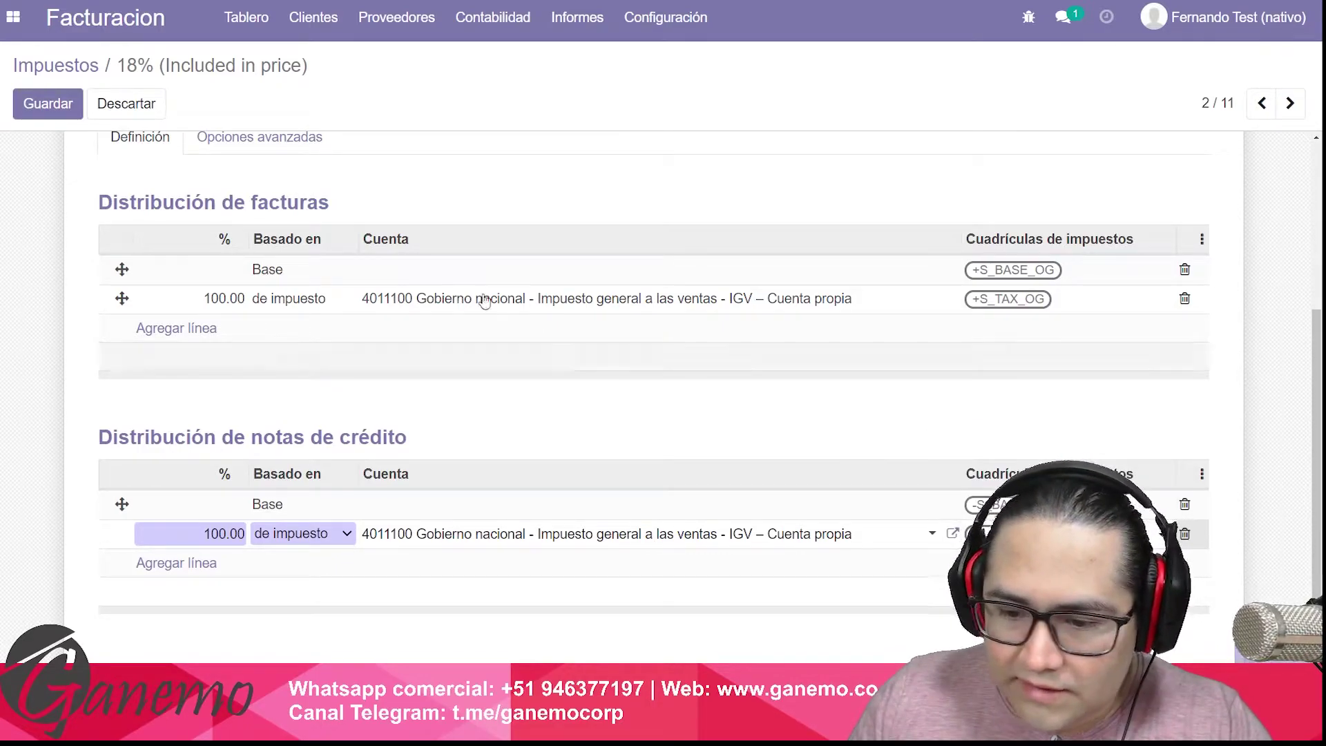
left_click(62, 114)
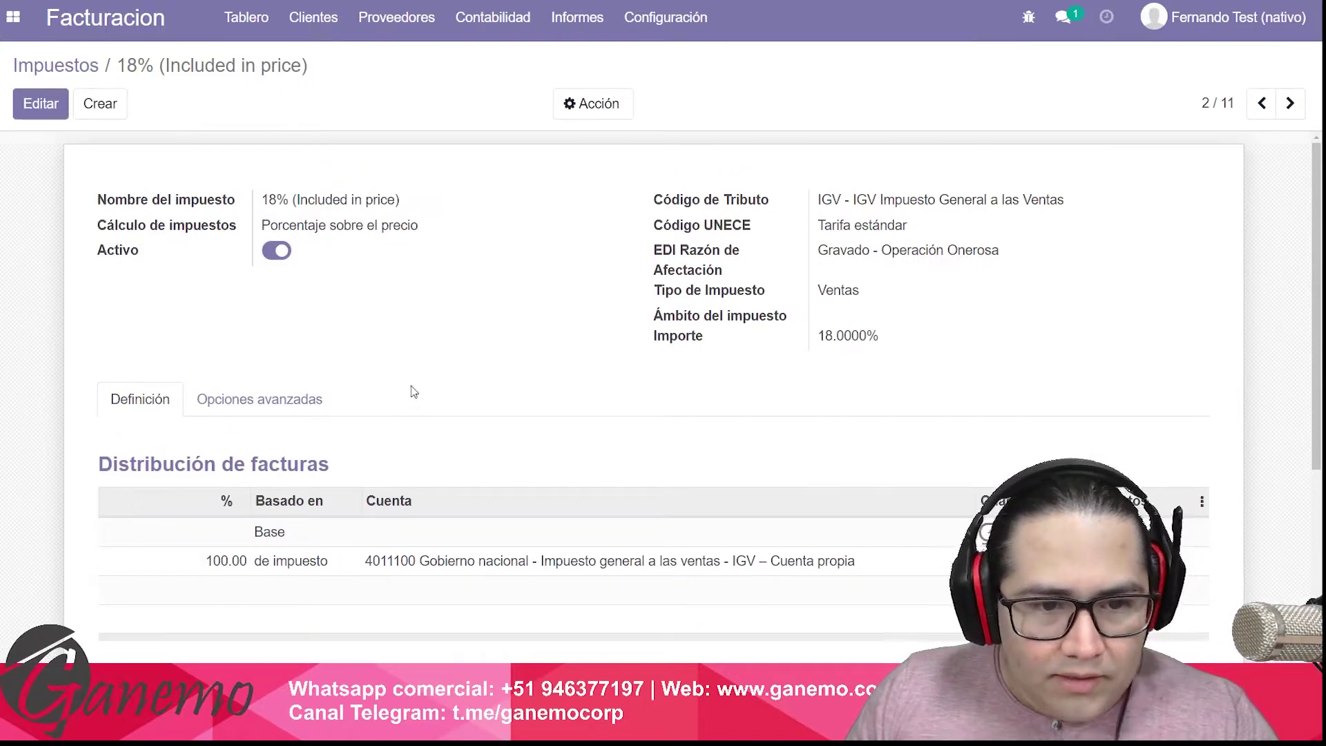
scroll(855, 436, "down", 3)
scroll(986, 331, "up", 3)
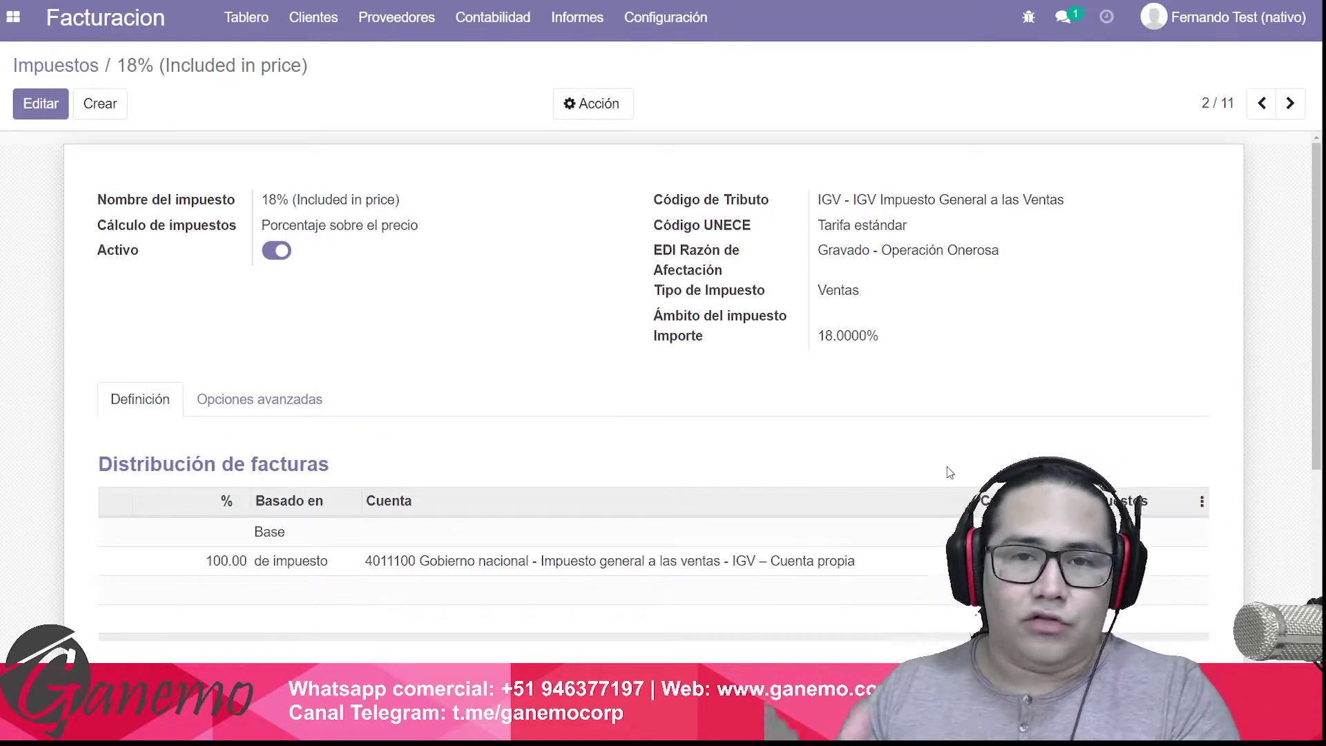
Move to the 0% Exonerated tax and tag its invoice base line +S_BASE_OE.
left_click(1289, 104)
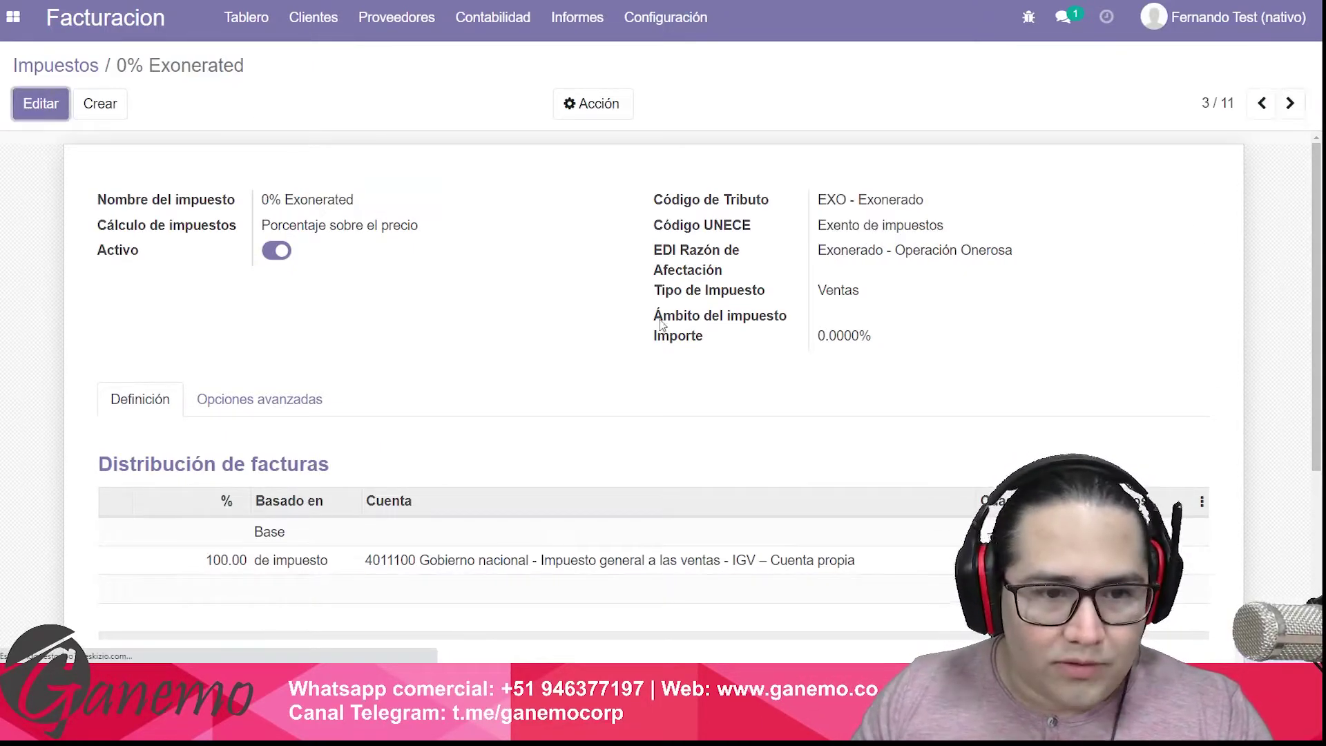
left_click_drag(263, 201, 355, 199)
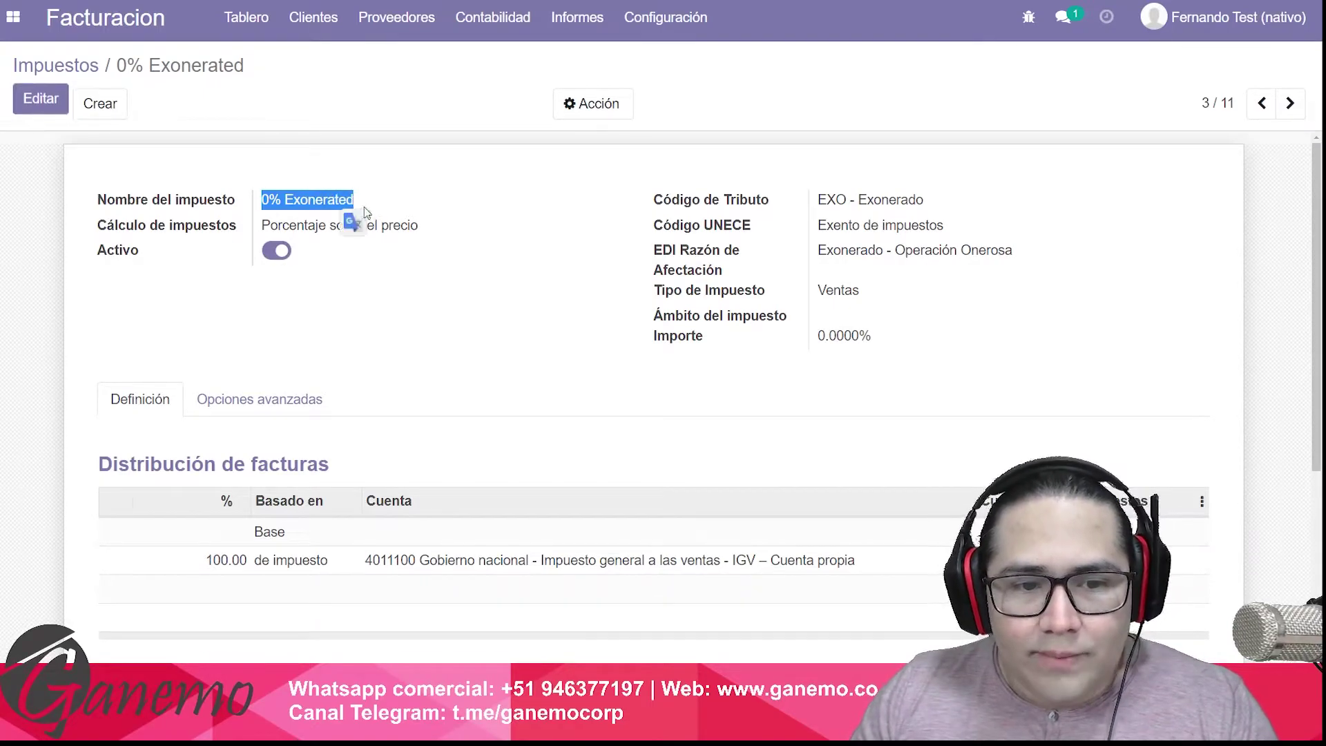
left_click(345, 218)
left_click(36, 105)
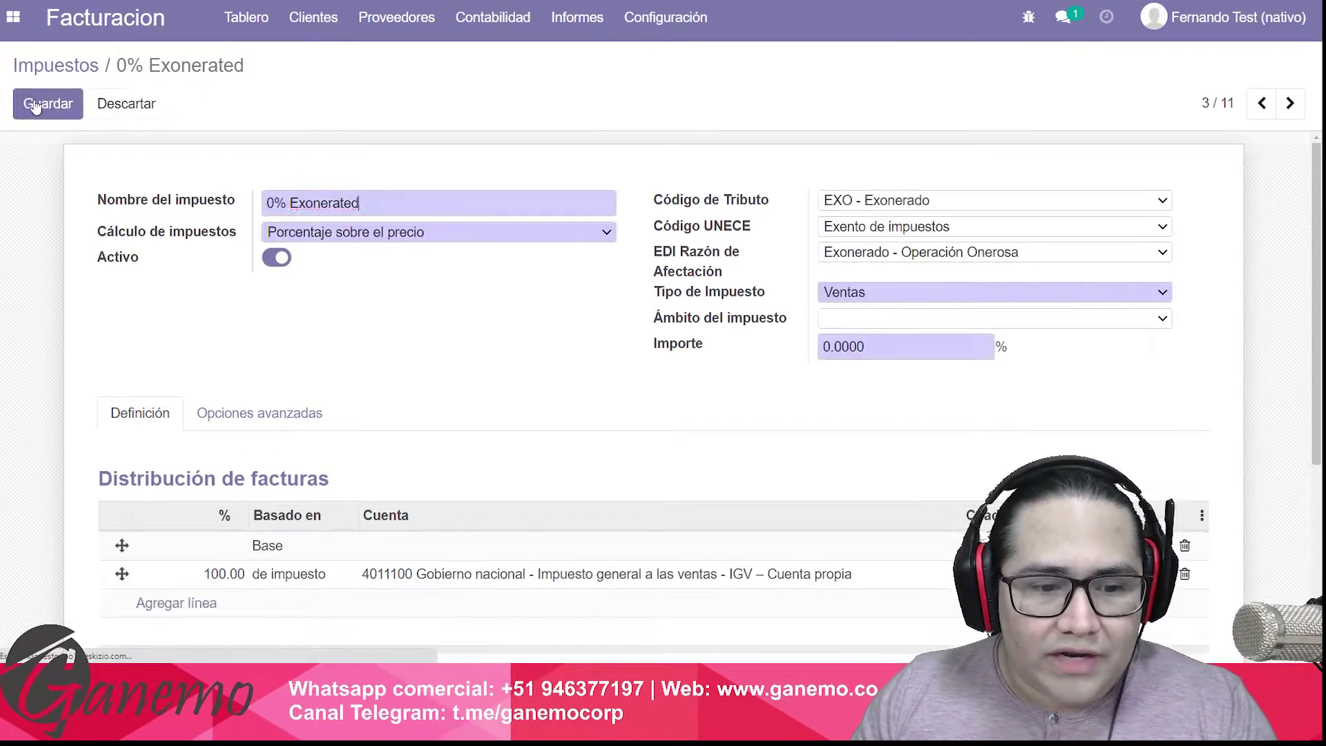
left_click(1071, 546)
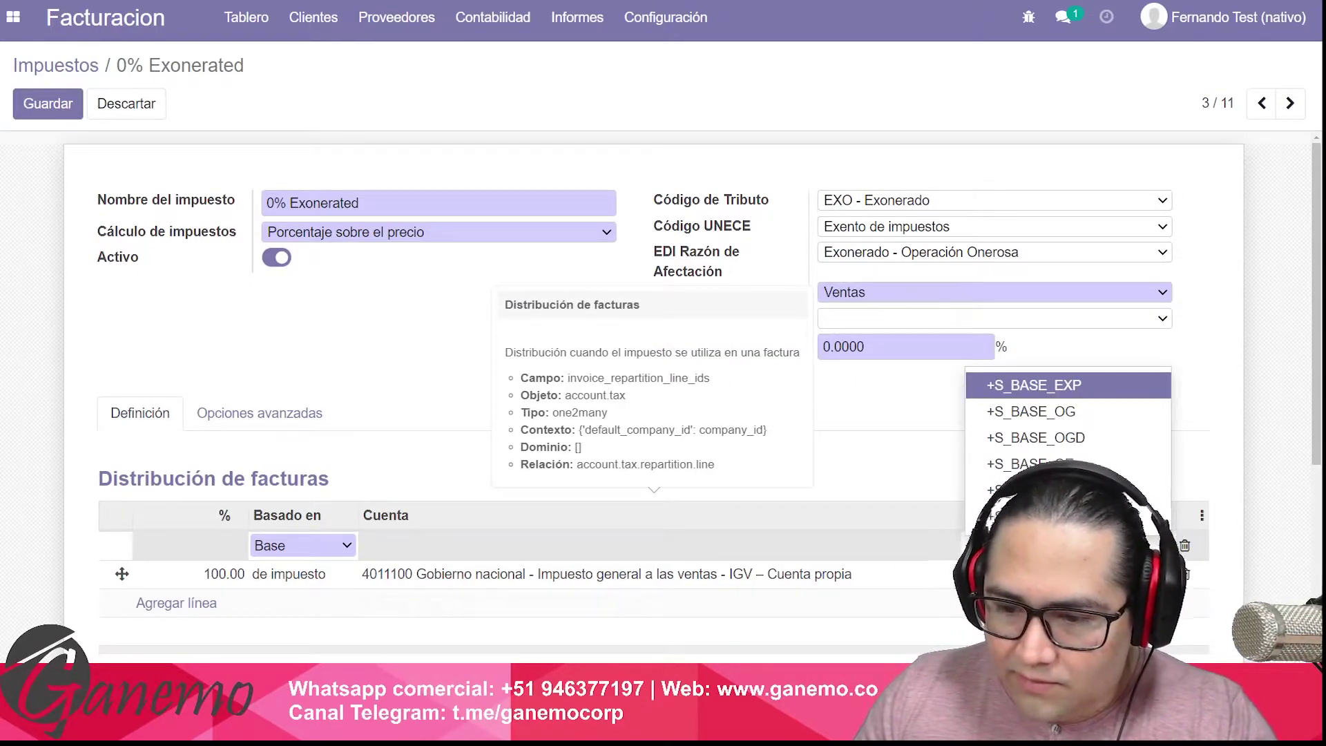
key("Down")
key("Down")
key("Down")
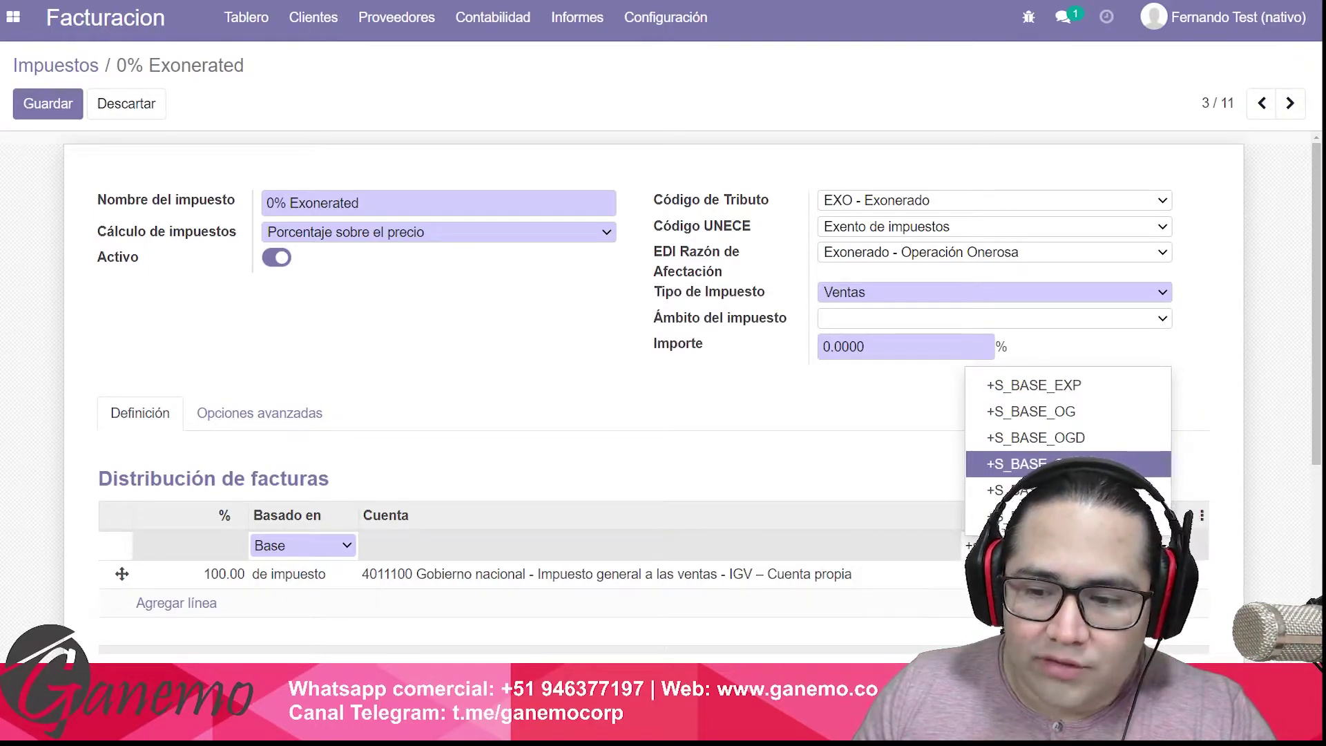
key("Return")
Tag the credit-note base line with a -S_BASE grid.
scroll(1187, 447, "down", 3)
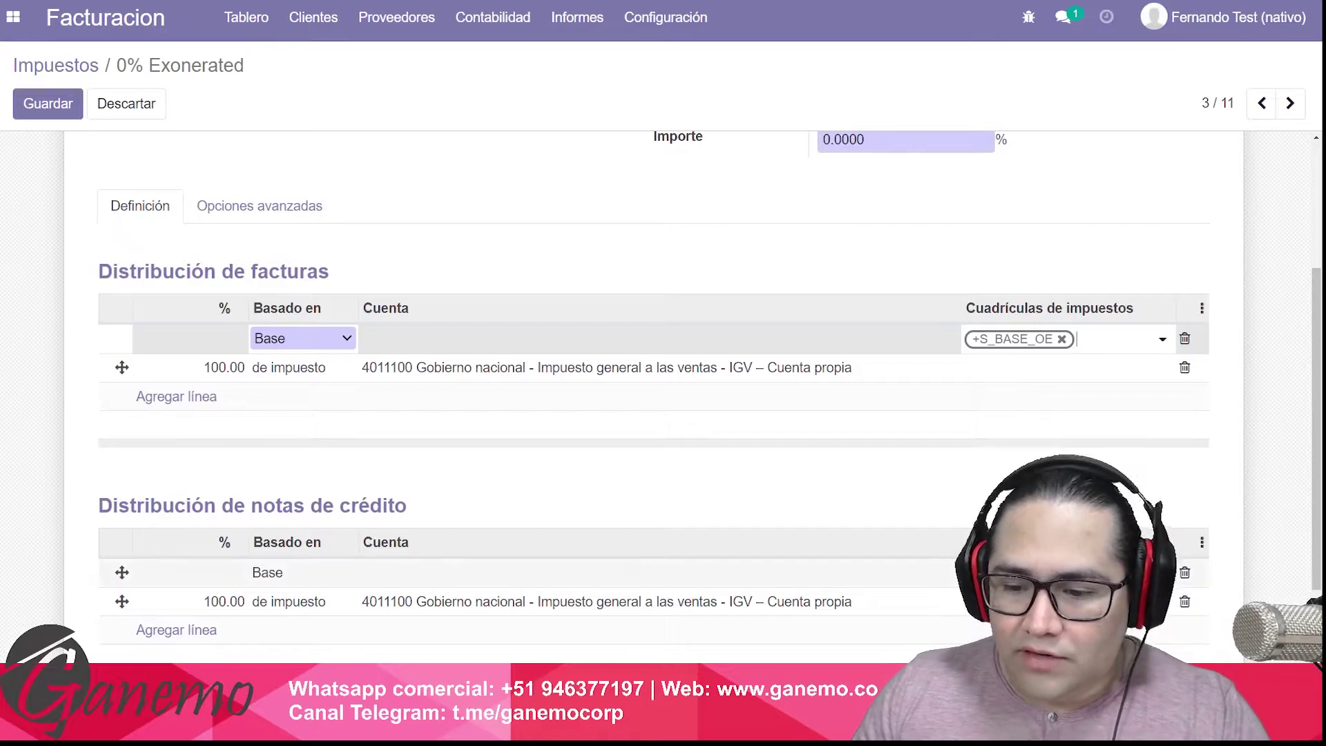
left_click(1064, 573)
left_click(1064, 573)
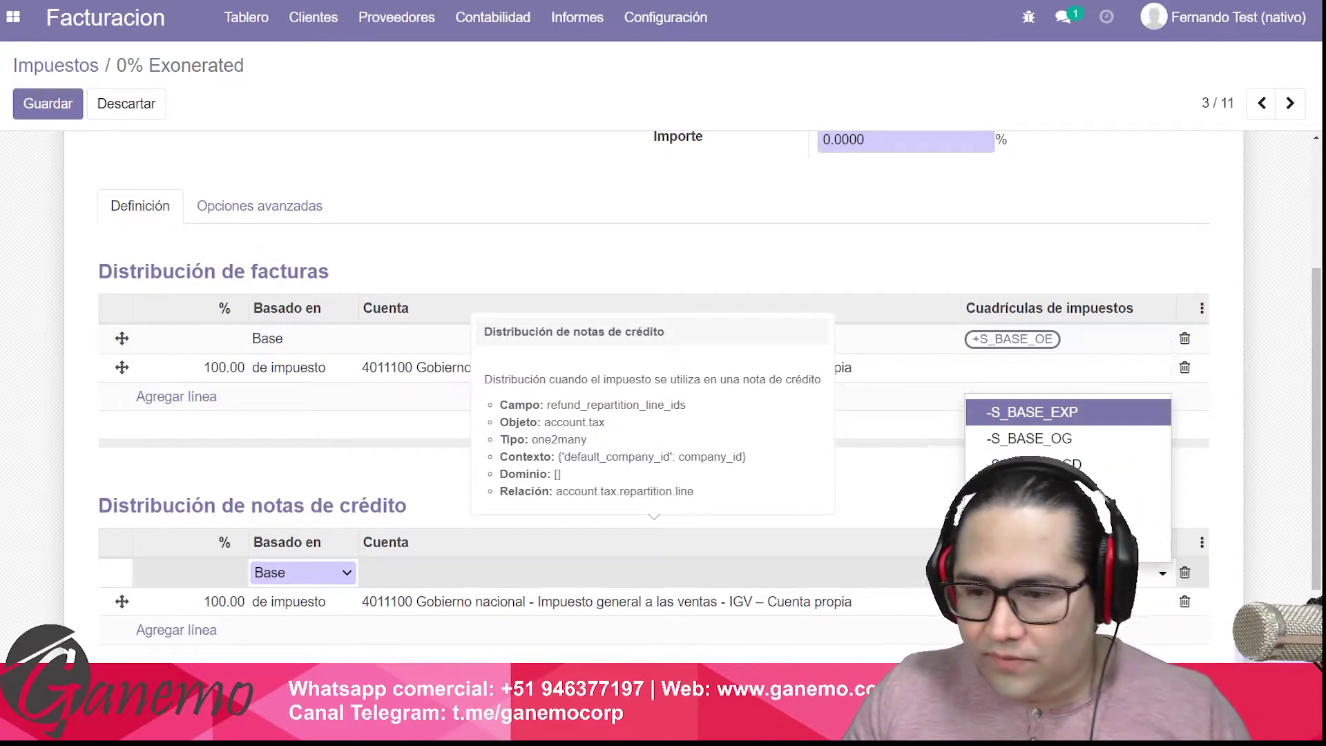
key("Down")
key("Down")
key("Return")
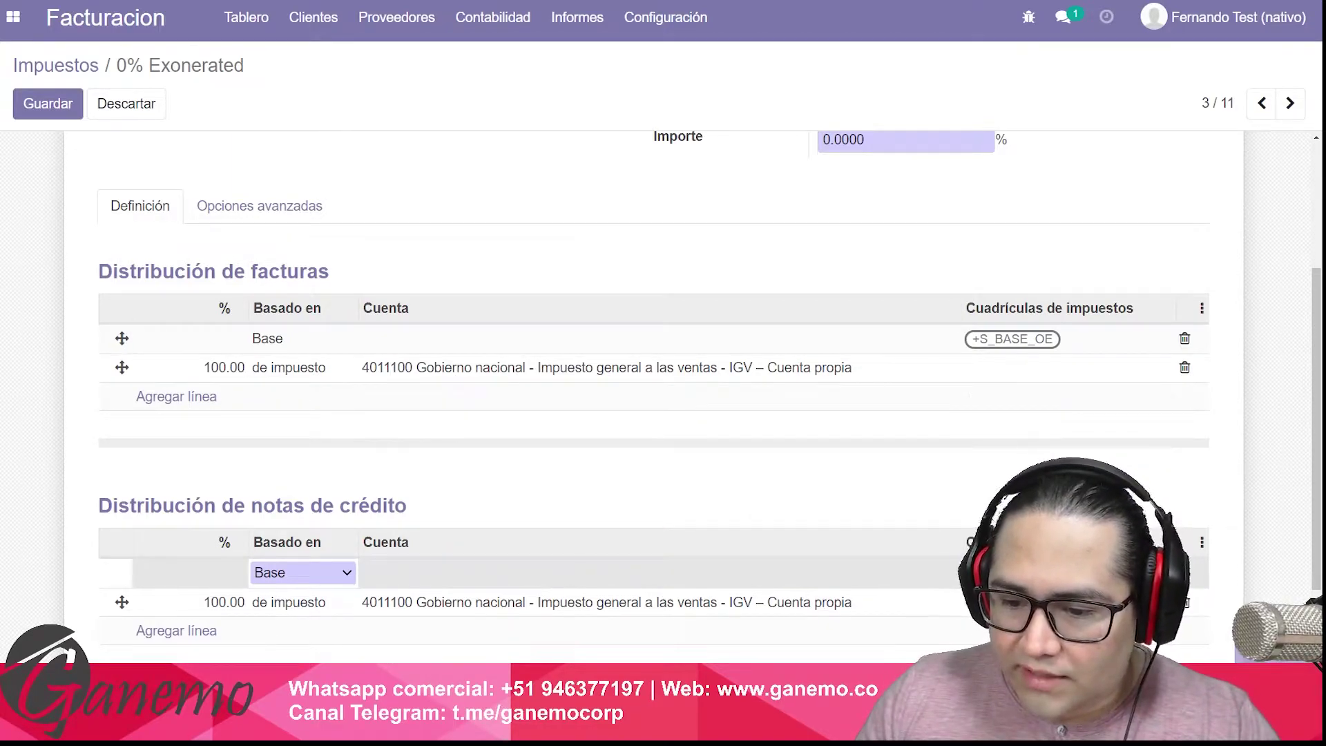
left_click(986, 492)
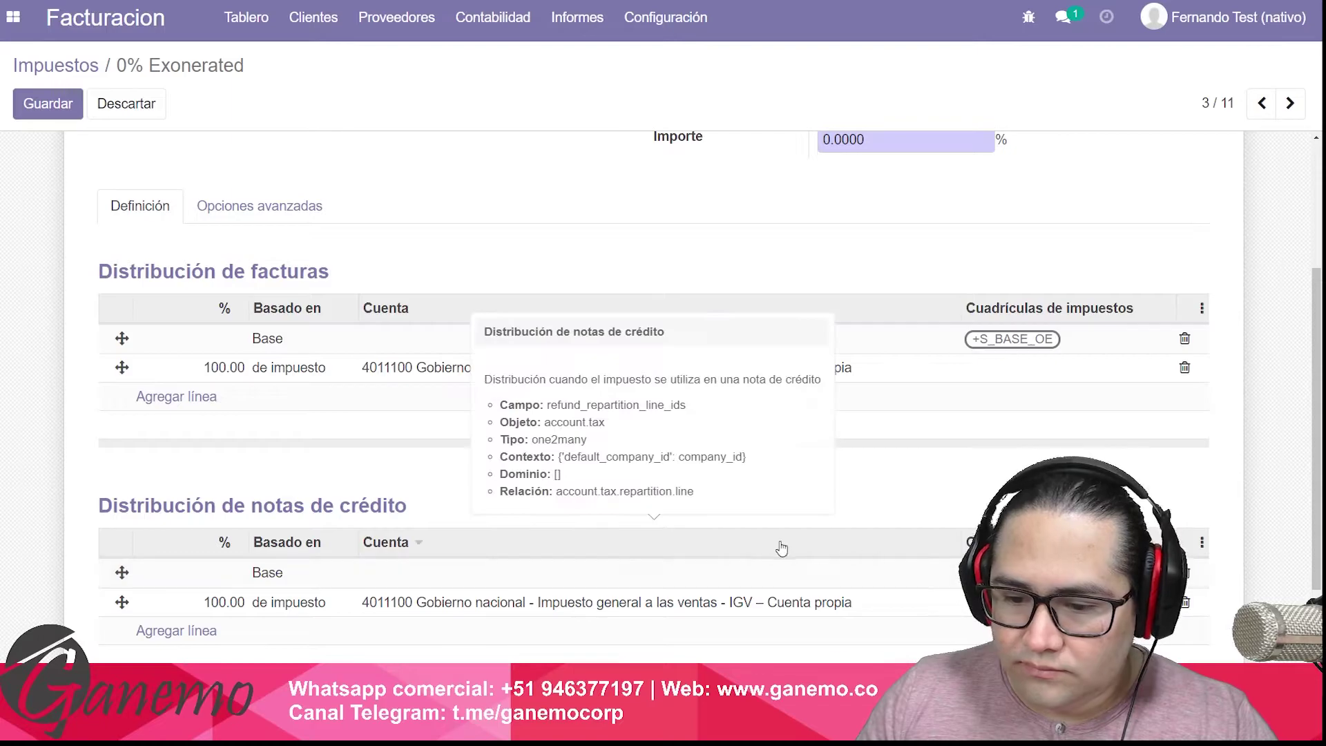
Save the 0% Exonerated tax and return to the Impuestos list.
scroll(790, 548, "up", 3)
left_click(46, 107)
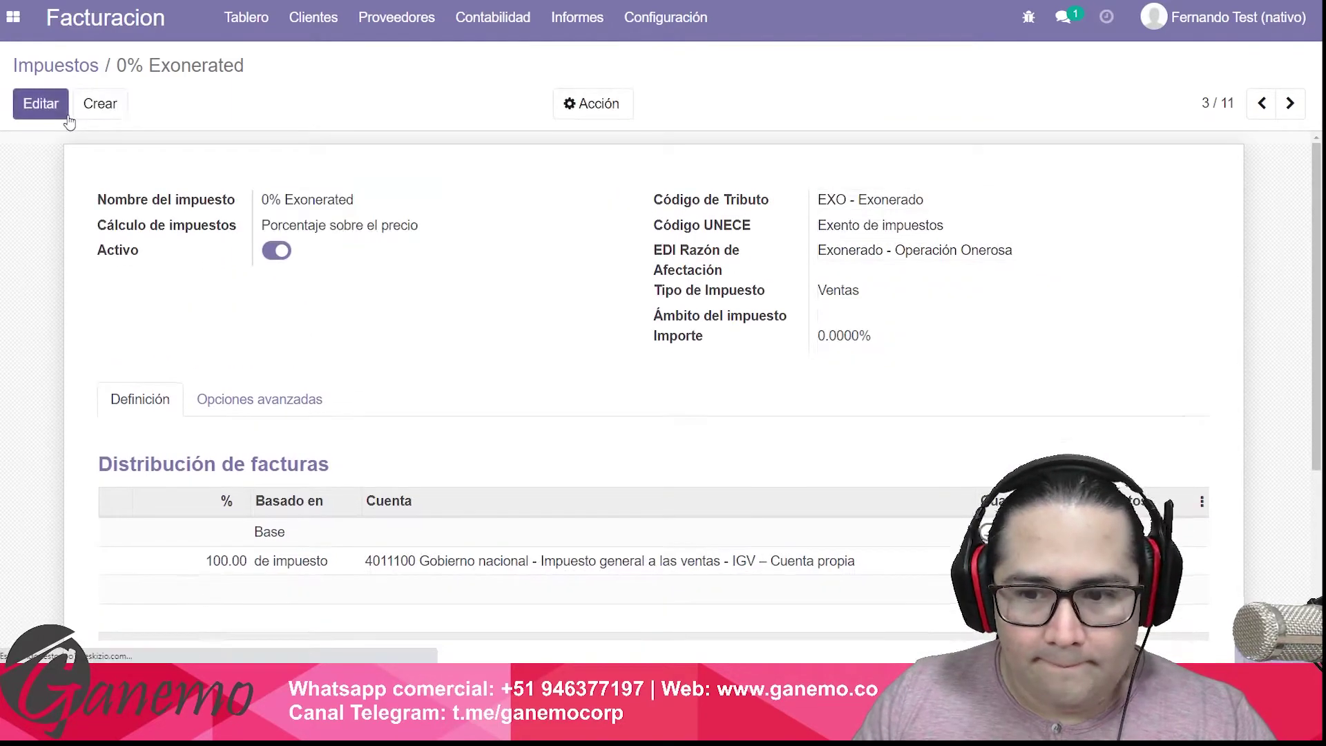
scroll(1070, 435, "down", 2)
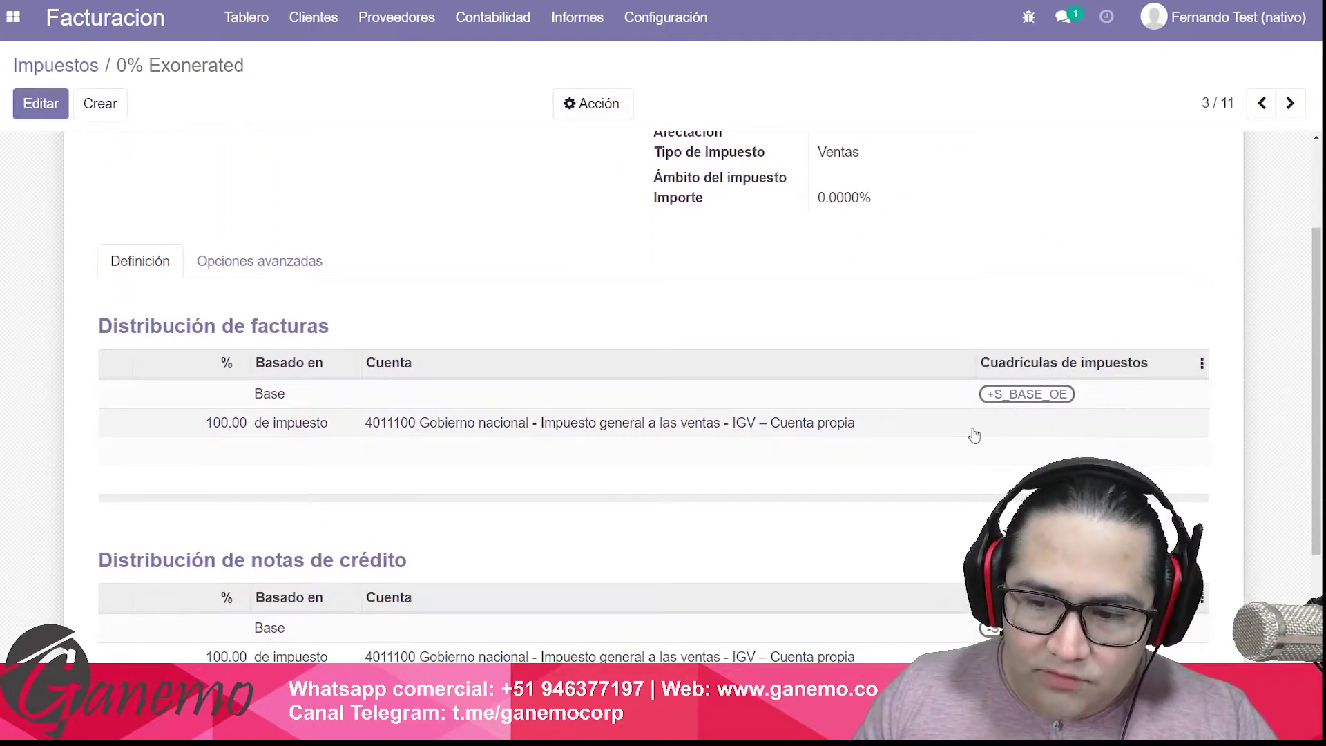
left_click_drag(704, 200, 659, 200)
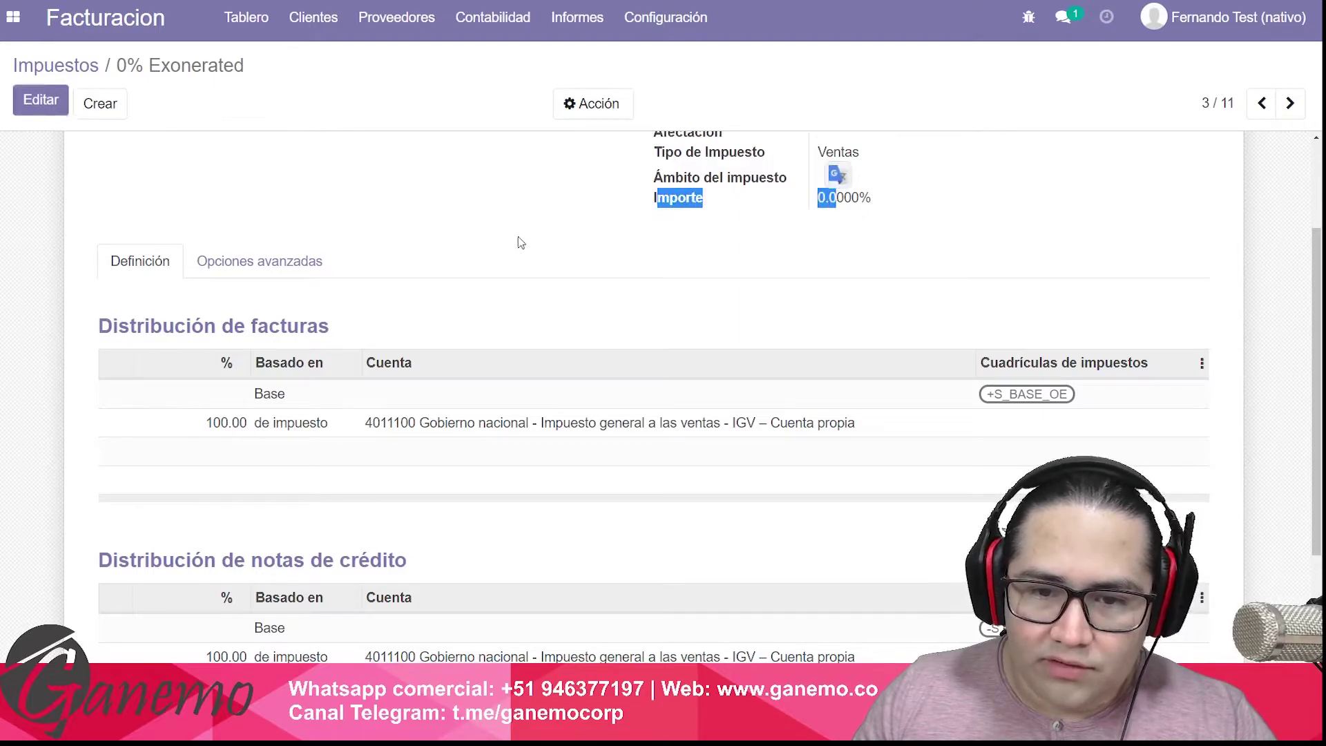
left_click(62, 67)
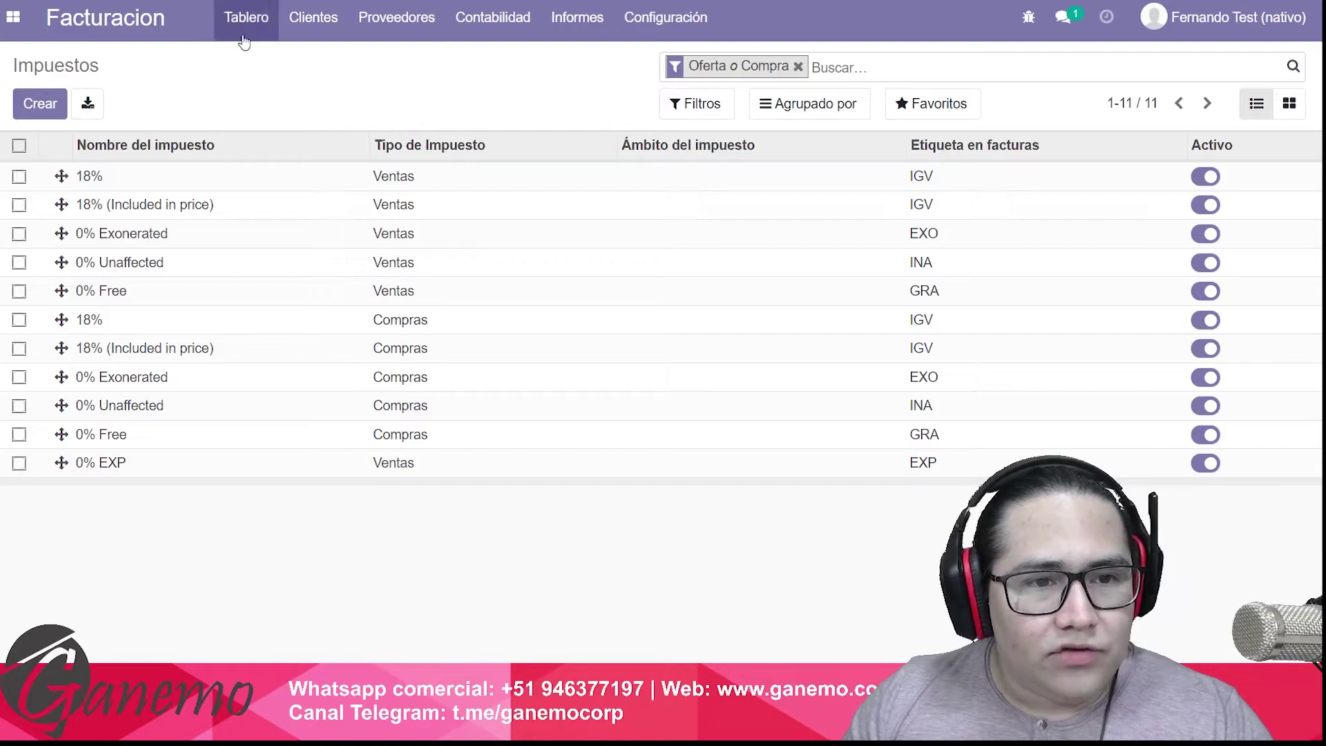
From the accounting dashboard, start a new customer invoice.
left_click(149, 20)
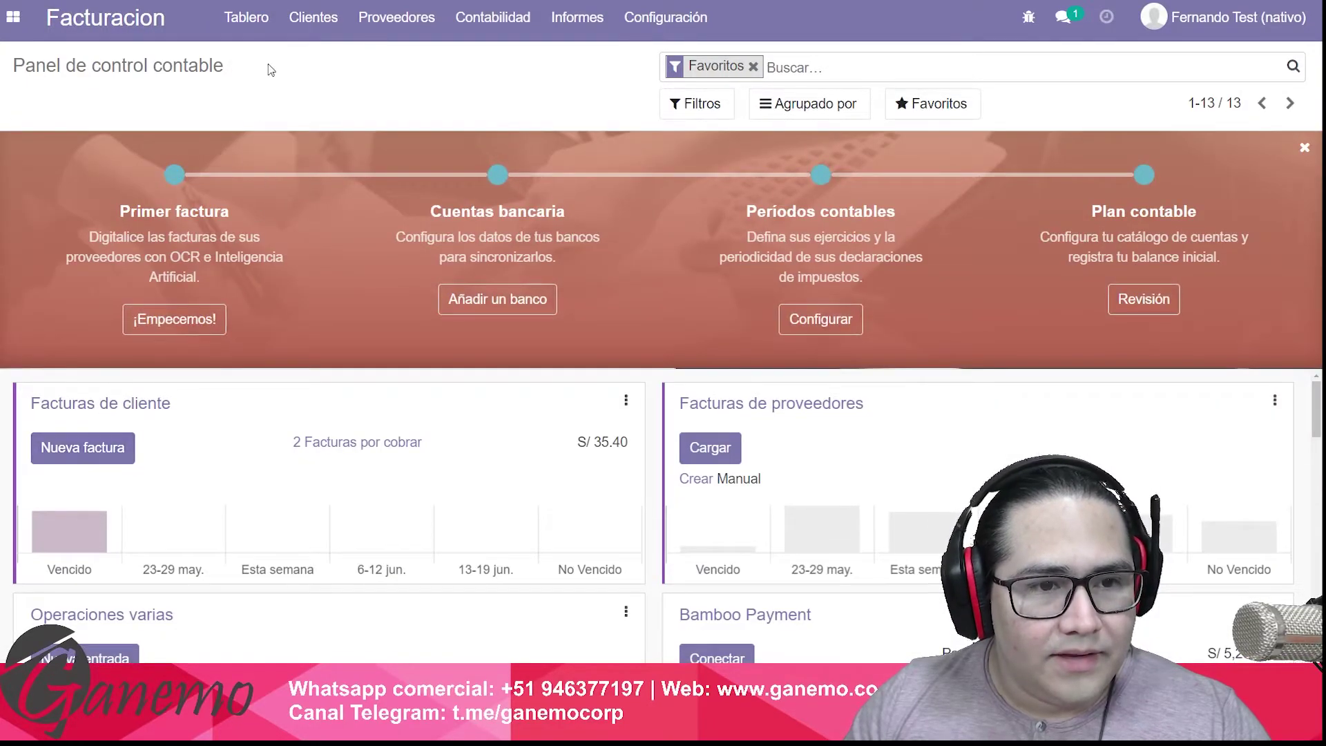
left_click(304, 27)
left_click(312, 64)
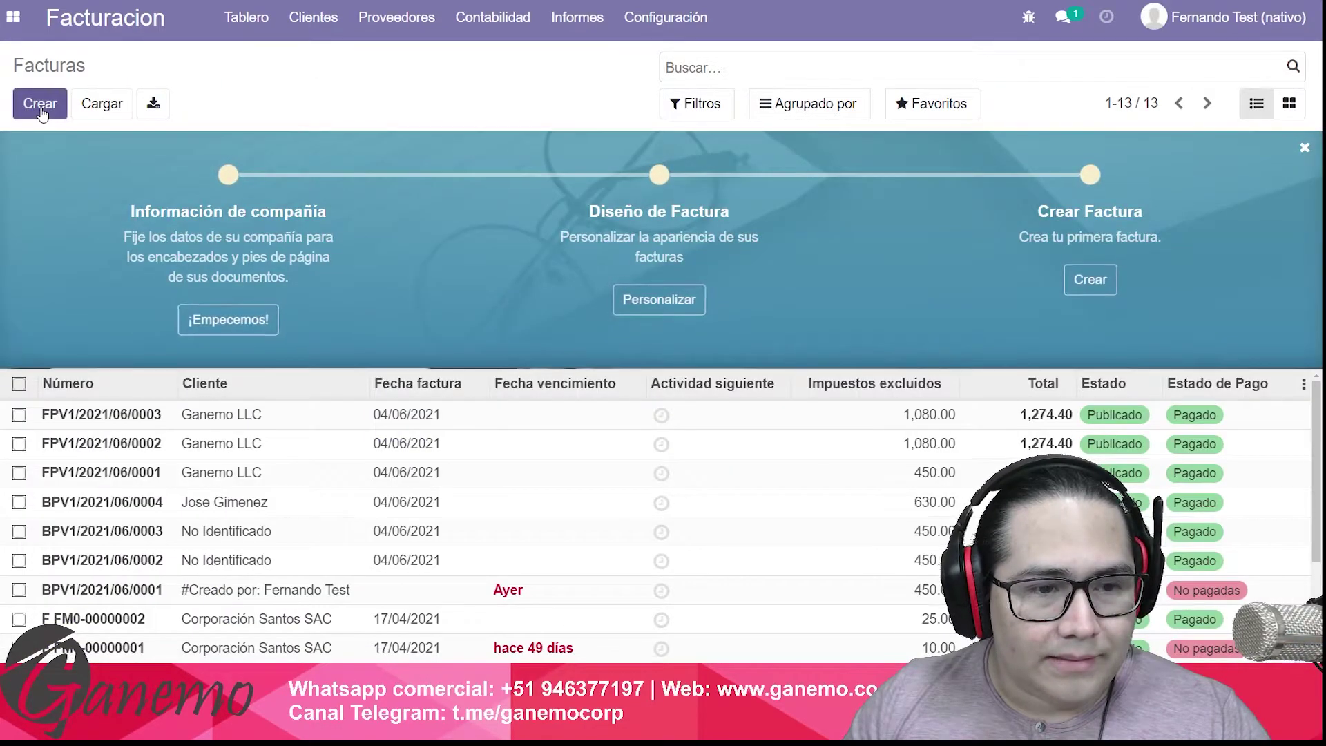
left_click(40, 104)
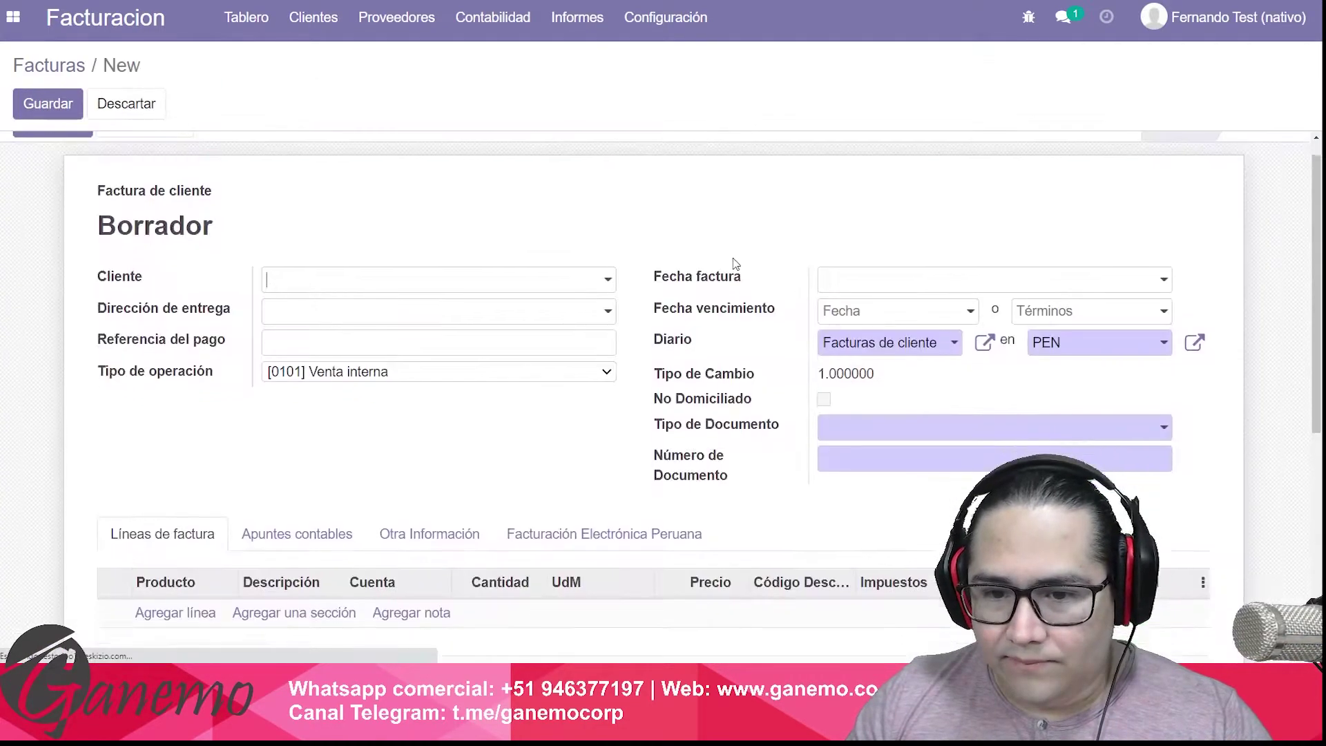
scroll(570, 223, "down", 3)
scroll(571, 223, "up", 3)
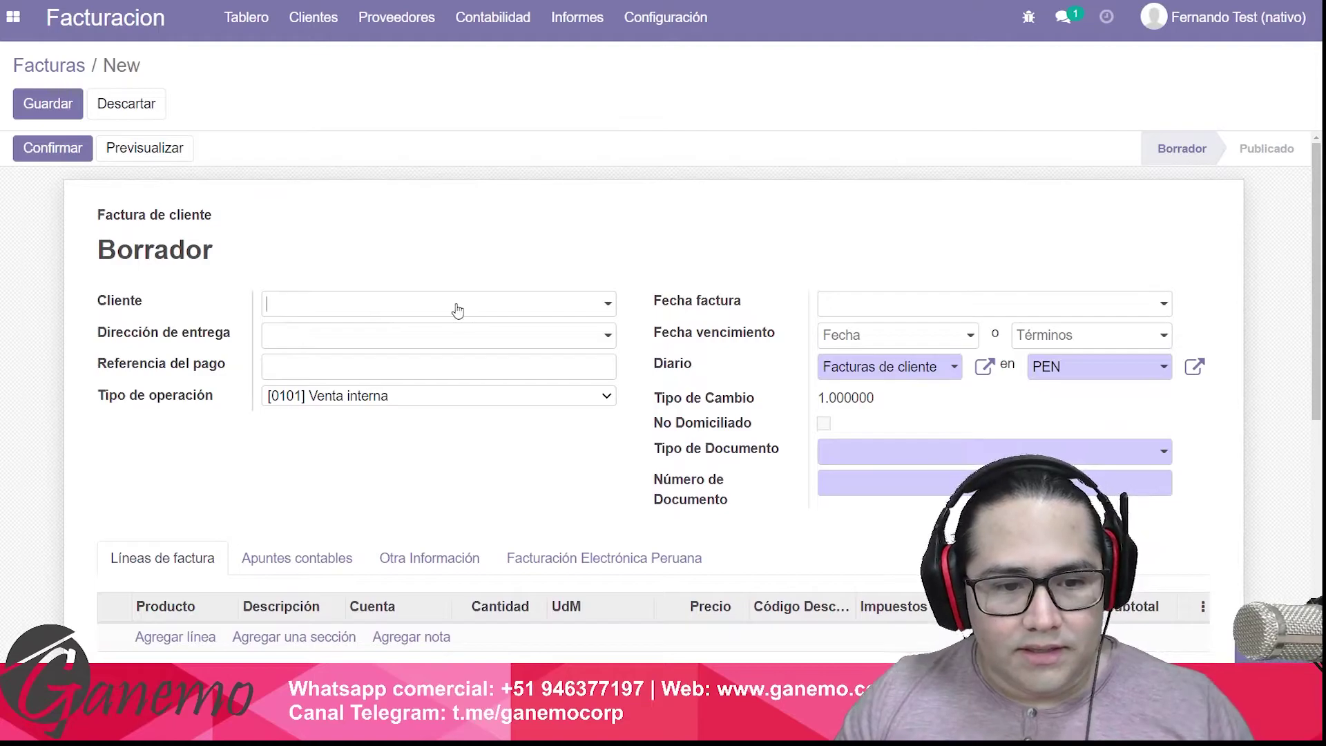
Set the invoice customer to Corporación Santos SAC.
left_click(454, 306)
type("gane")
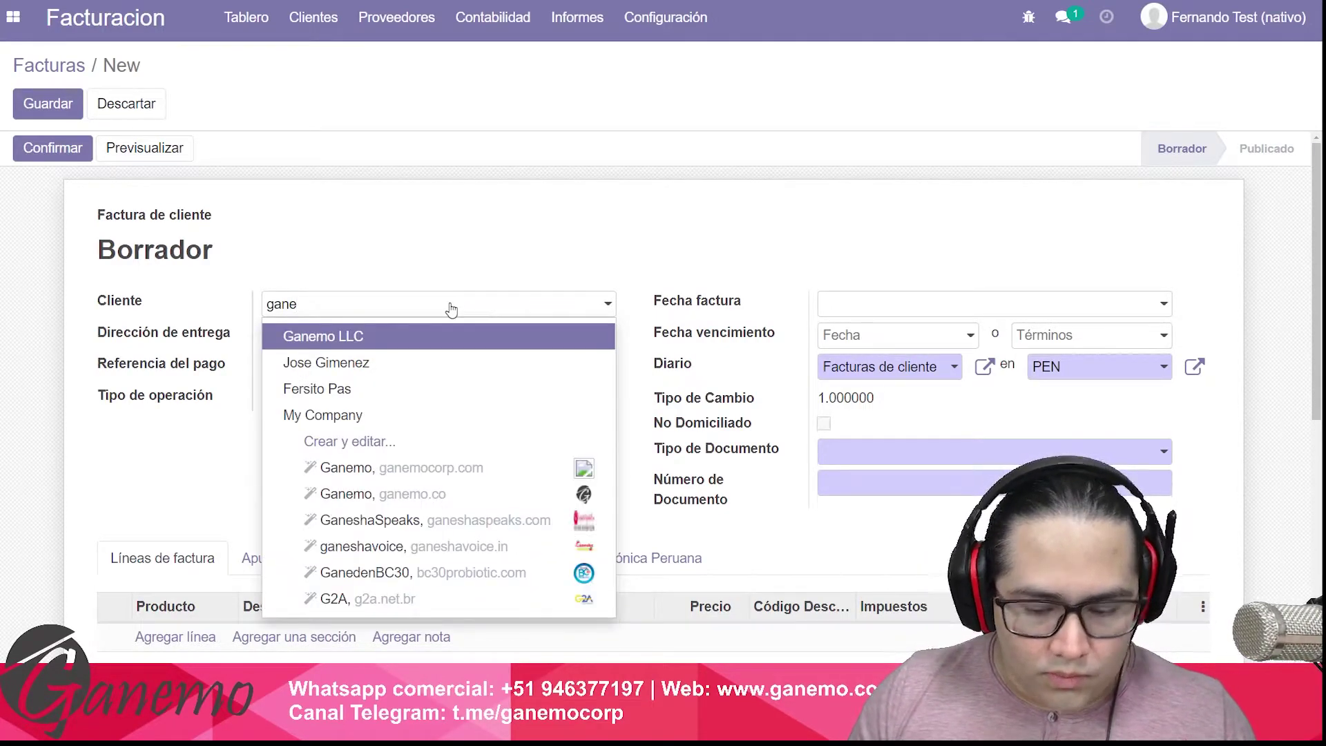
key("ctrl+a")
type("205515830")
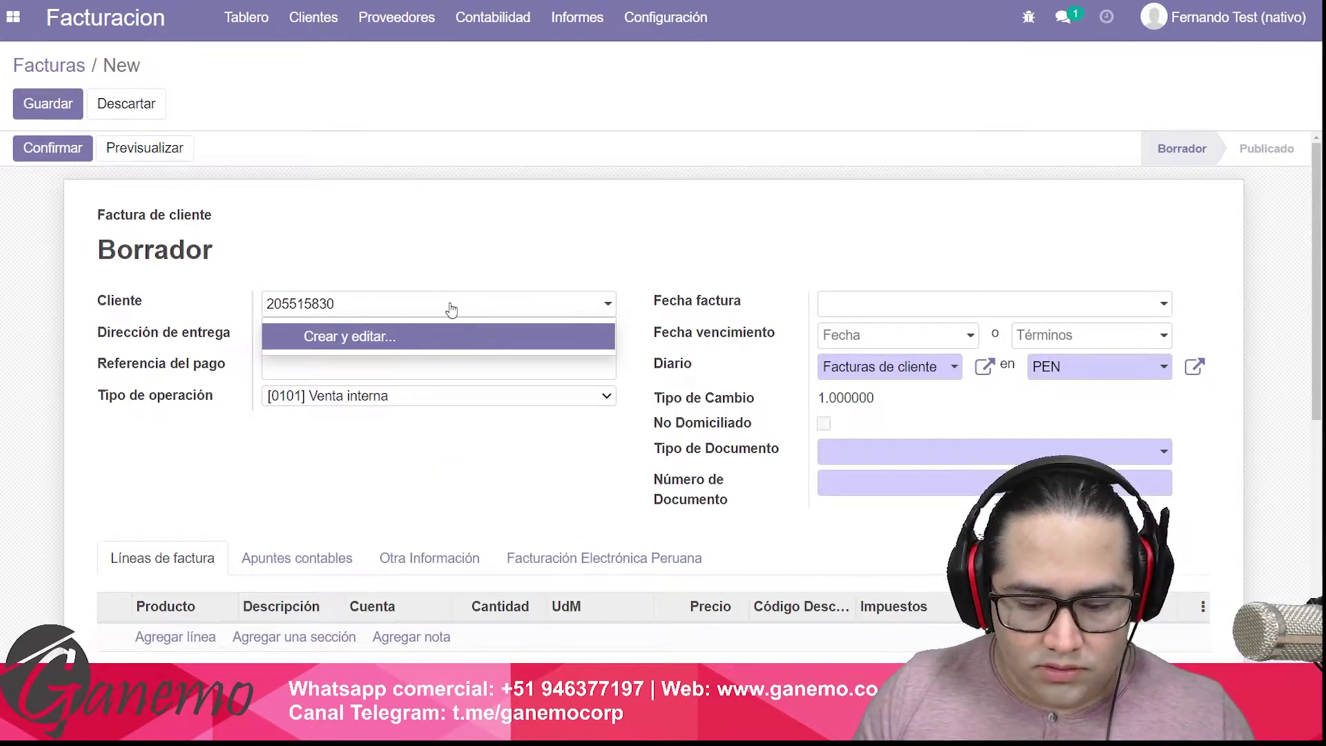
key("ctrl+a")
key("BackSpace")
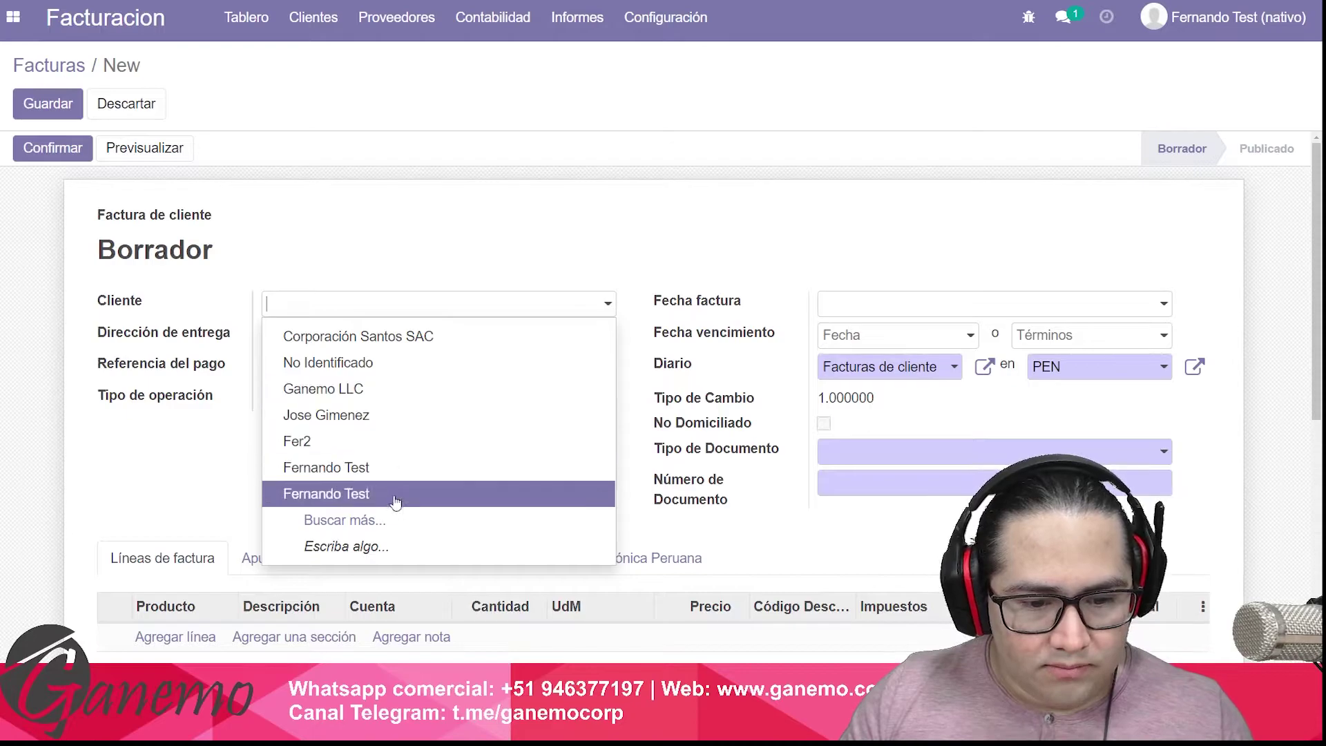
left_click(424, 338)
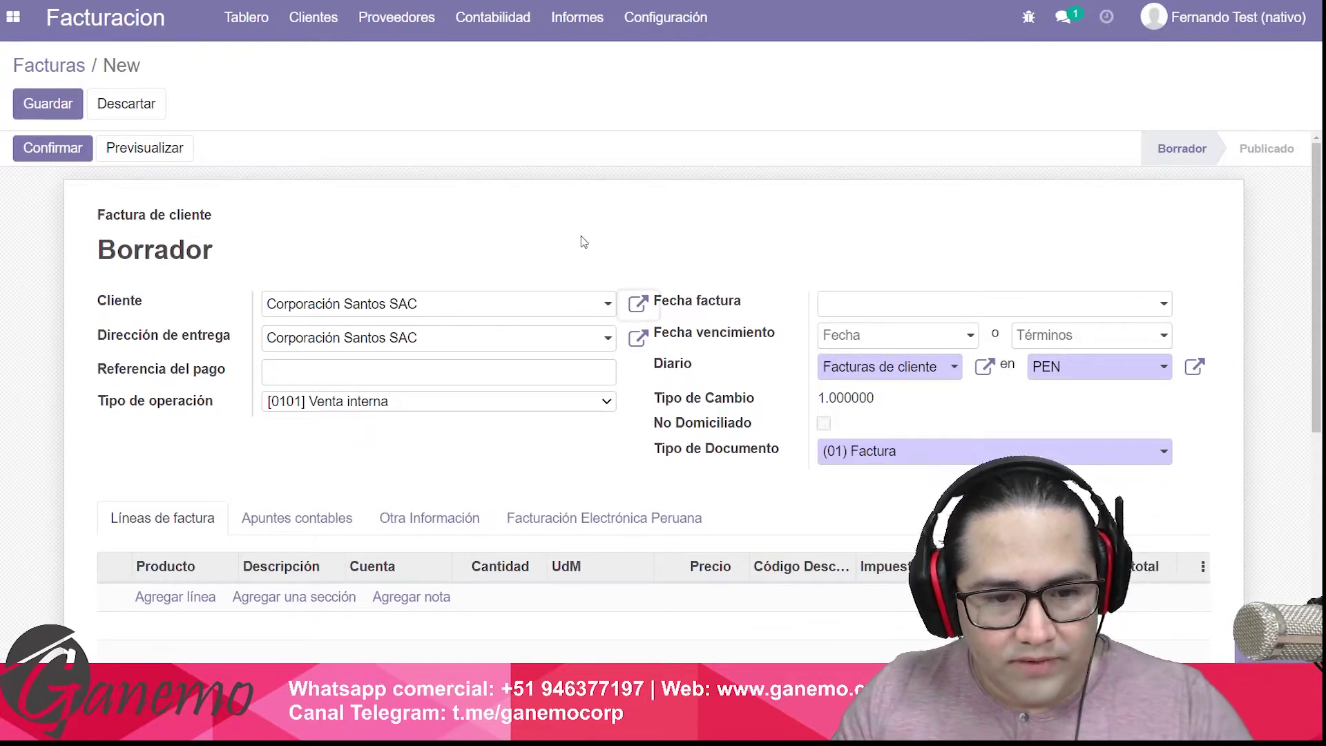
scroll(579, 269, "down", 4)
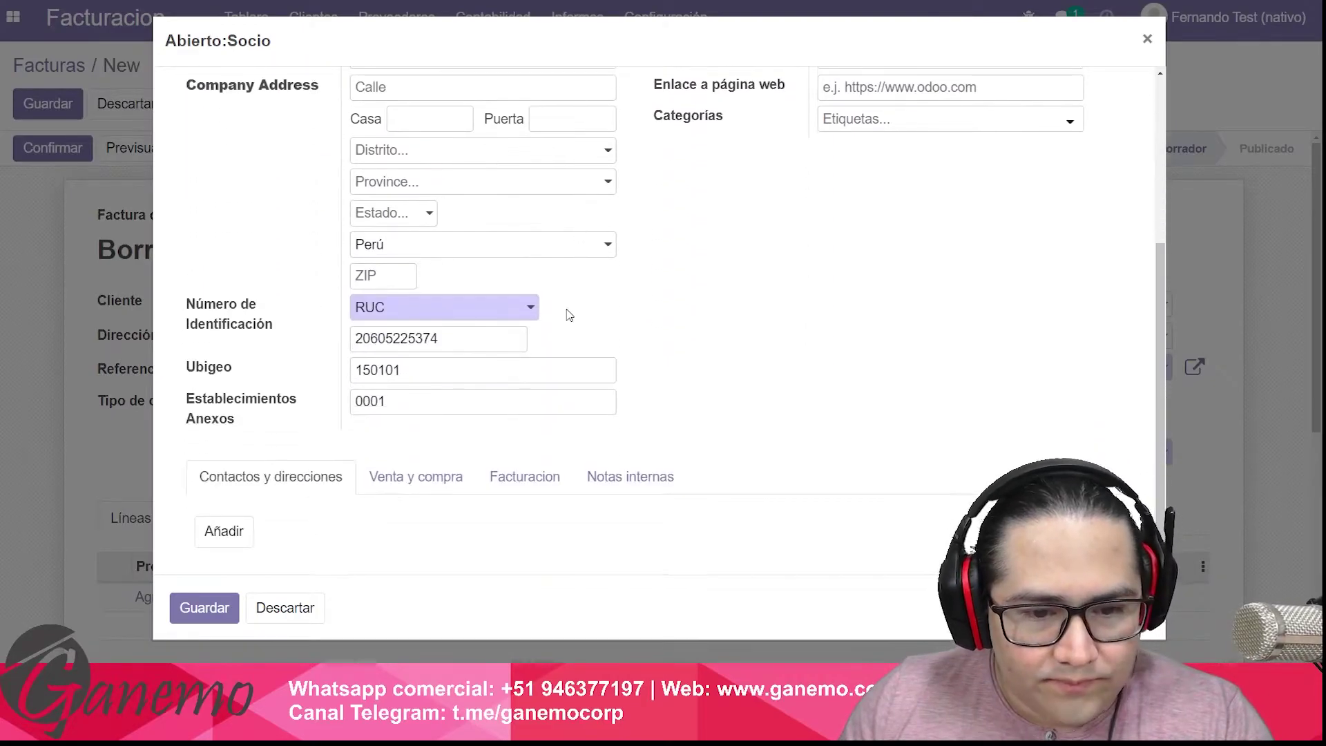
left_click(304, 612)
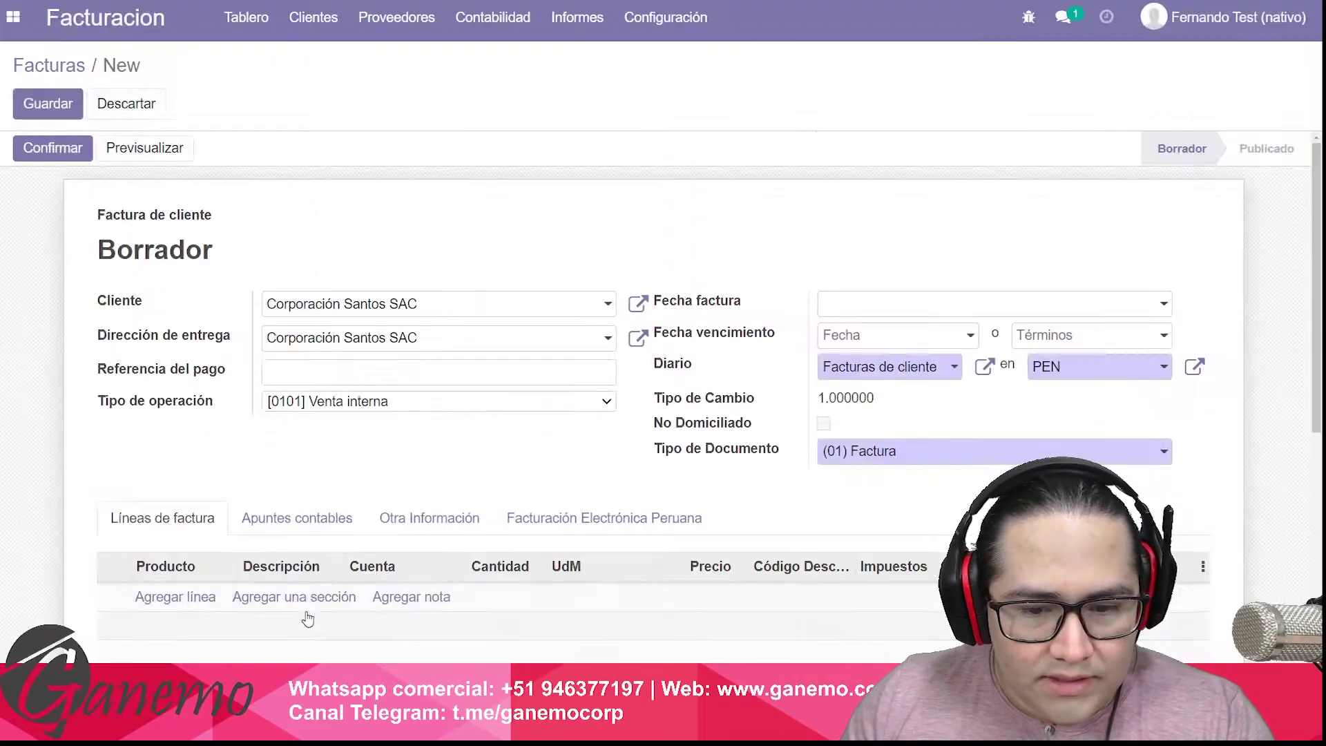
scroll(553, 477, "down", 2)
Put the invoice on the Factura de Venta journal with document number FV1-00000001.
left_click(906, 240)
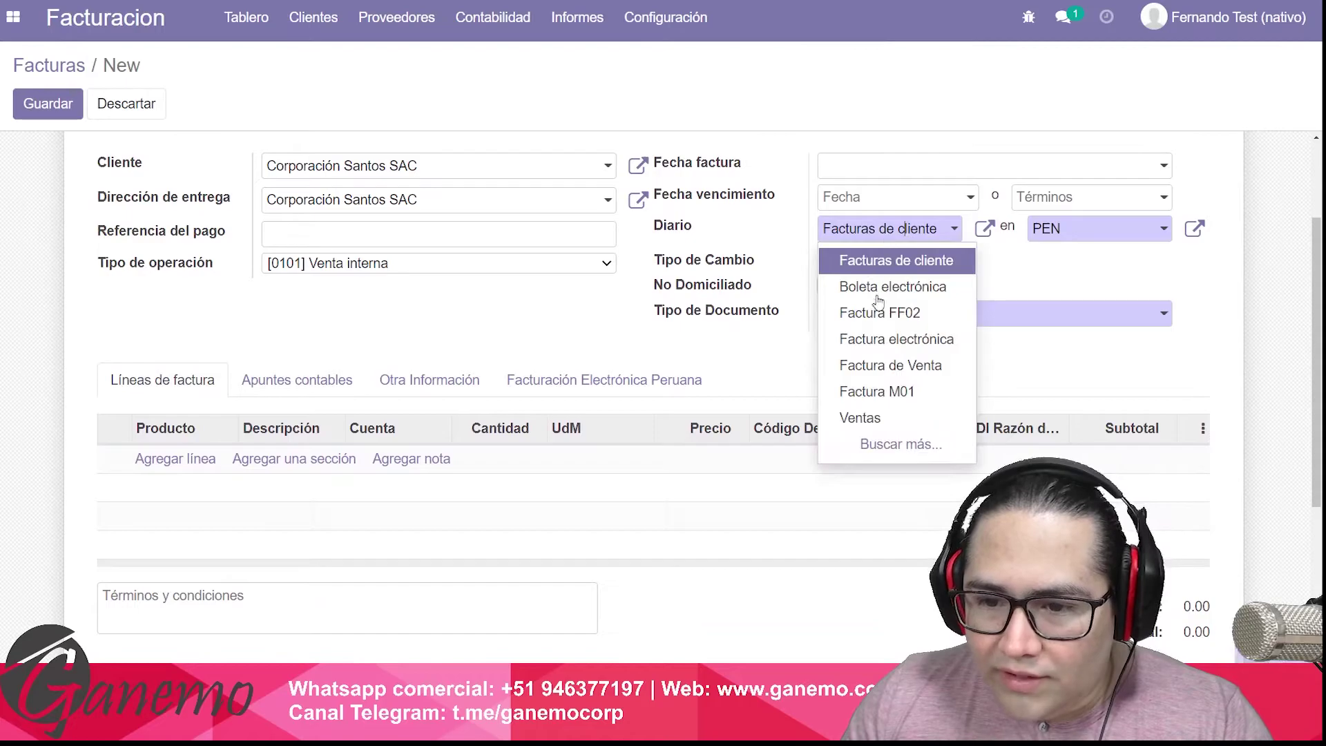
left_click(880, 367)
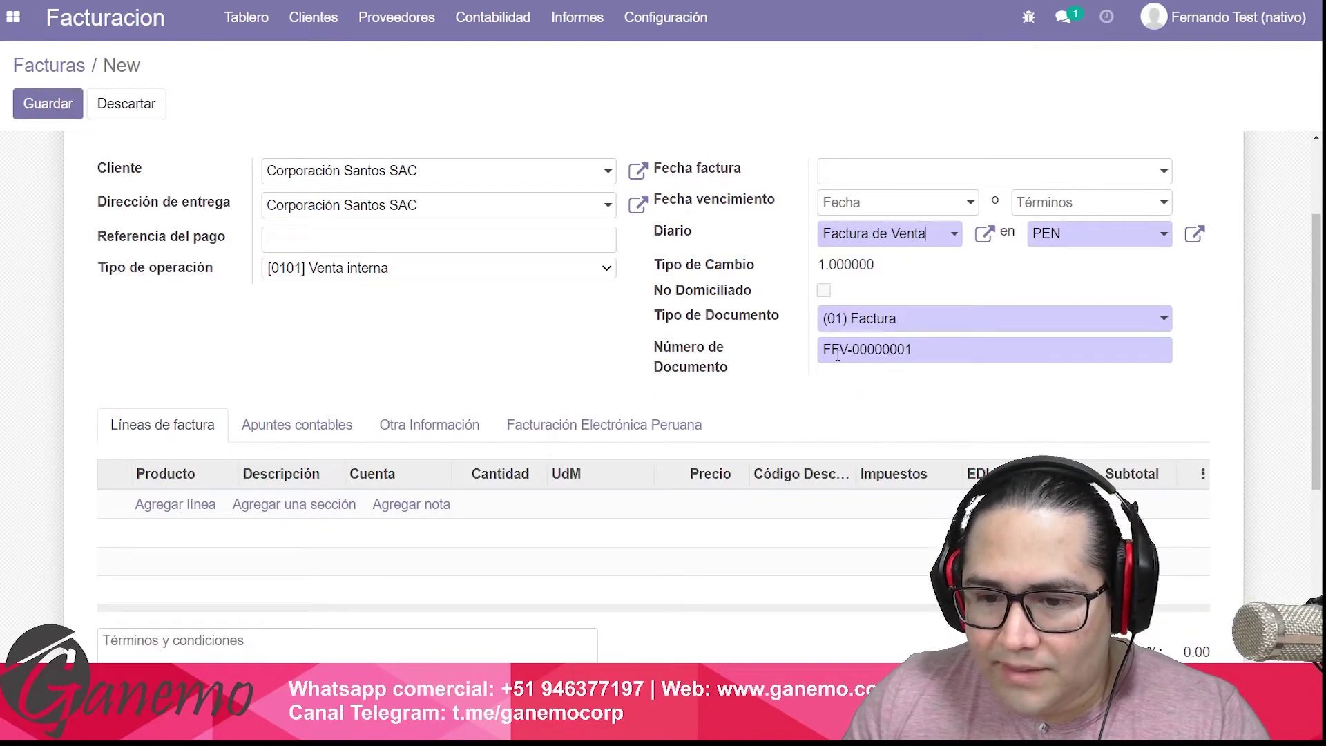
left_click_drag(831, 350, 838, 351)
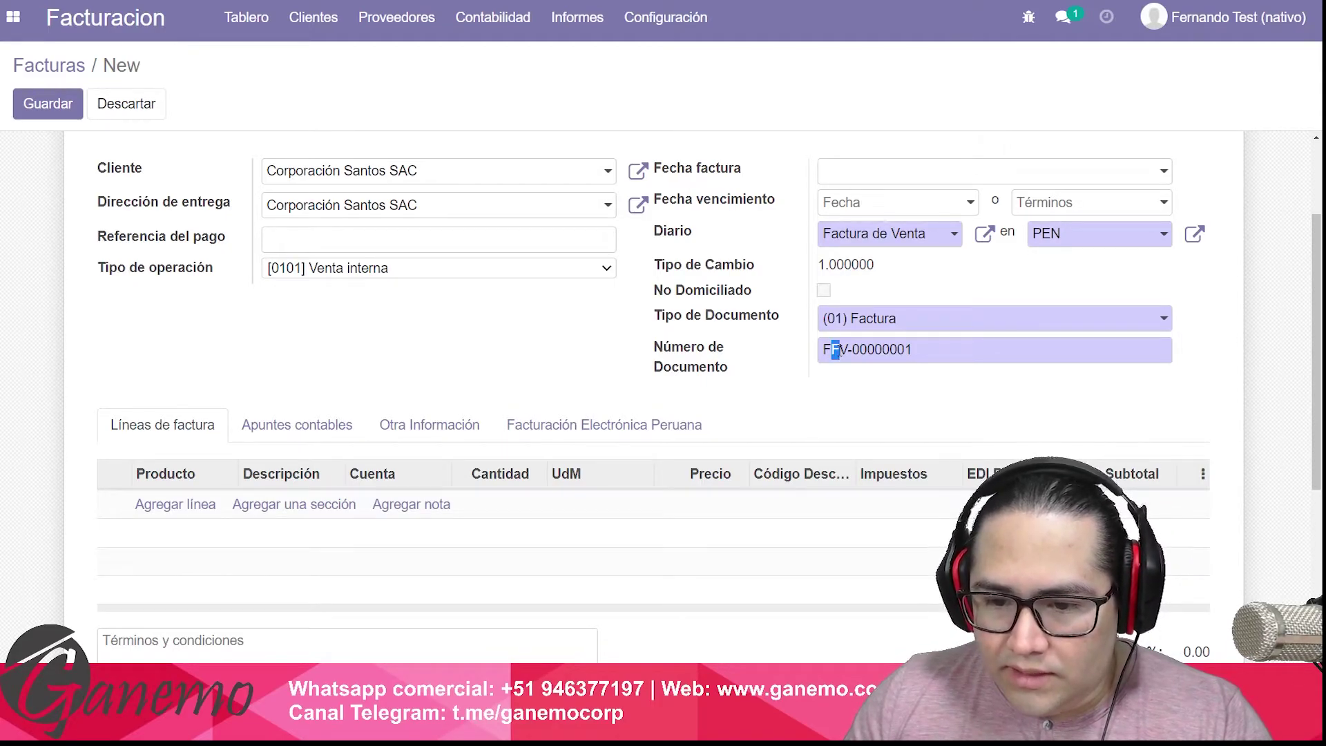
double_click(826, 350)
left_click(836, 350)
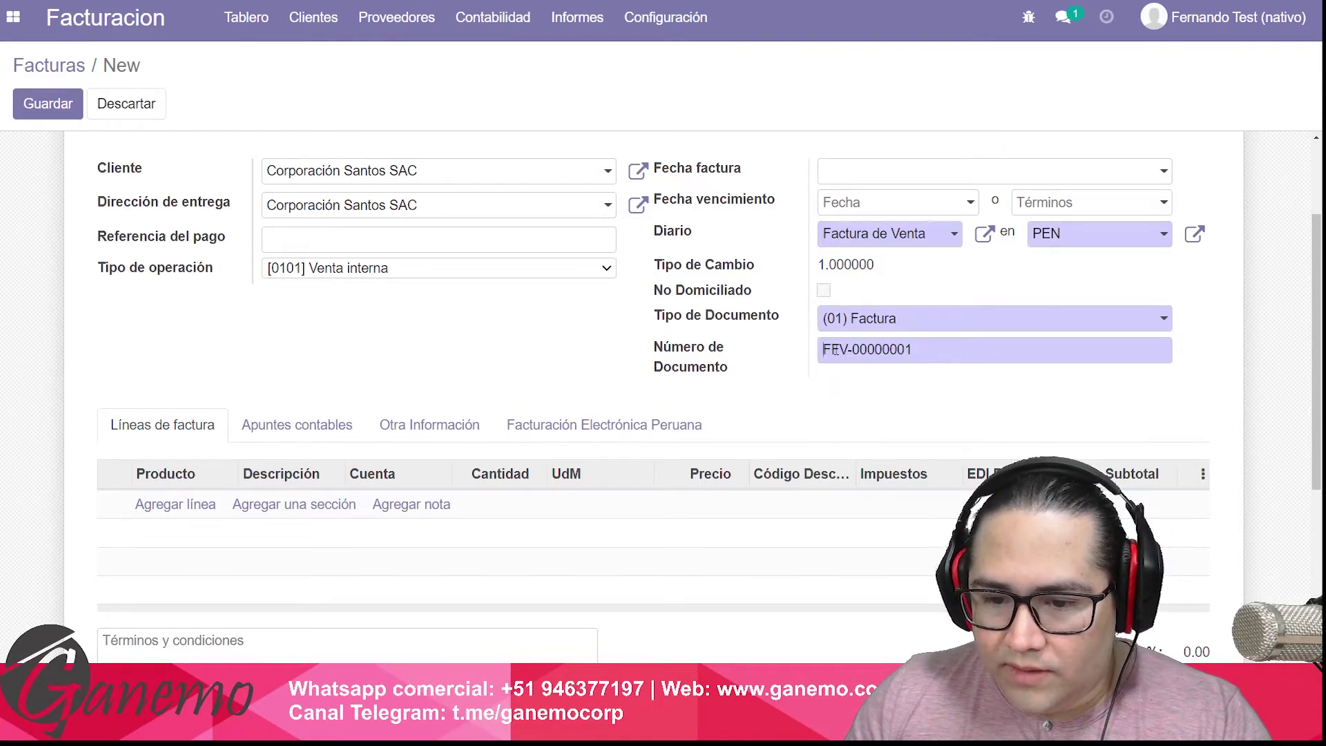
key("BackSpace")
key("Right")
type("1")
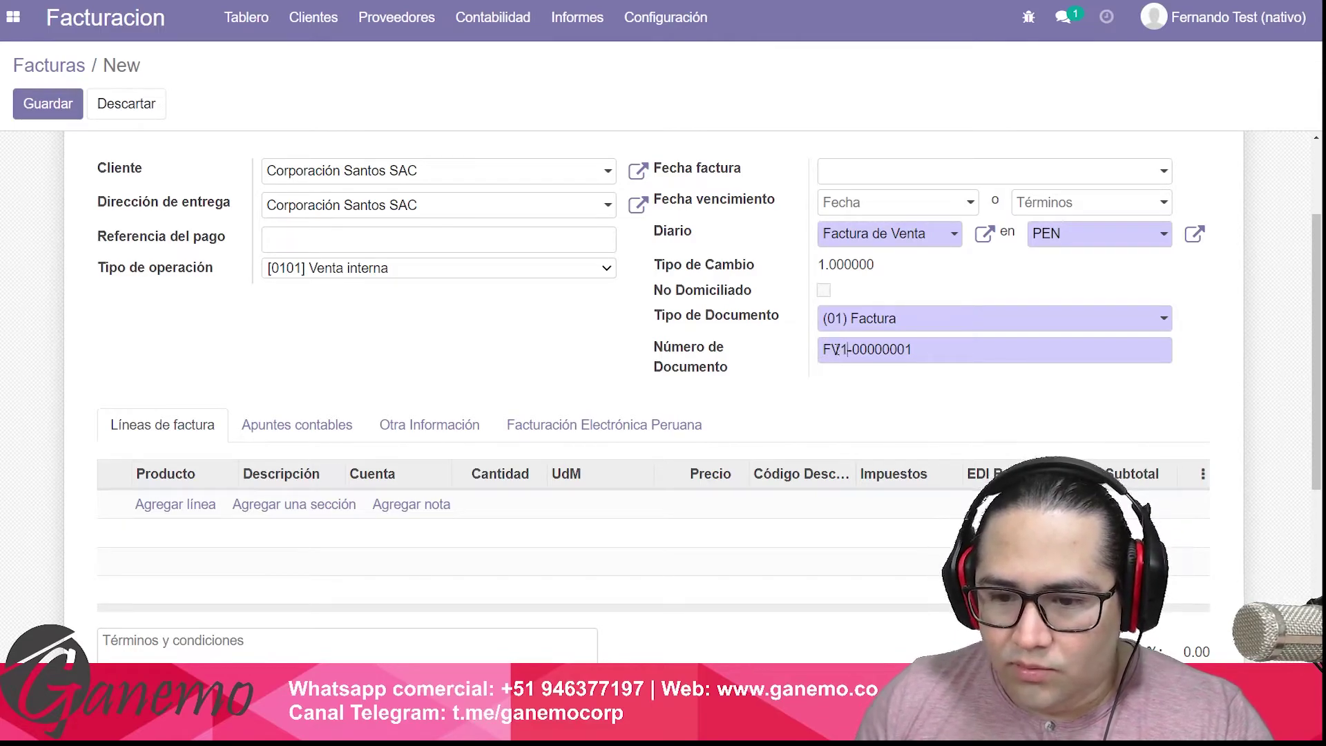
double_click(834, 351)
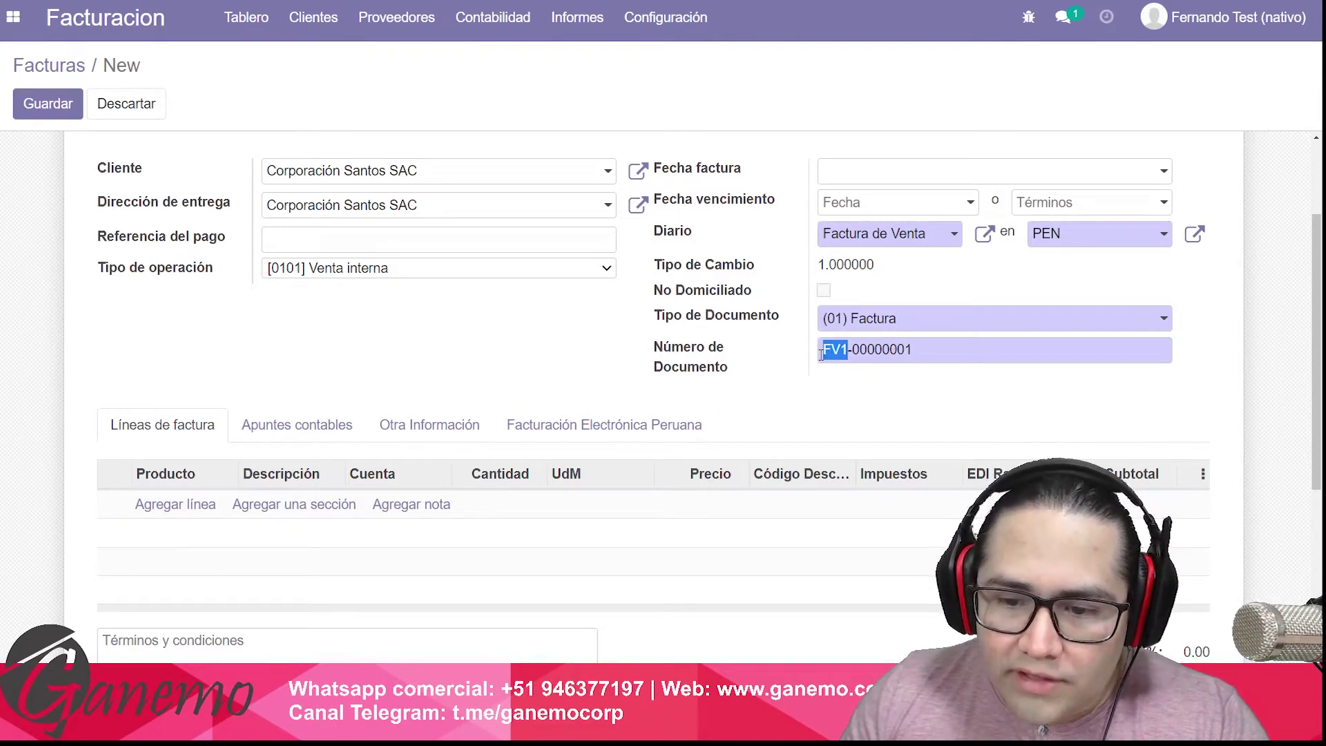
left_click(655, 375)
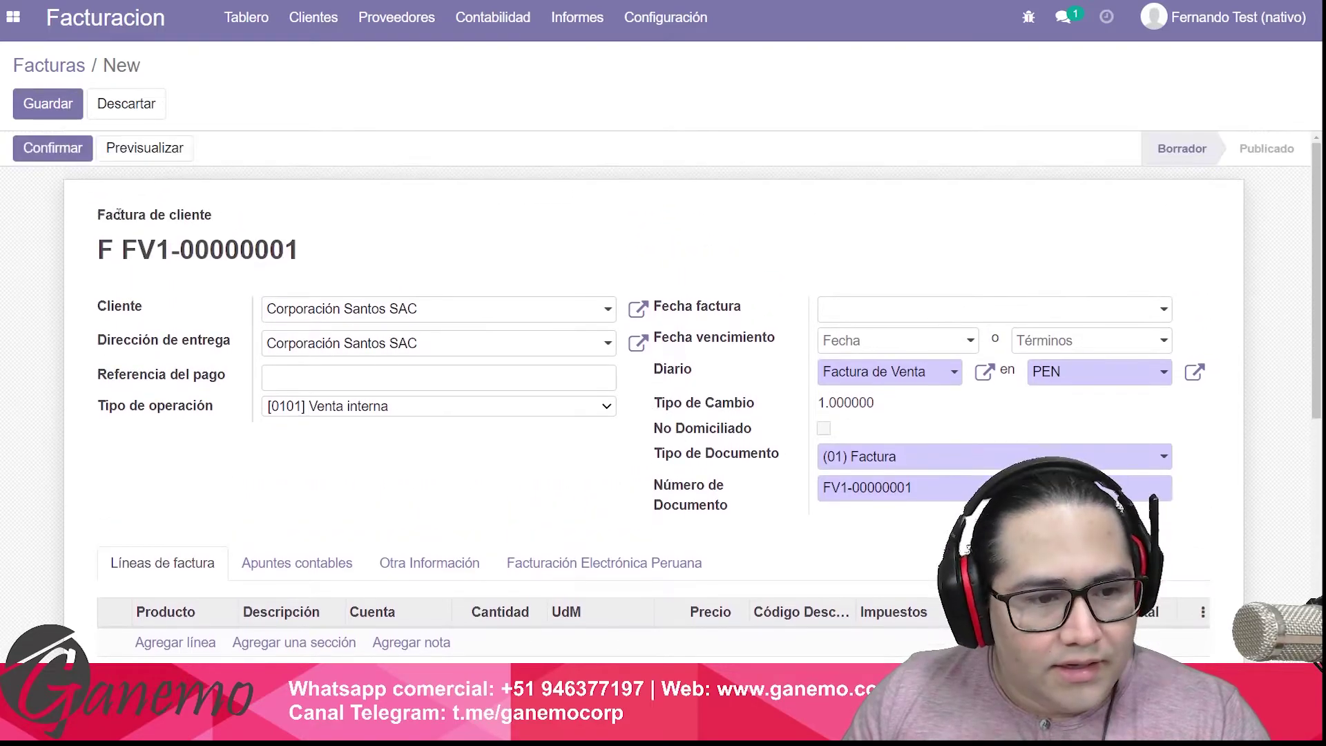
Add an invoice line for Zapatillas Flight Adedos Negras at 450.00.
double_click(104, 251)
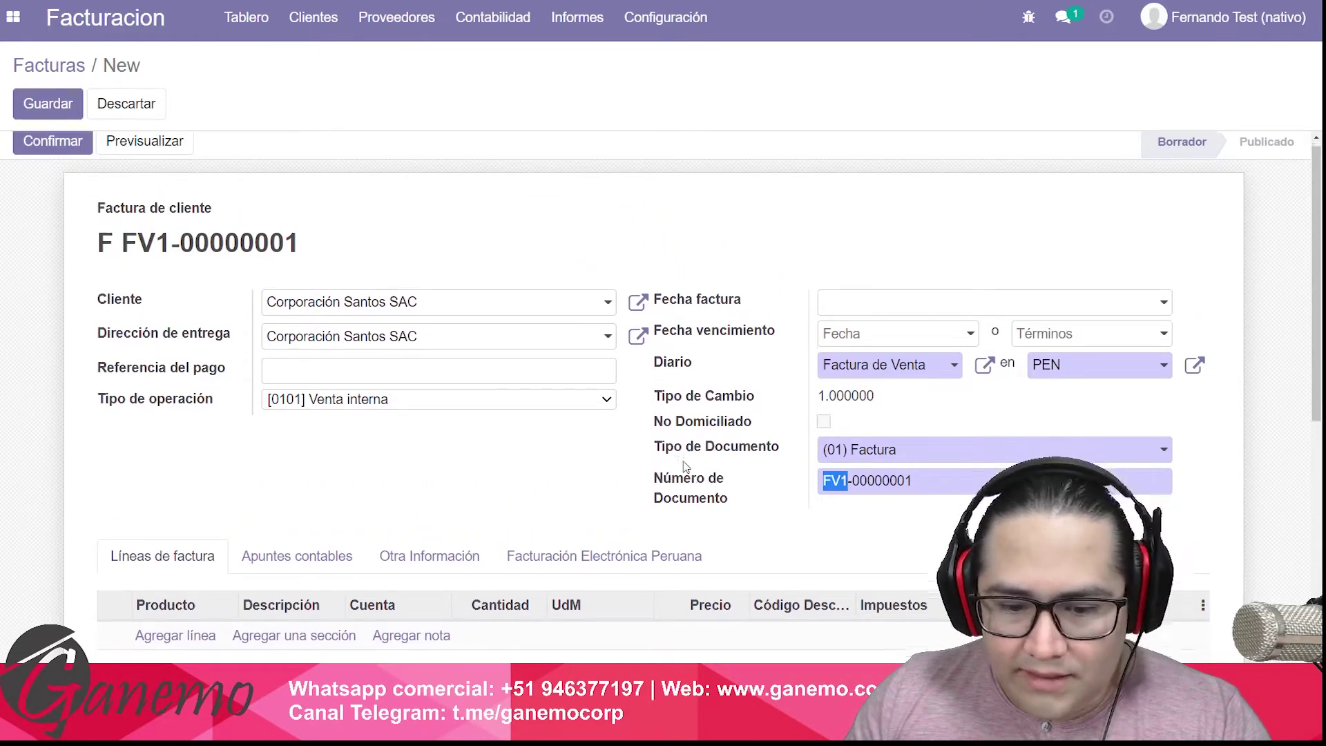
scroll(161, 509, "down", 2)
left_click(161, 509)
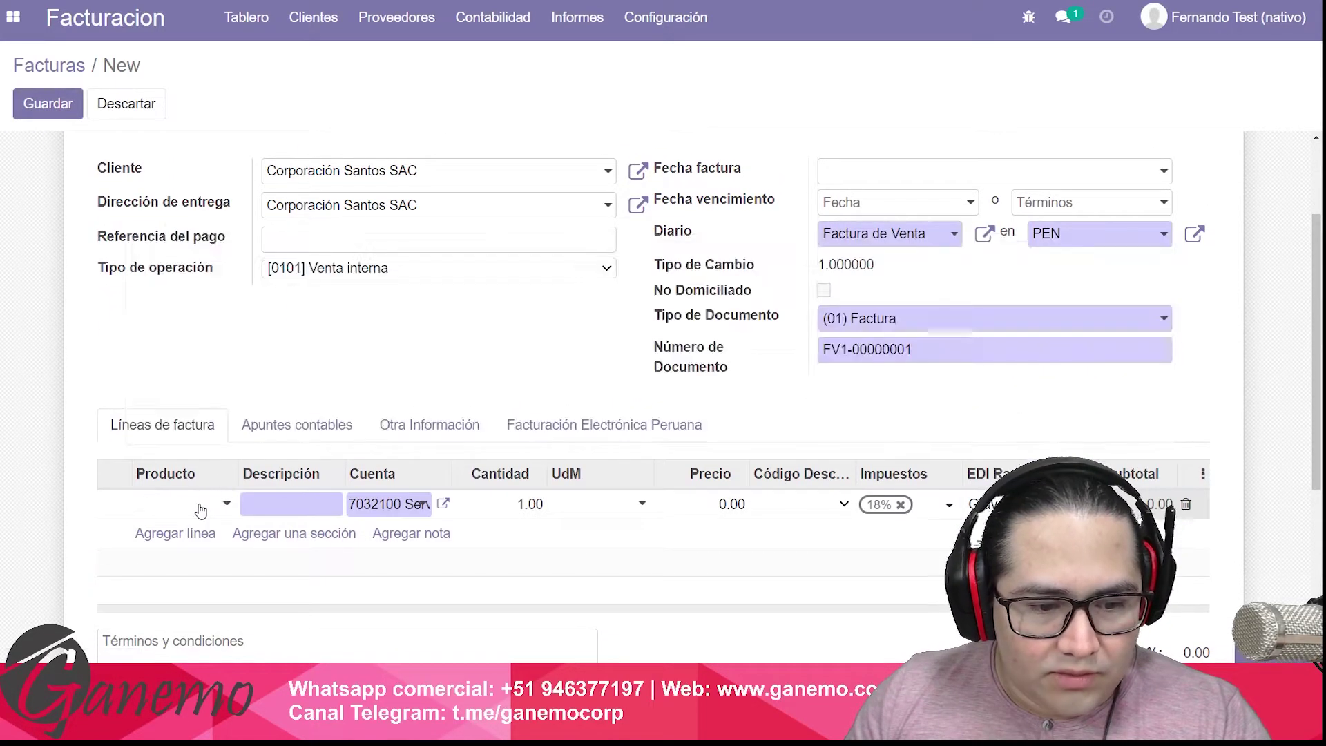
left_click(201, 507)
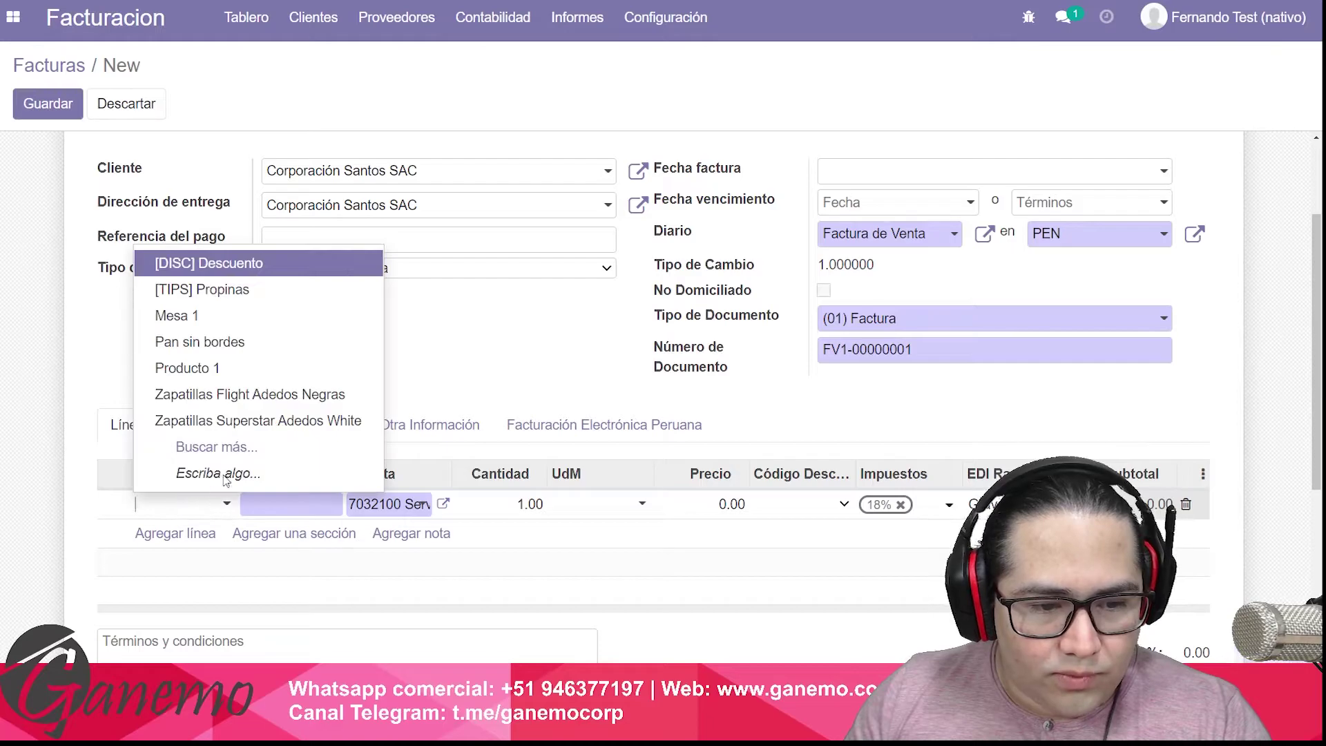
left_click(288, 403)
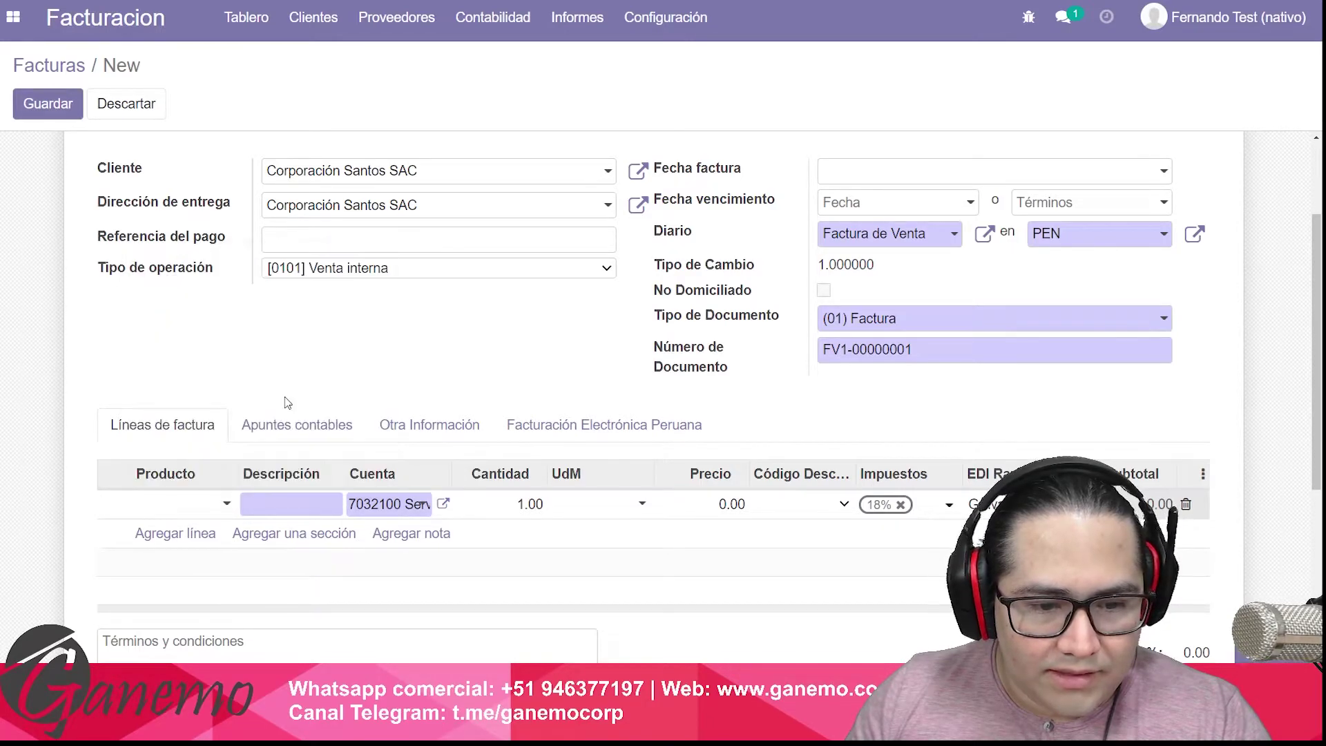
left_click(558, 361)
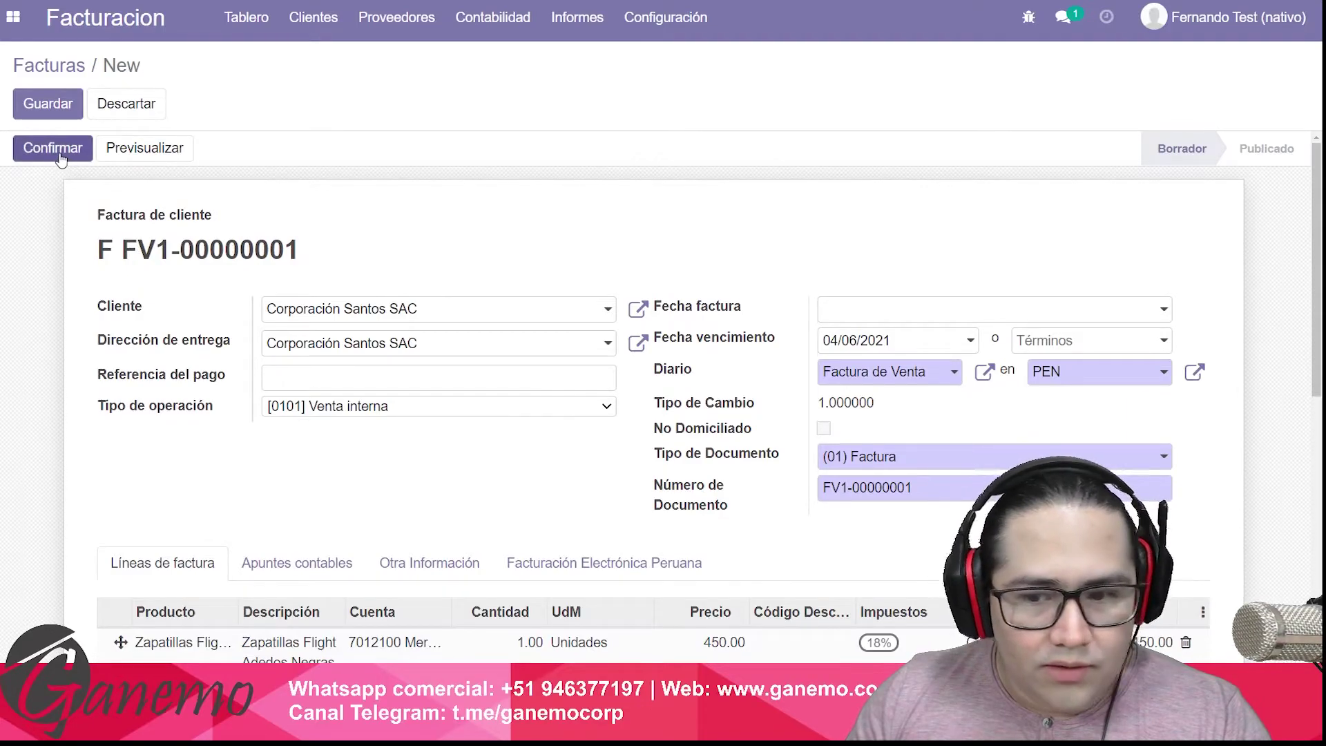
Post invoice F FV1-00000001 and review its lines and S/ 531.00 total.
left_click(61, 158)
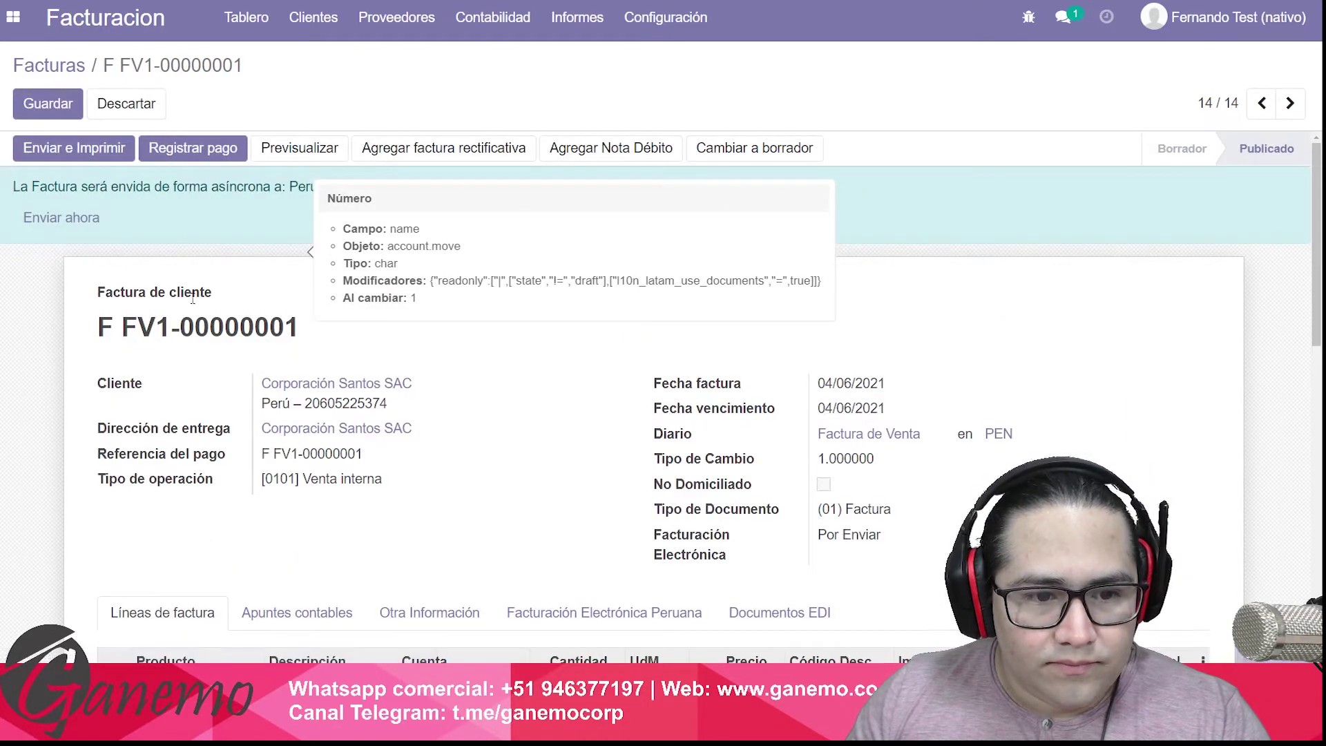
scroll(601, 359, "down", 3)
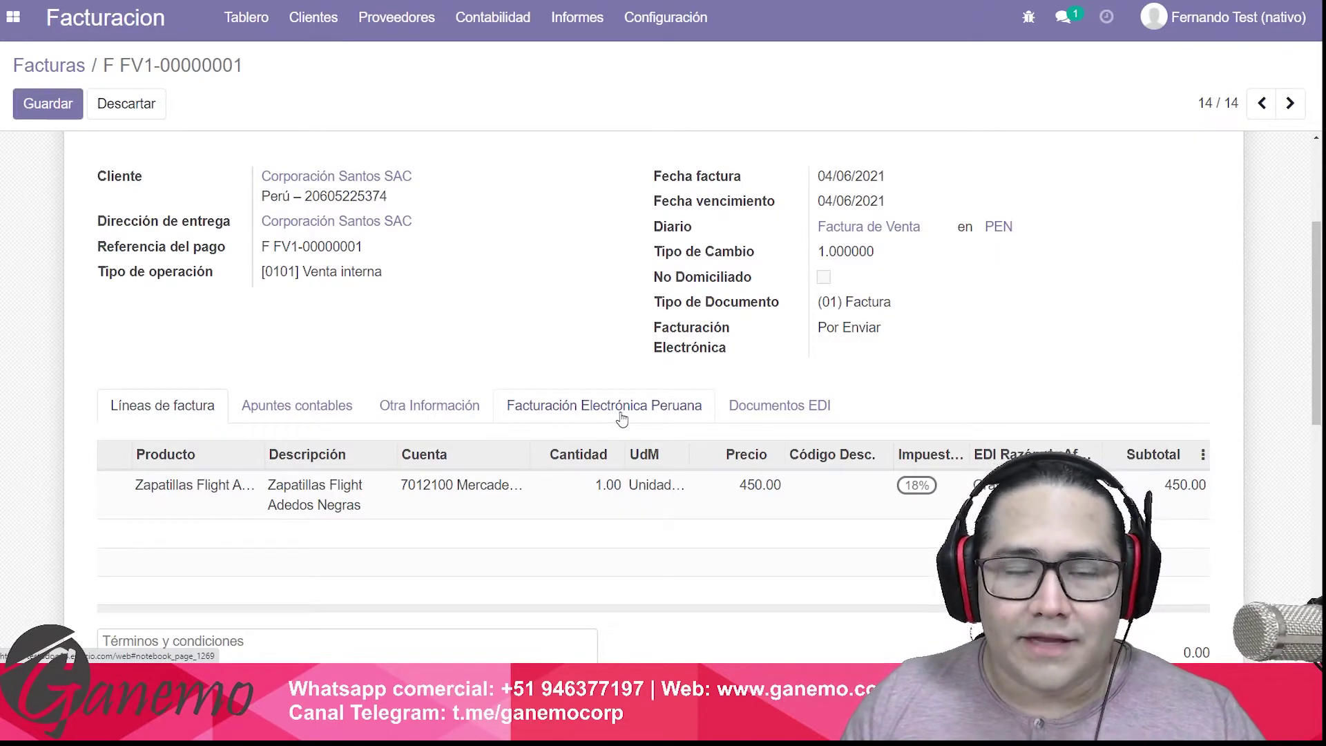
scroll(900, 408, "down", 4)
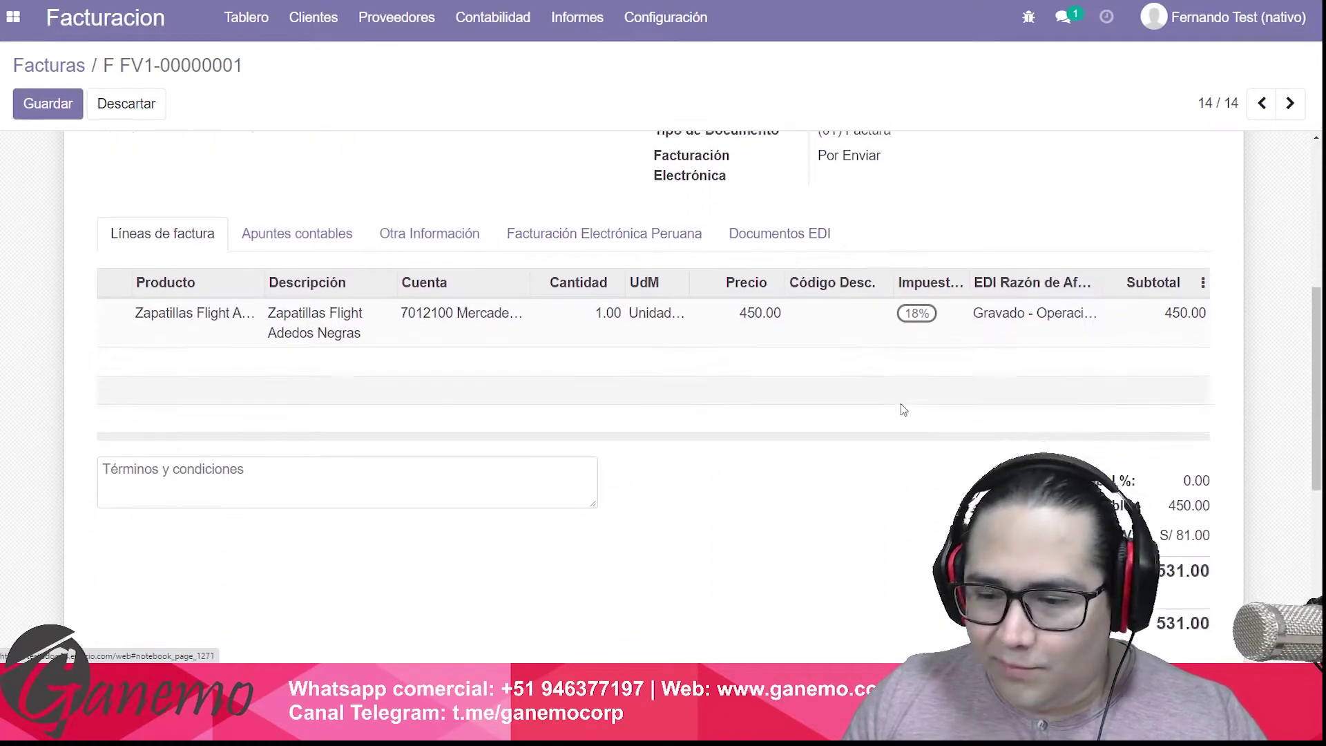
scroll(912, 482, "up", 2)
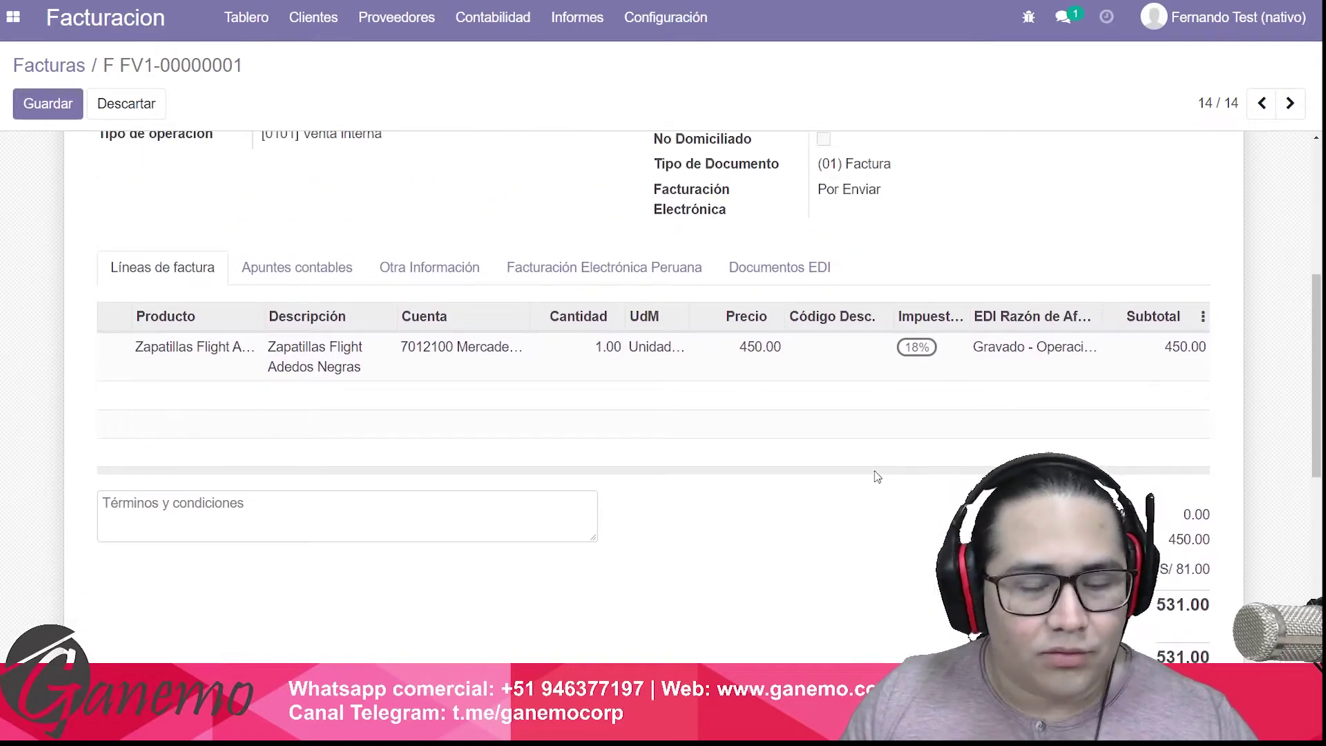
scroll(881, 478, "up", 5)
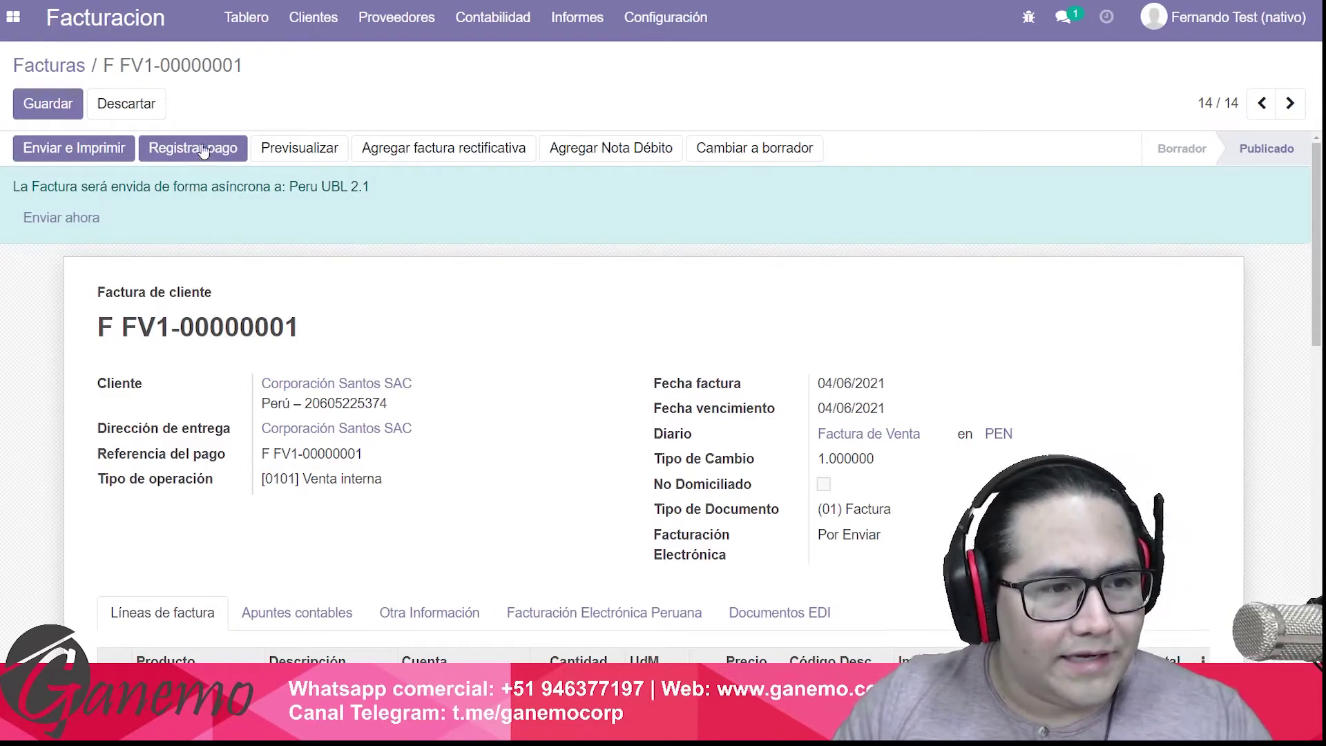
left_click(15, 21)
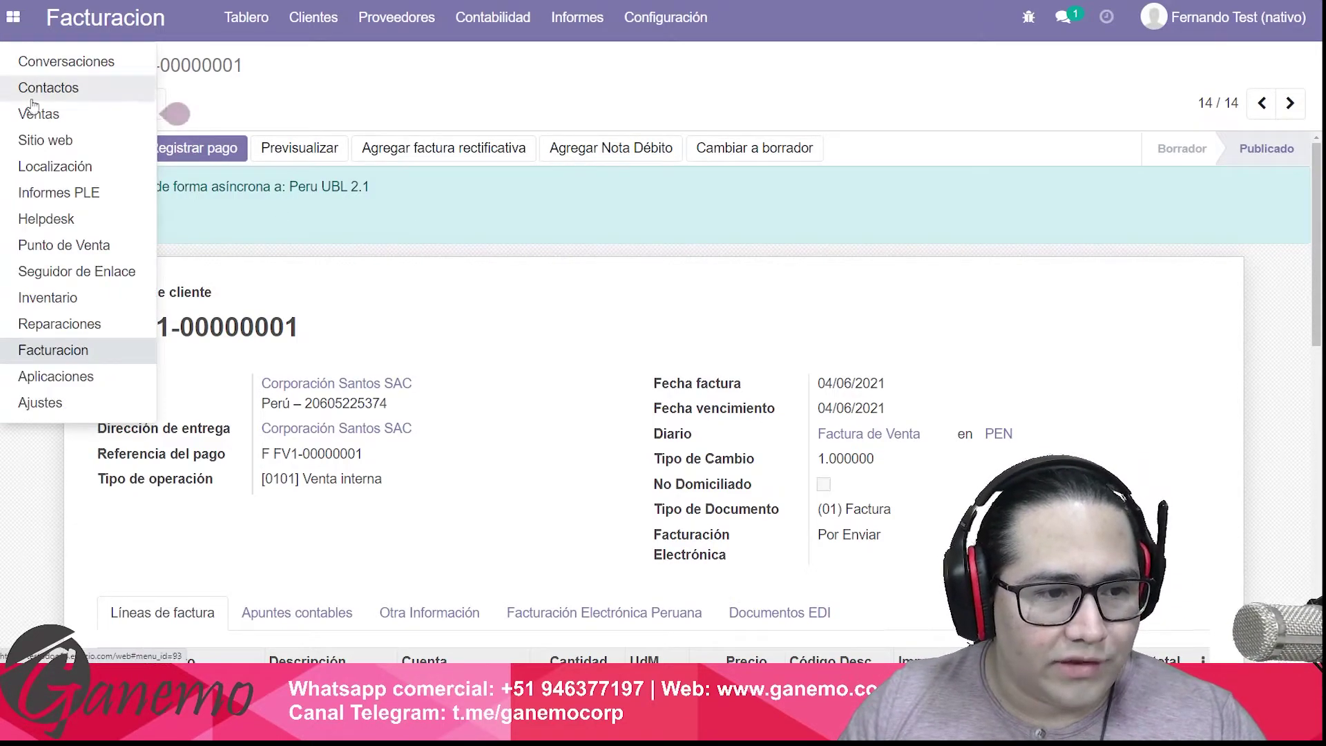
Create a PLE Ventas report for 01/06/2021–04/06/2021 with Empresa o Entidad Operativa status.
left_click(207, 266)
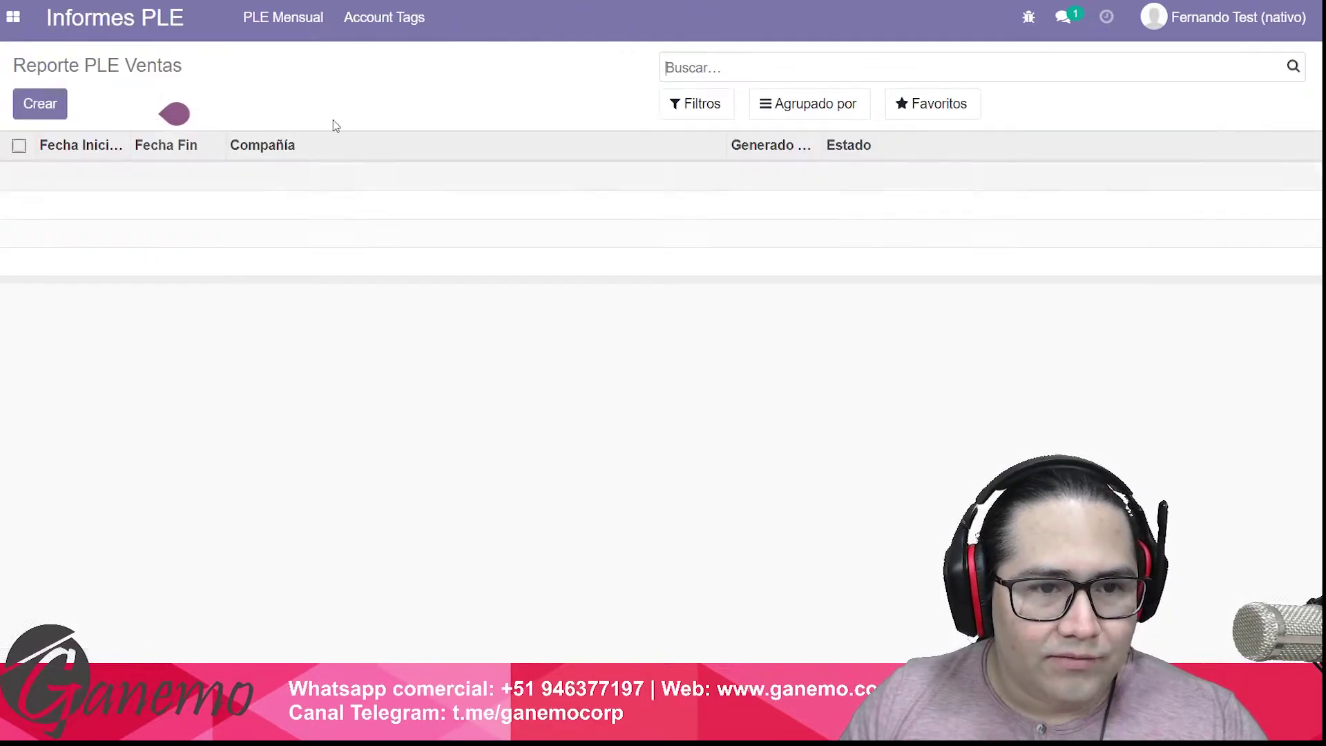
left_click(49, 117)
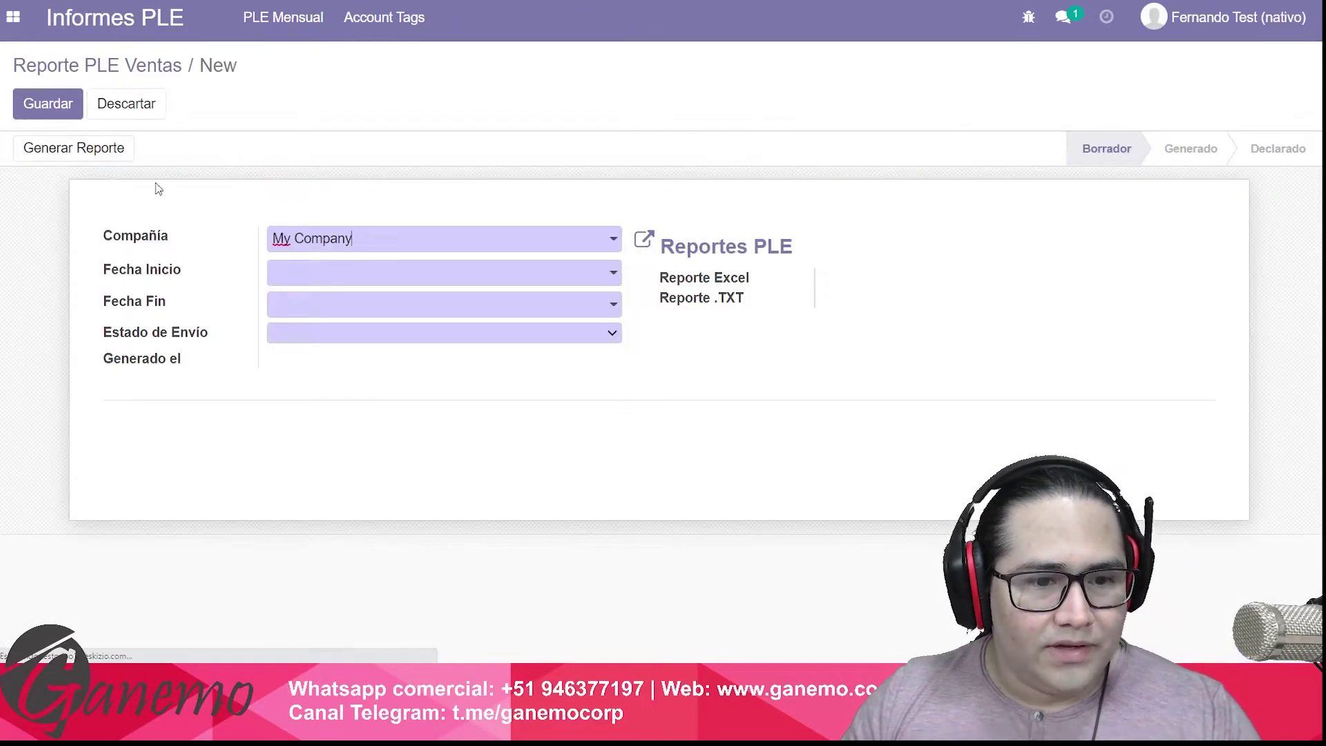
left_click(296, 274)
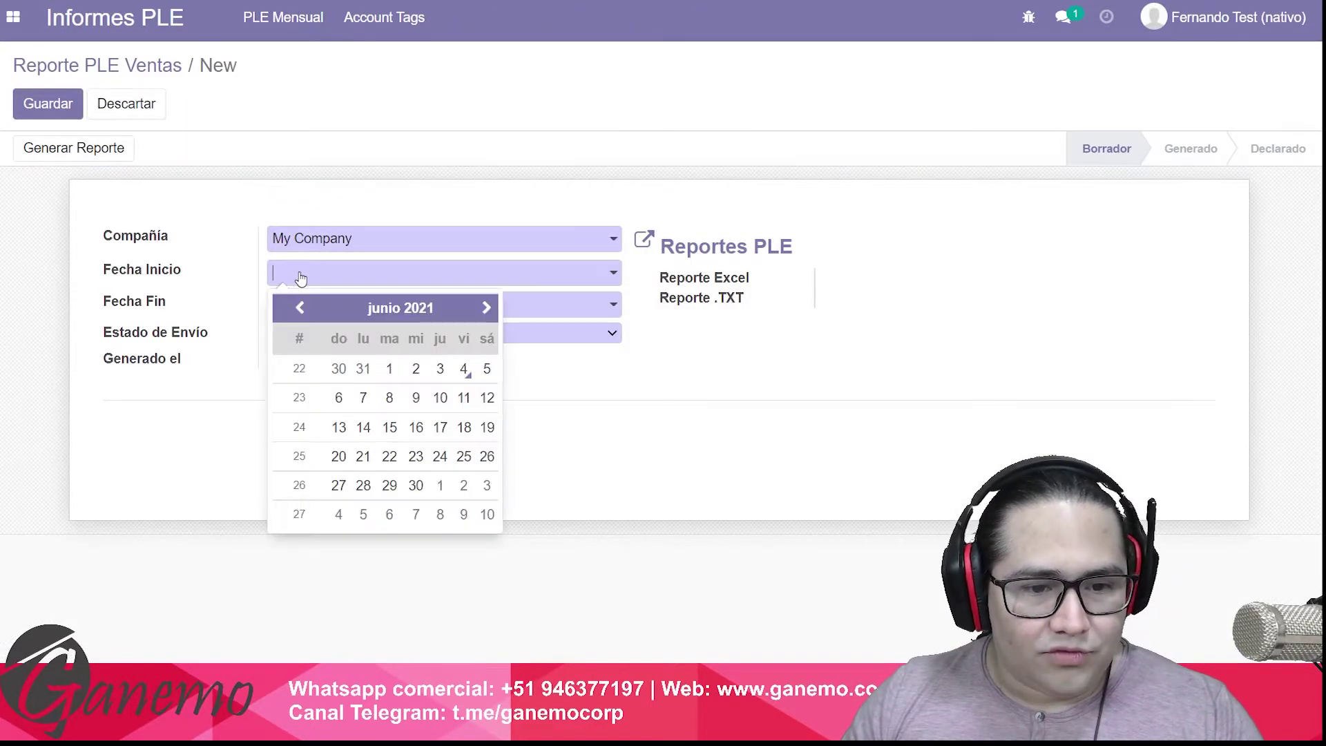
left_click(396, 371)
left_click(423, 306)
left_click(466, 402)
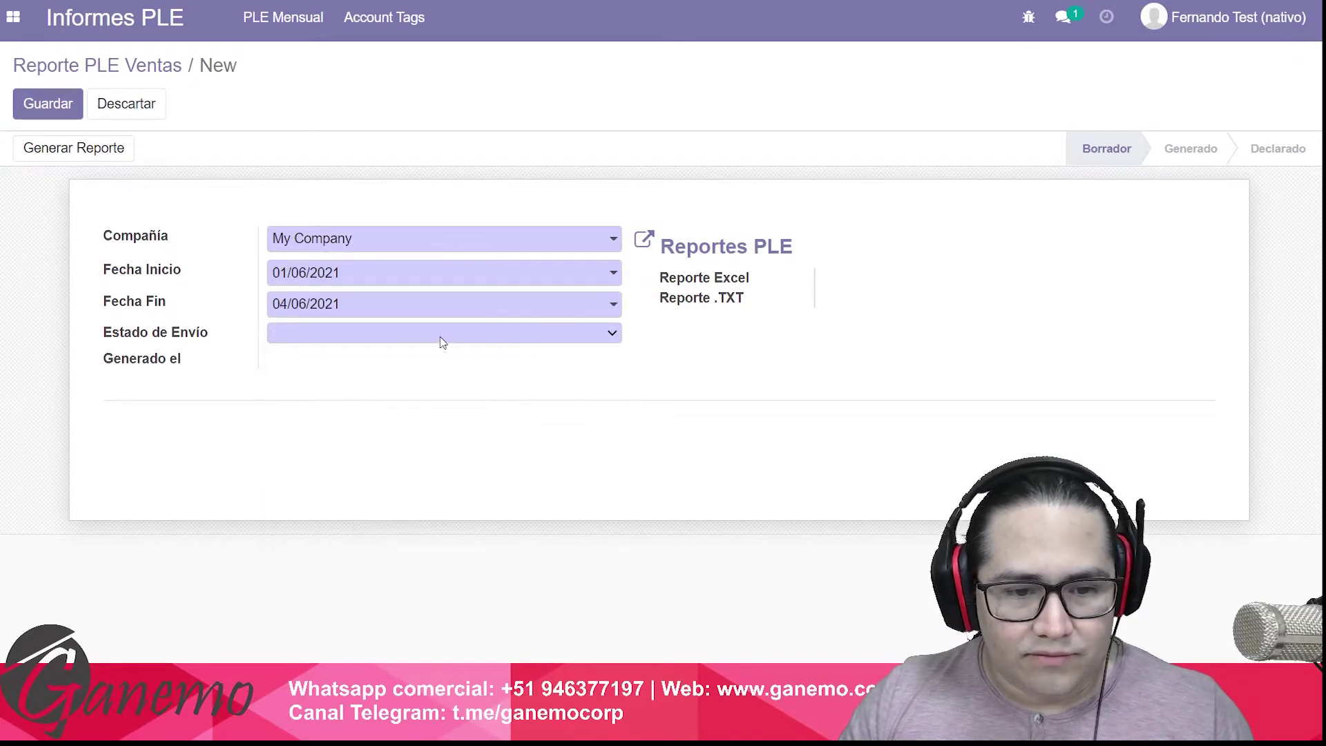
left_click(441, 341)
left_click(360, 370)
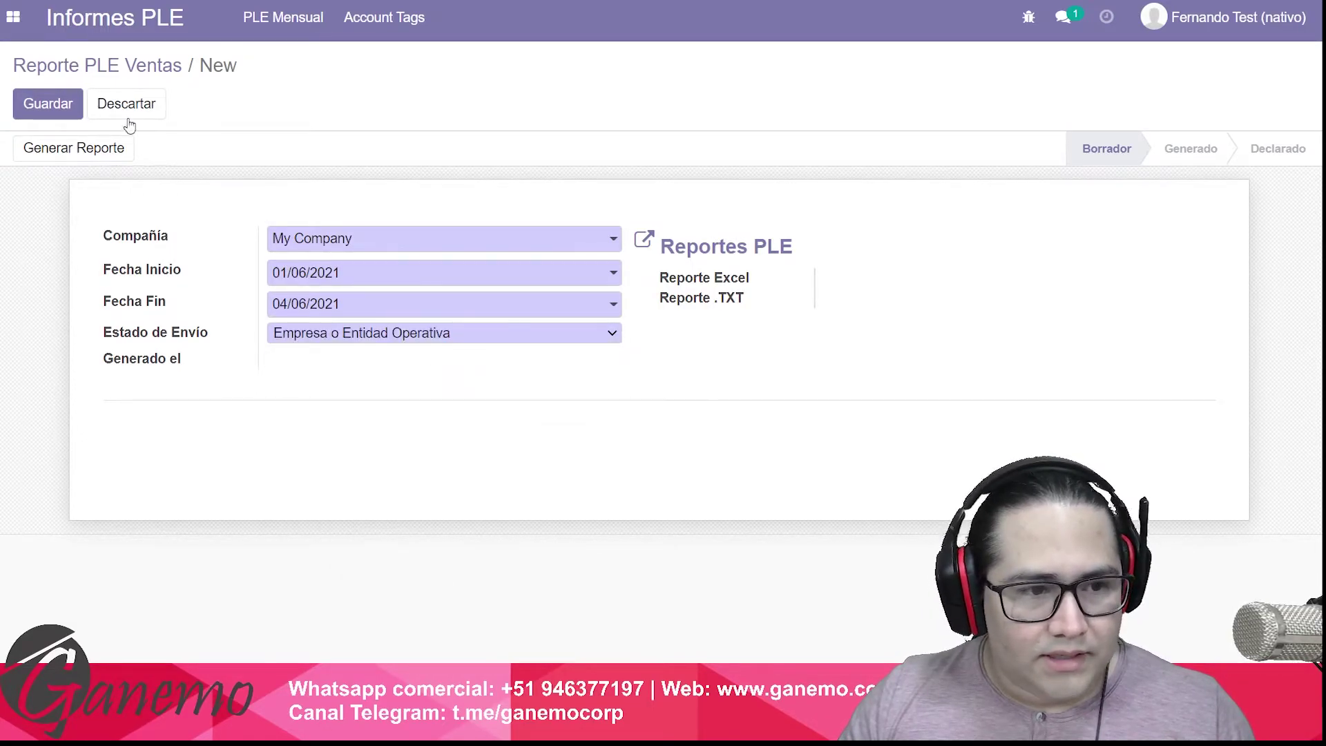
Generate the report files and download the Excel version.
left_click(55, 148)
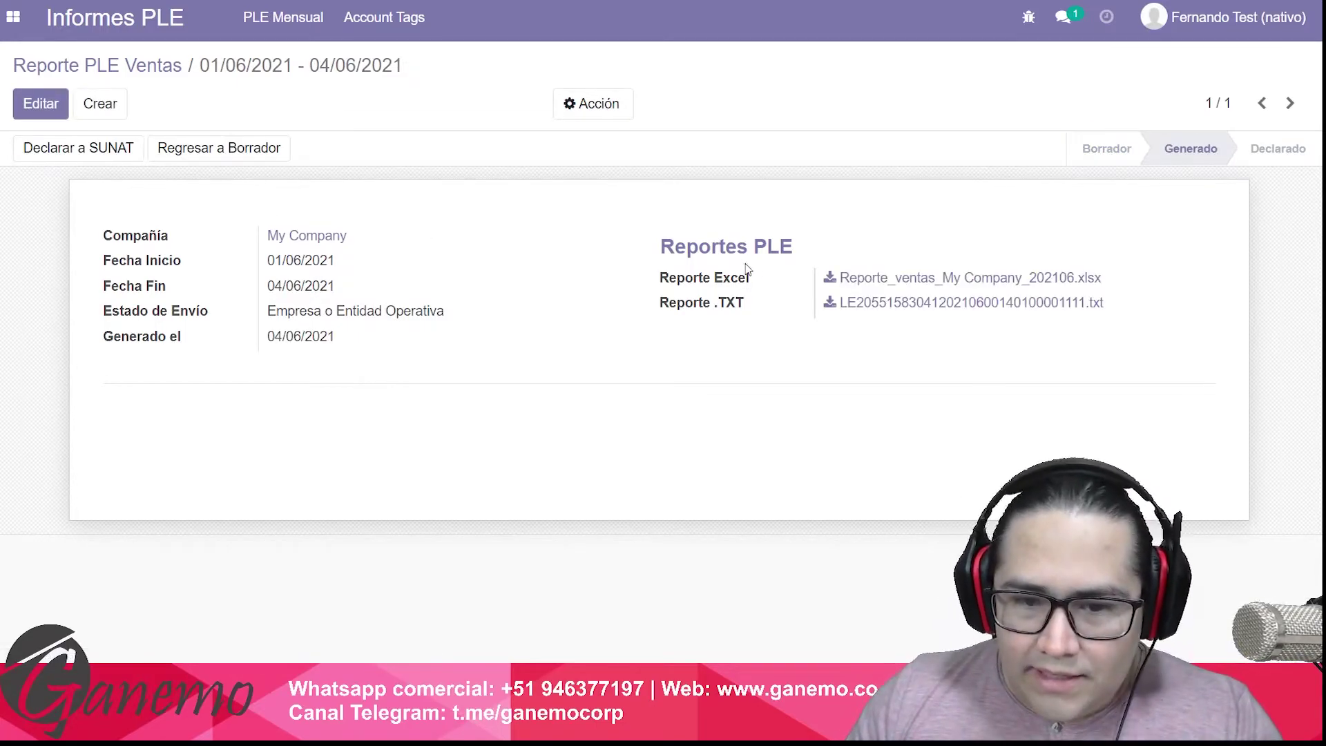
left_click_drag(608, 249, 773, 331)
left_click(734, 350)
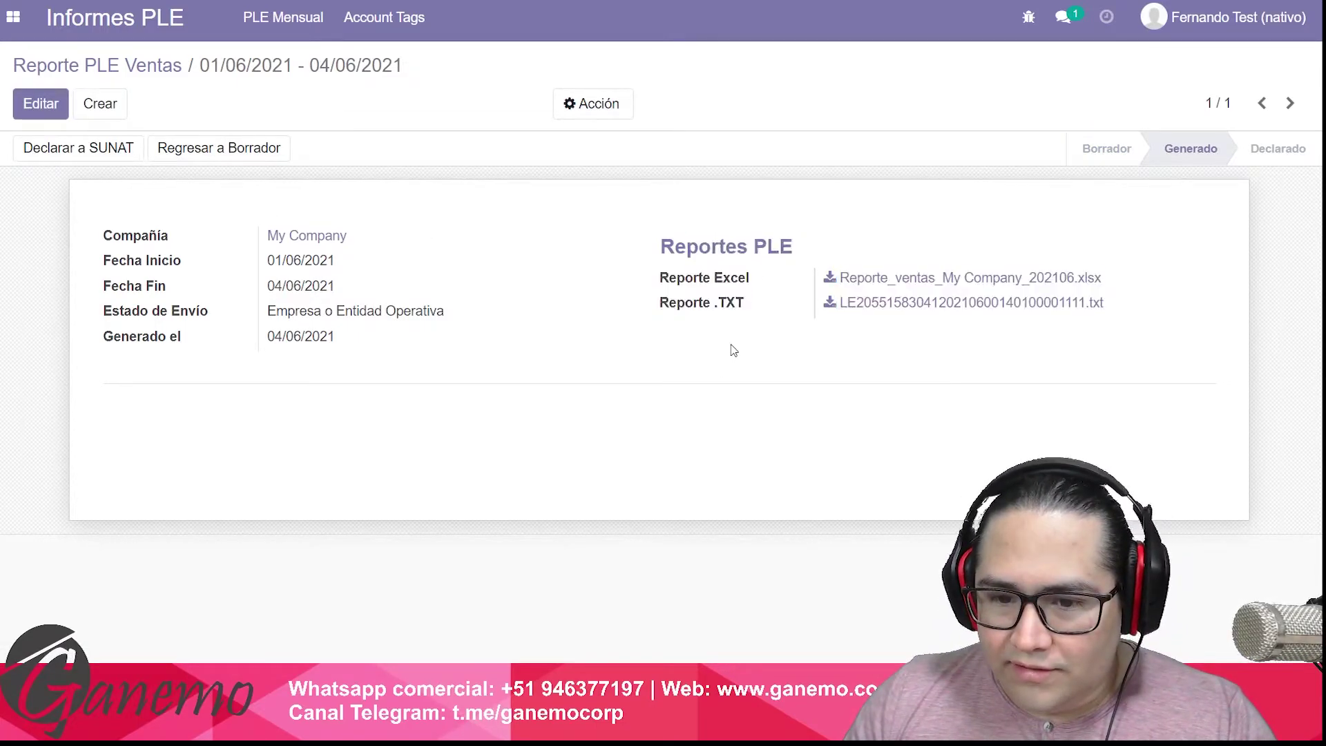
left_click(846, 278)
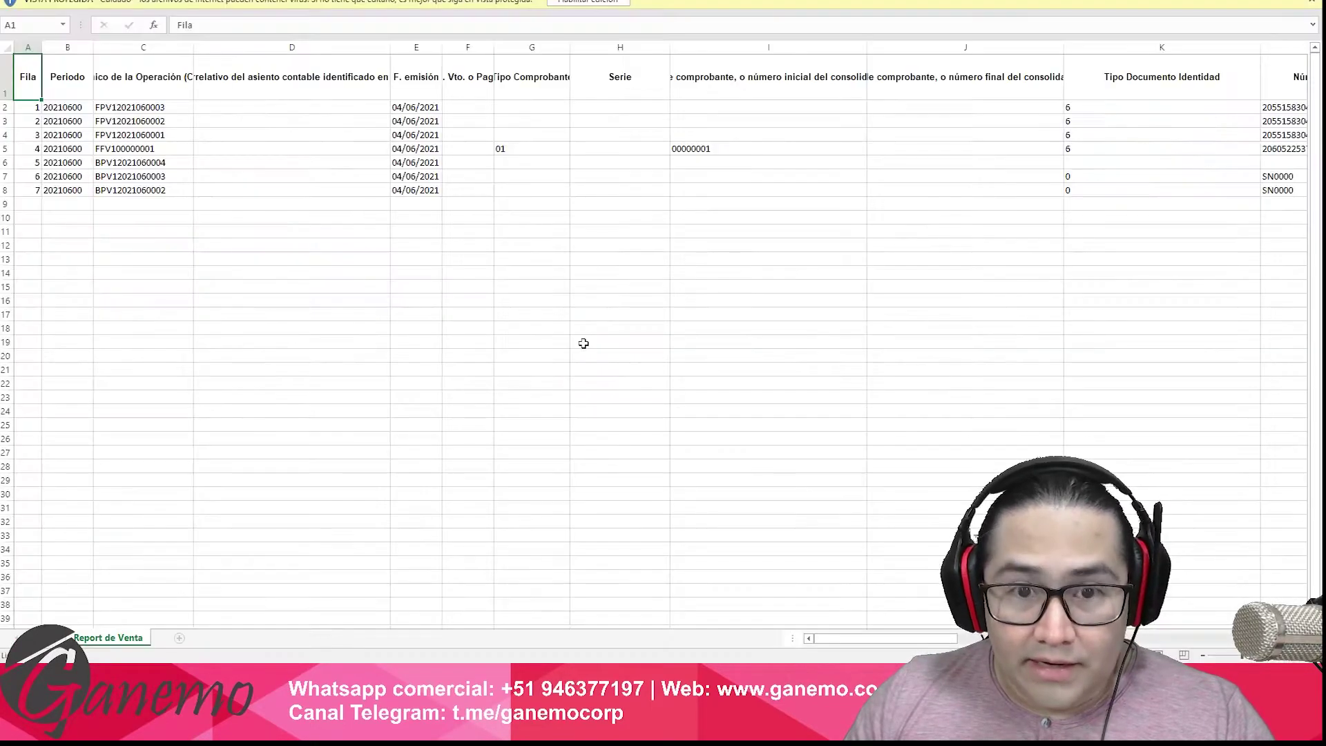
Enable editing and inspect row 5's document type in G5 and 450 taxable base in O5.
left_click(589, 4)
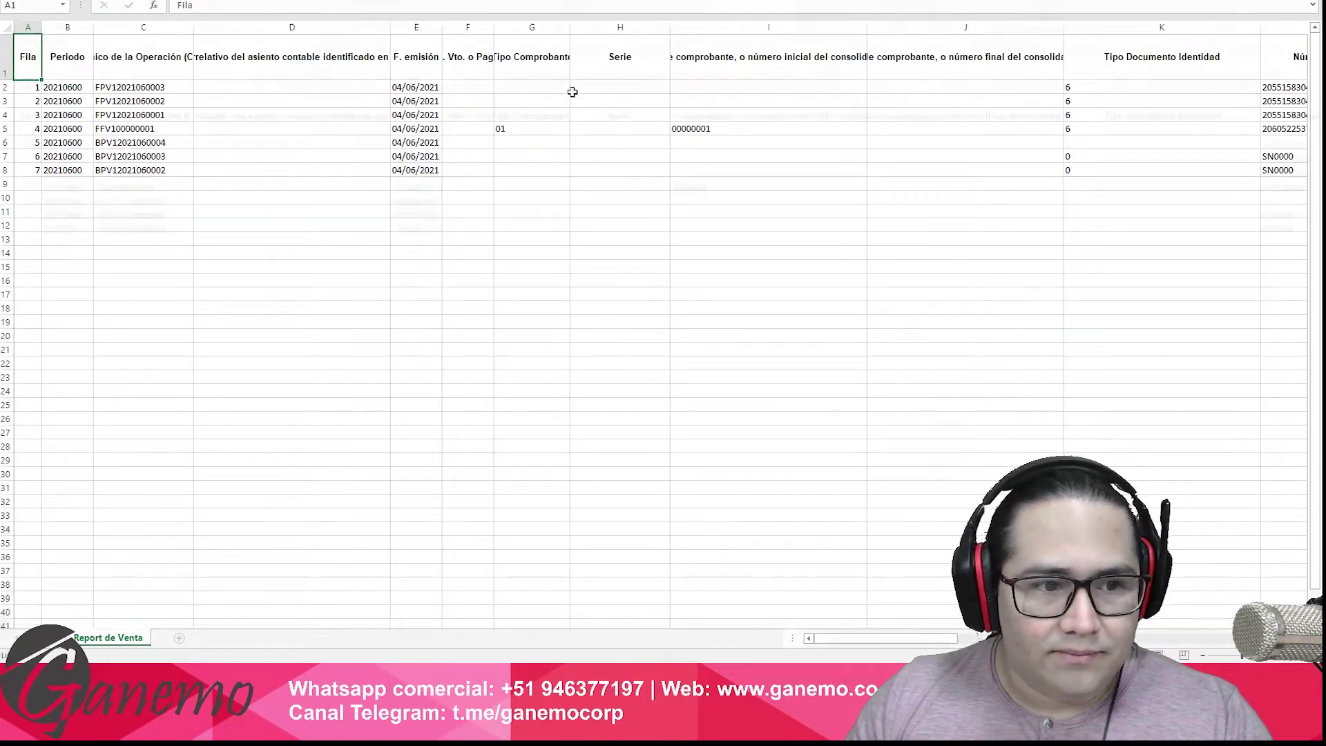
left_click(524, 191)
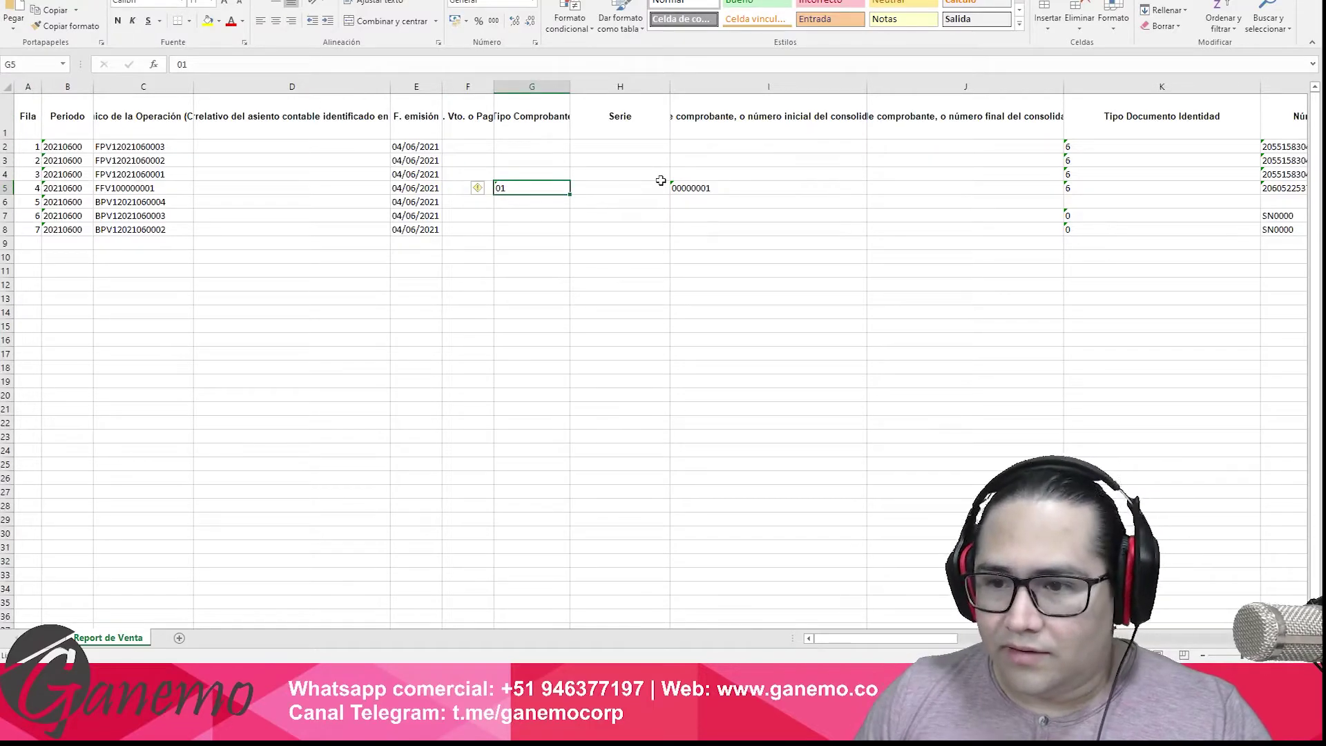
key("Right")
key("Right")
key("Right")
key("Right")
key("Right")
key("Right")
key("Right")
key("Right")
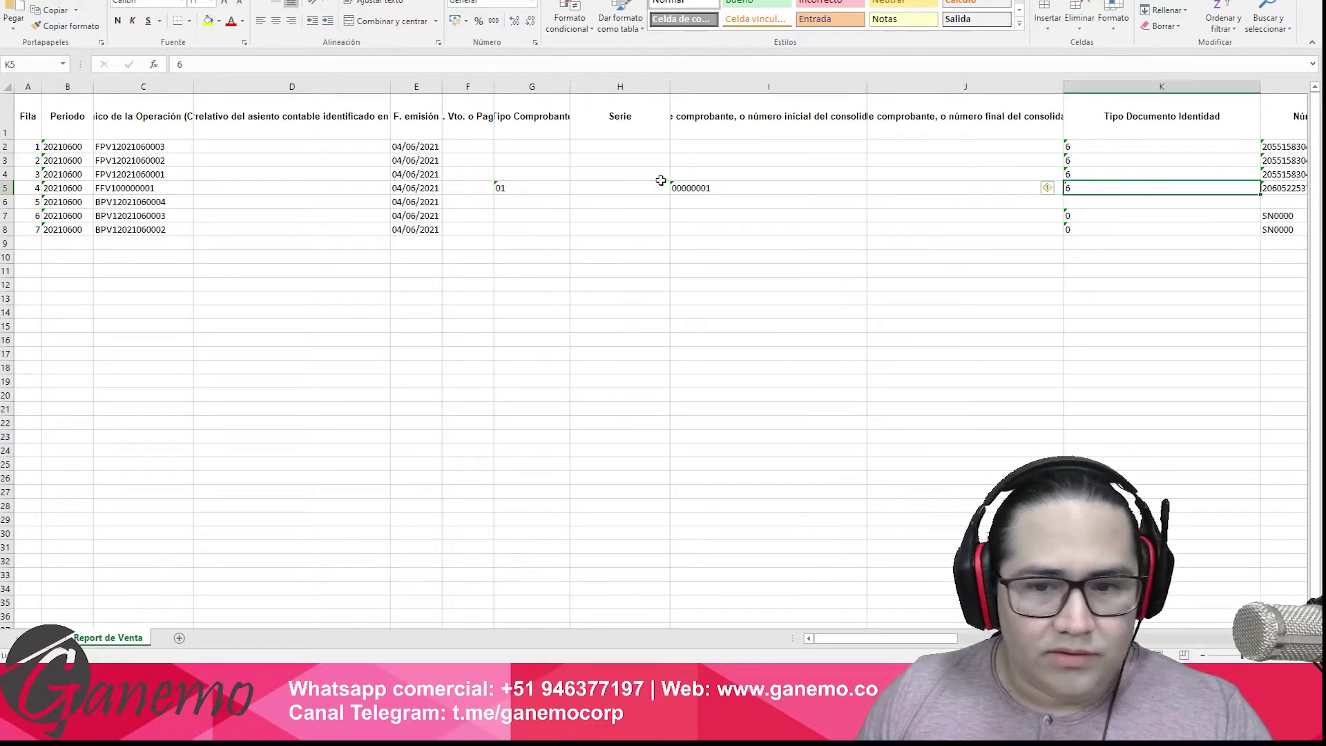
key("Right")
key("Right")
key("Right")
key("Left")
key("Left")
key("Left")
key("Left")
key("Right")
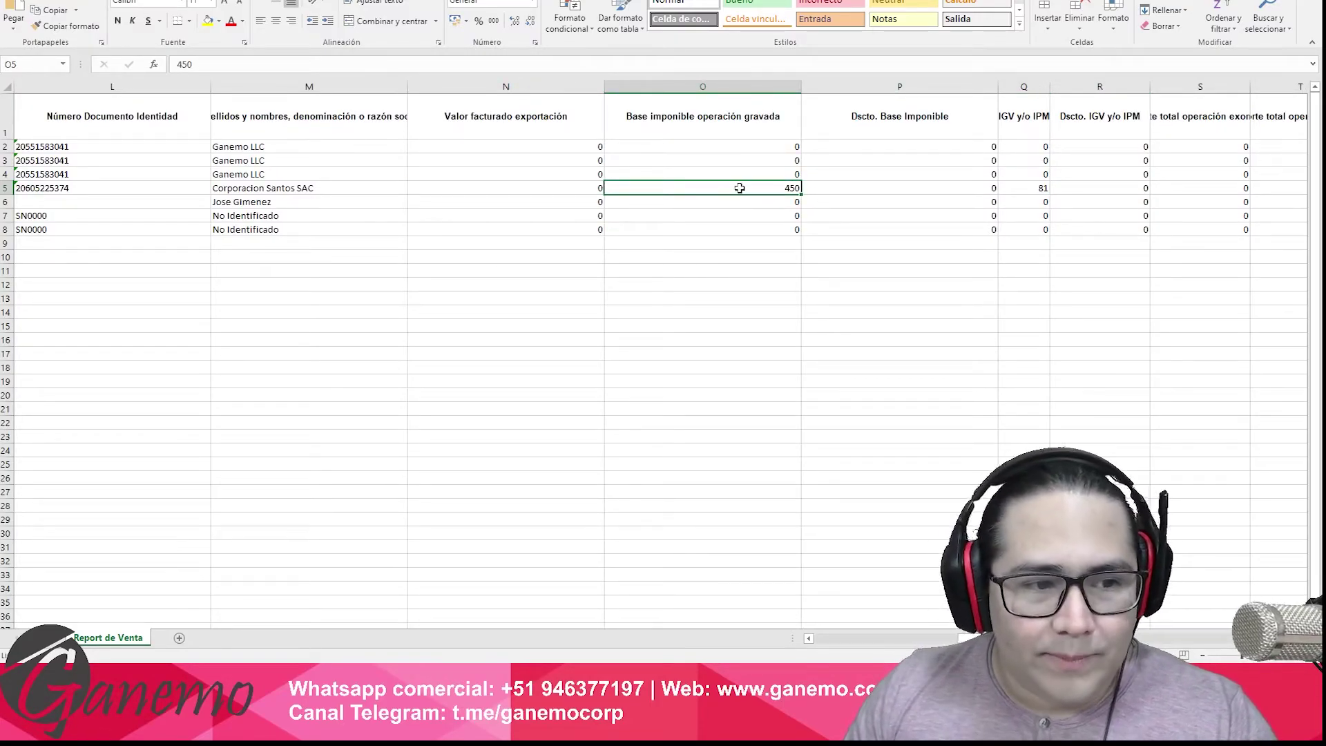
Check the 81 IGV in Q5 and 531 total in Z5, then return to Odoo.
left_click(1031, 190)
key("Right")
key("Right")
key("Right")
key("Right")
key("Right")
key("Right")
key("Right")
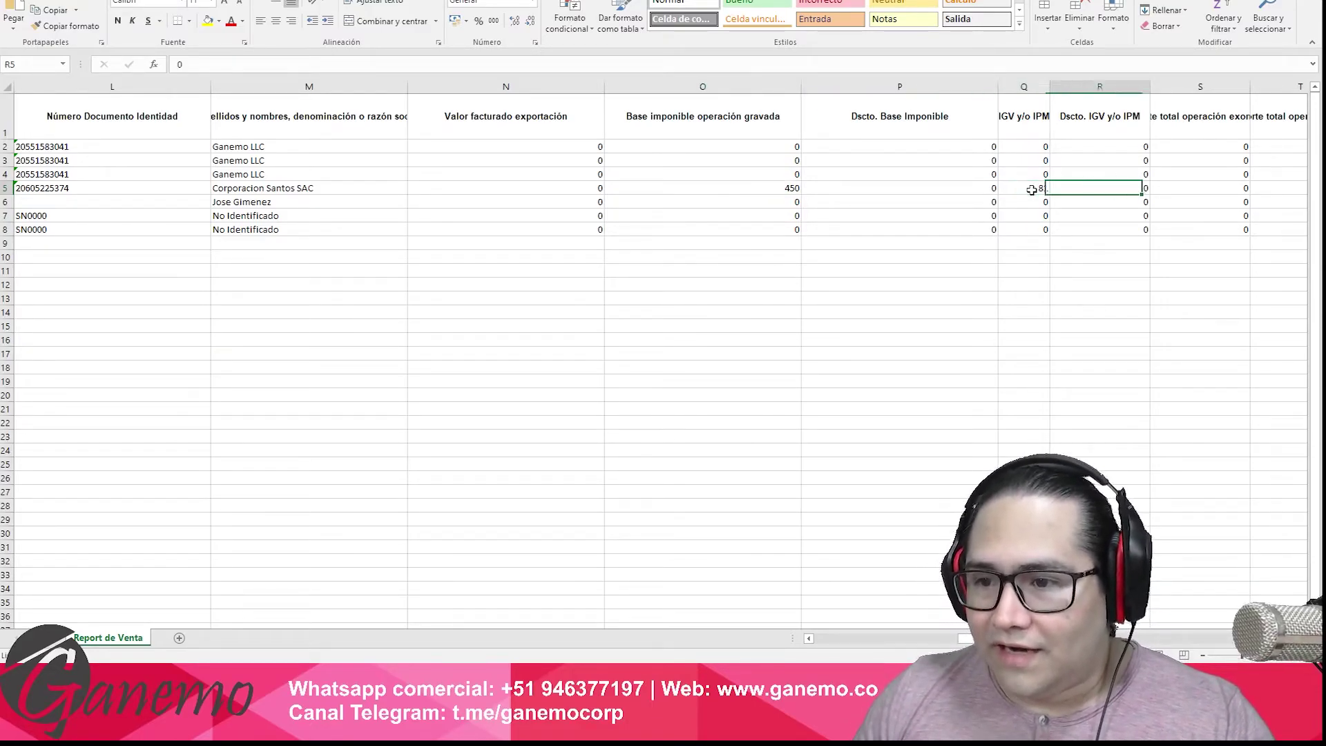
key("Right")
key("Right")
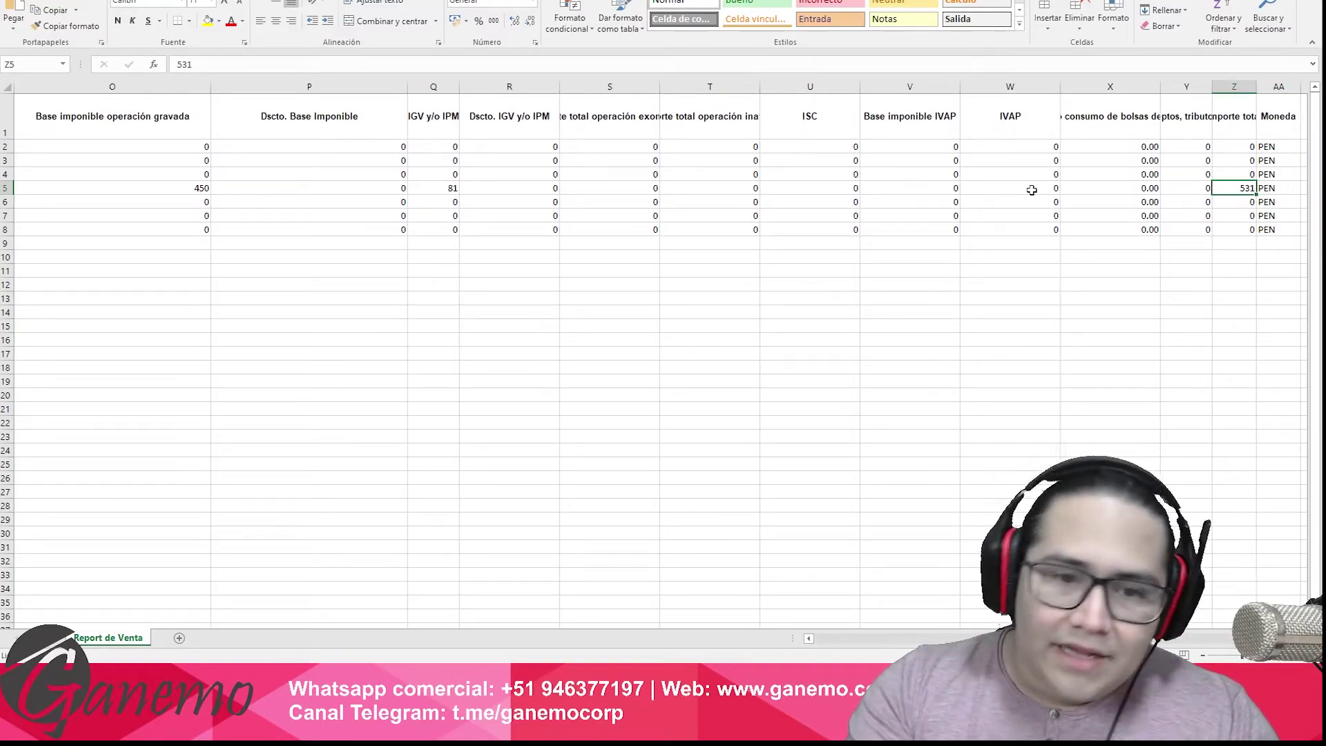
left_click_drag(494, 193, 1204, 192)
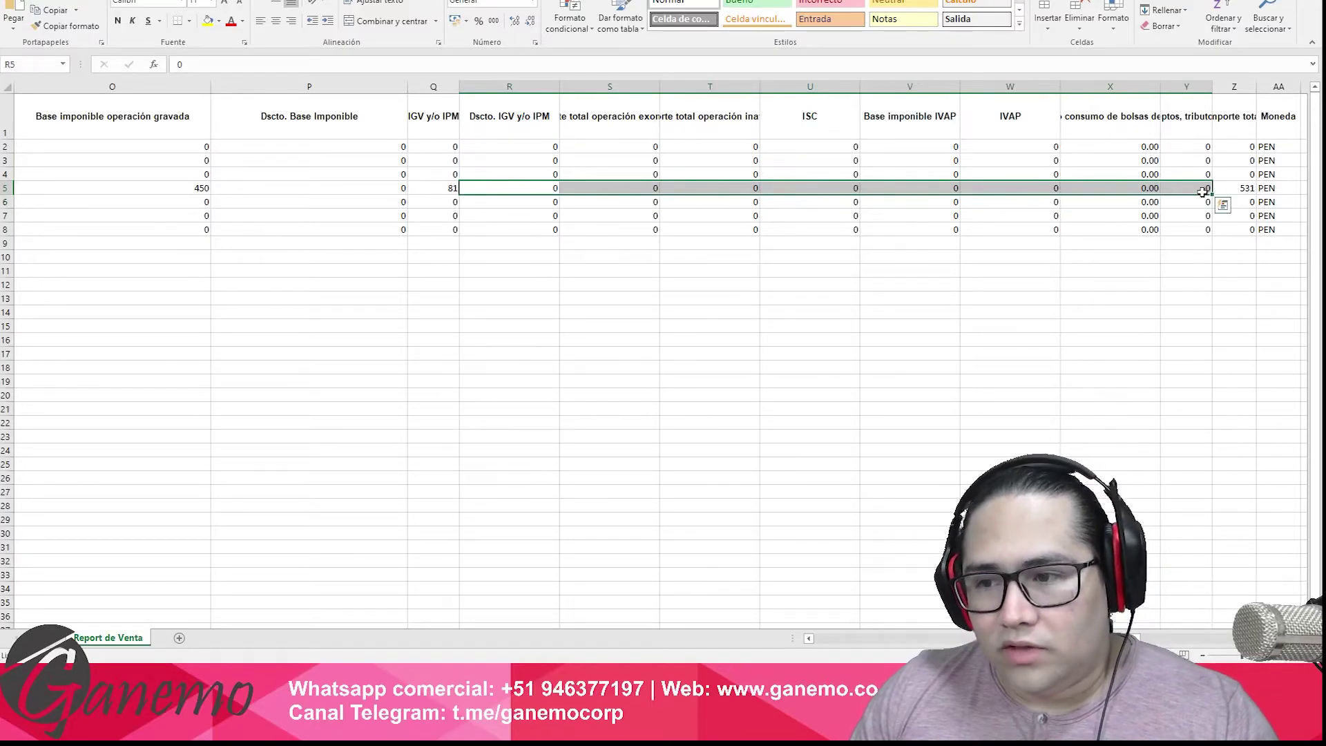
left_click(1235, 187)
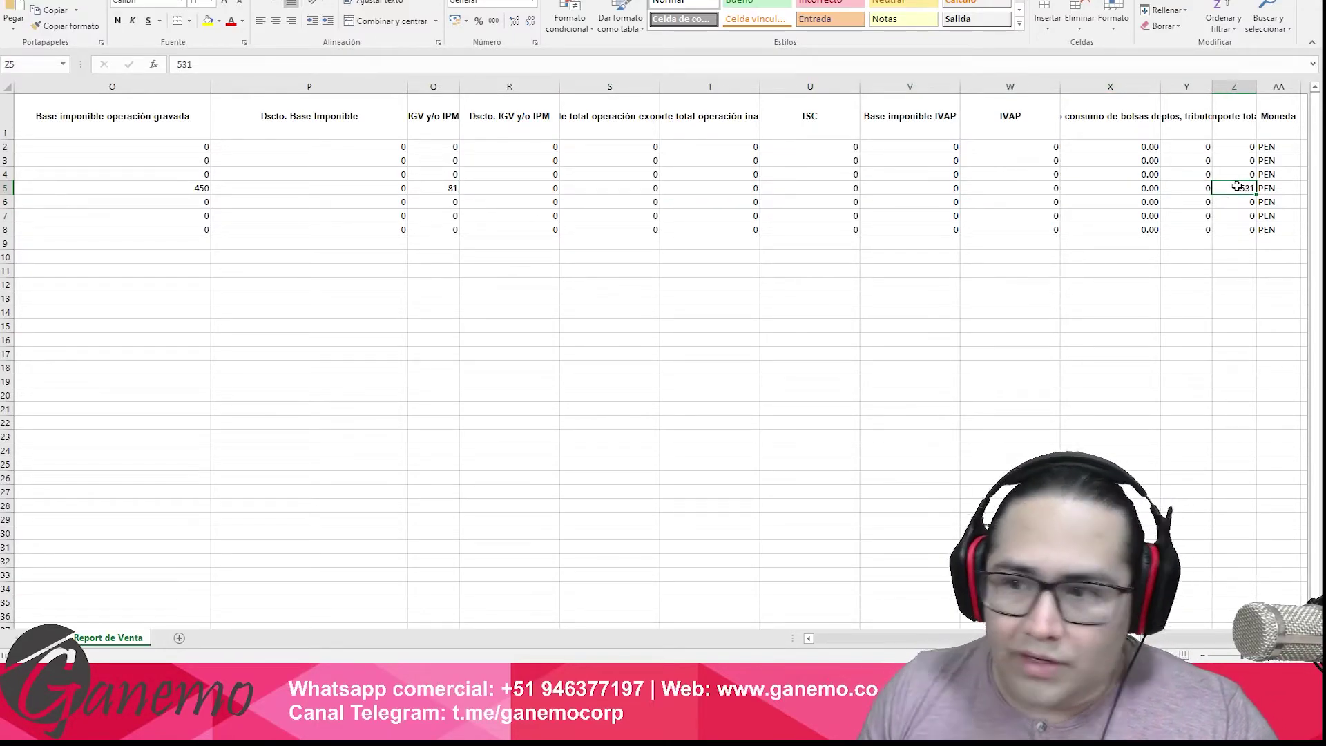
key("Right")
key("Right")
key("Right")
key("Right")
key("Right")
key("Right")
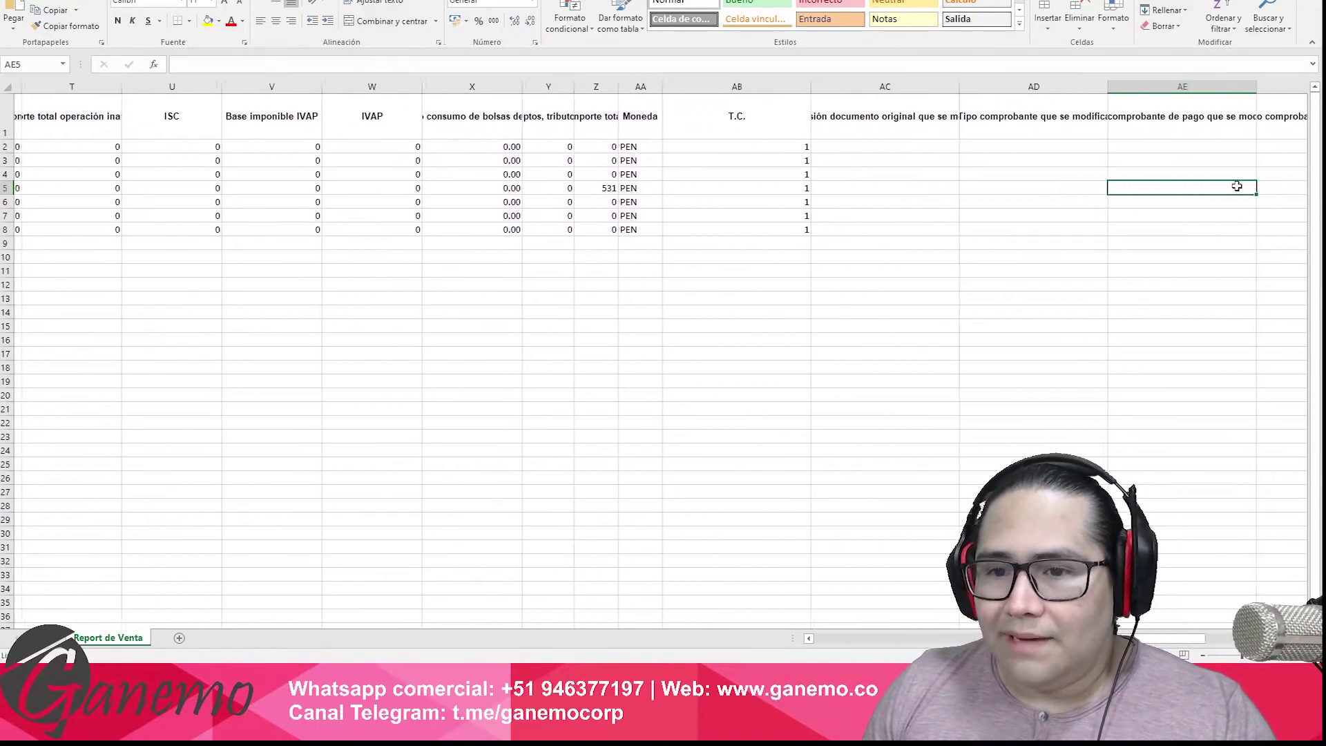
key("Right")
key("Right")
key("Right")
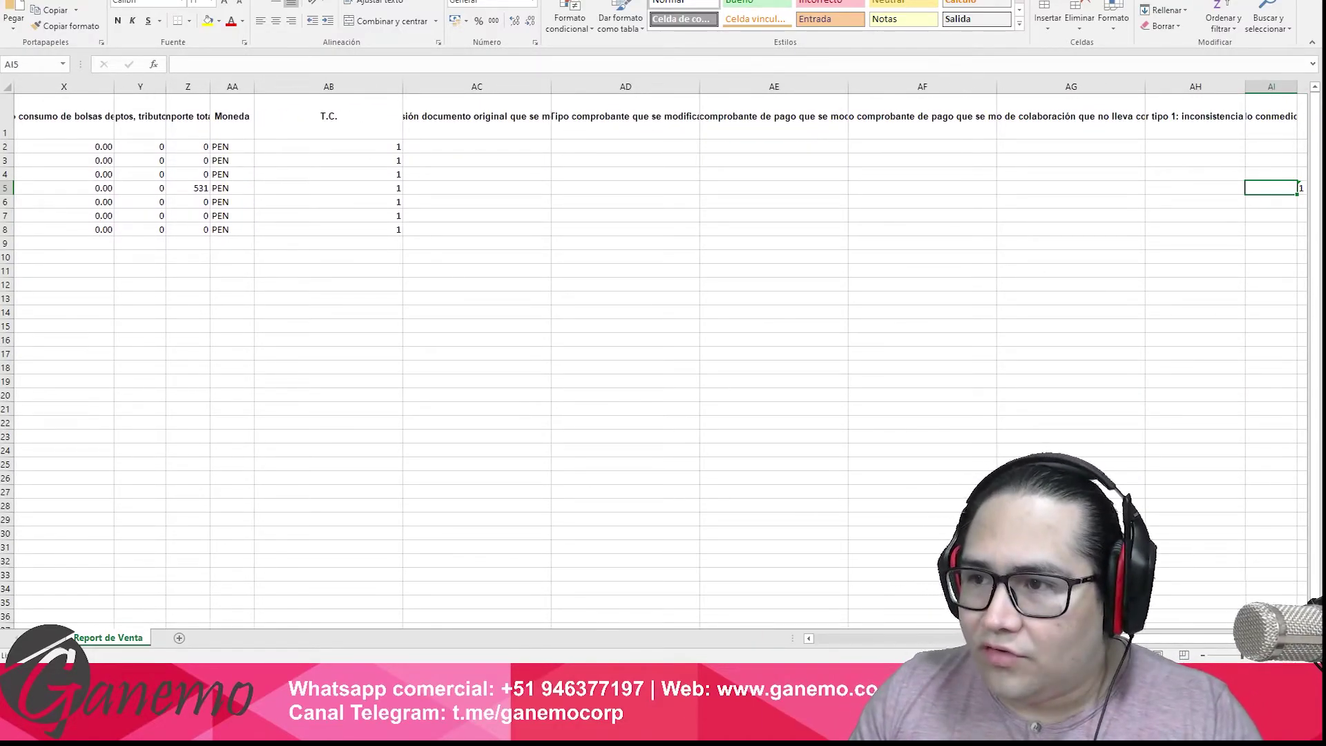
key("alt+Tab")
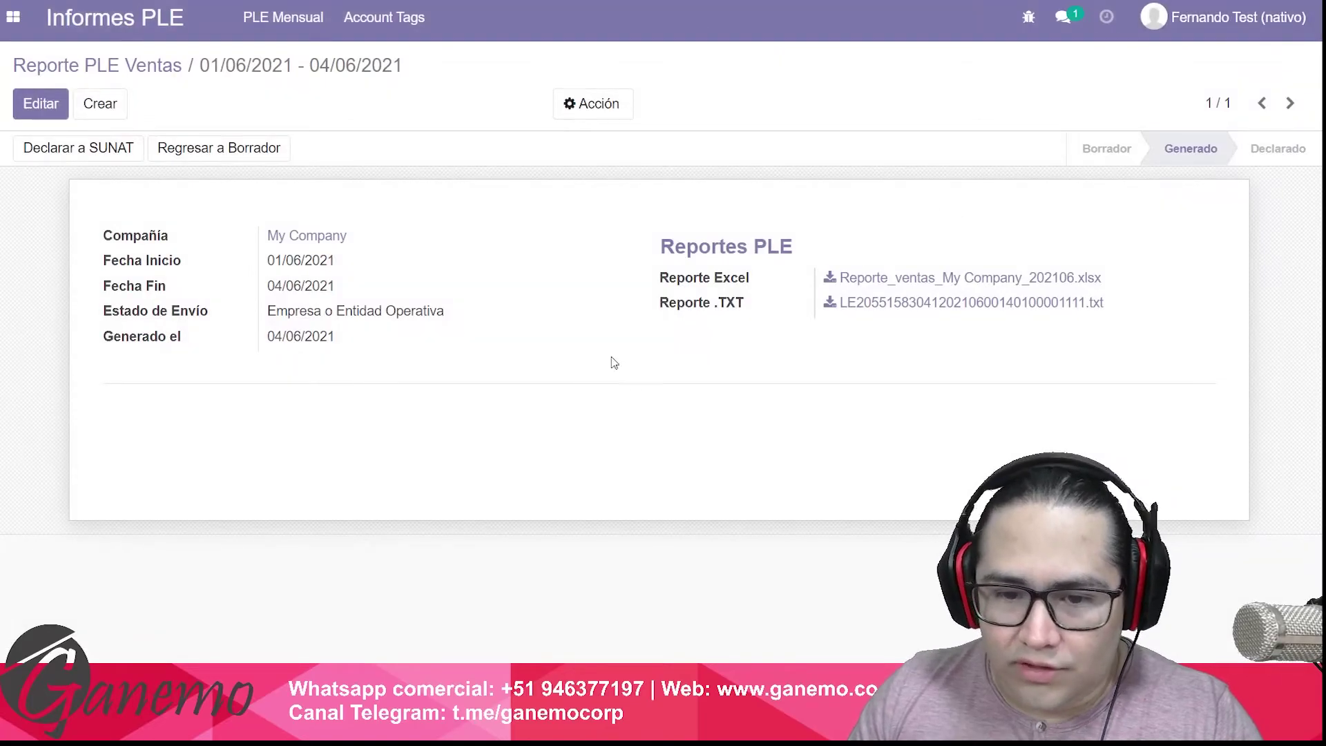
Download the PLE Ventas .TXT report and open it in Notepad.
left_click_drag(678, 282, 799, 356)
left_click_drag(667, 304, 748, 309)
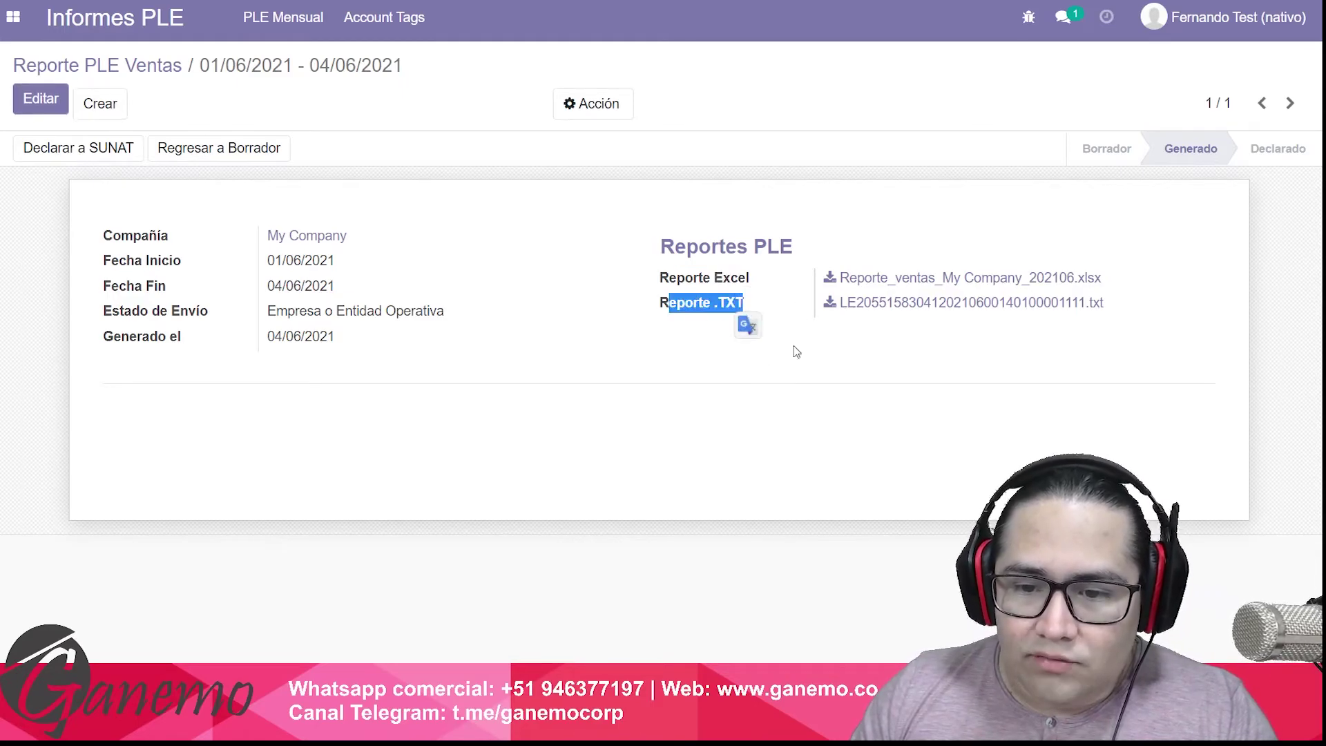
left_click(919, 308)
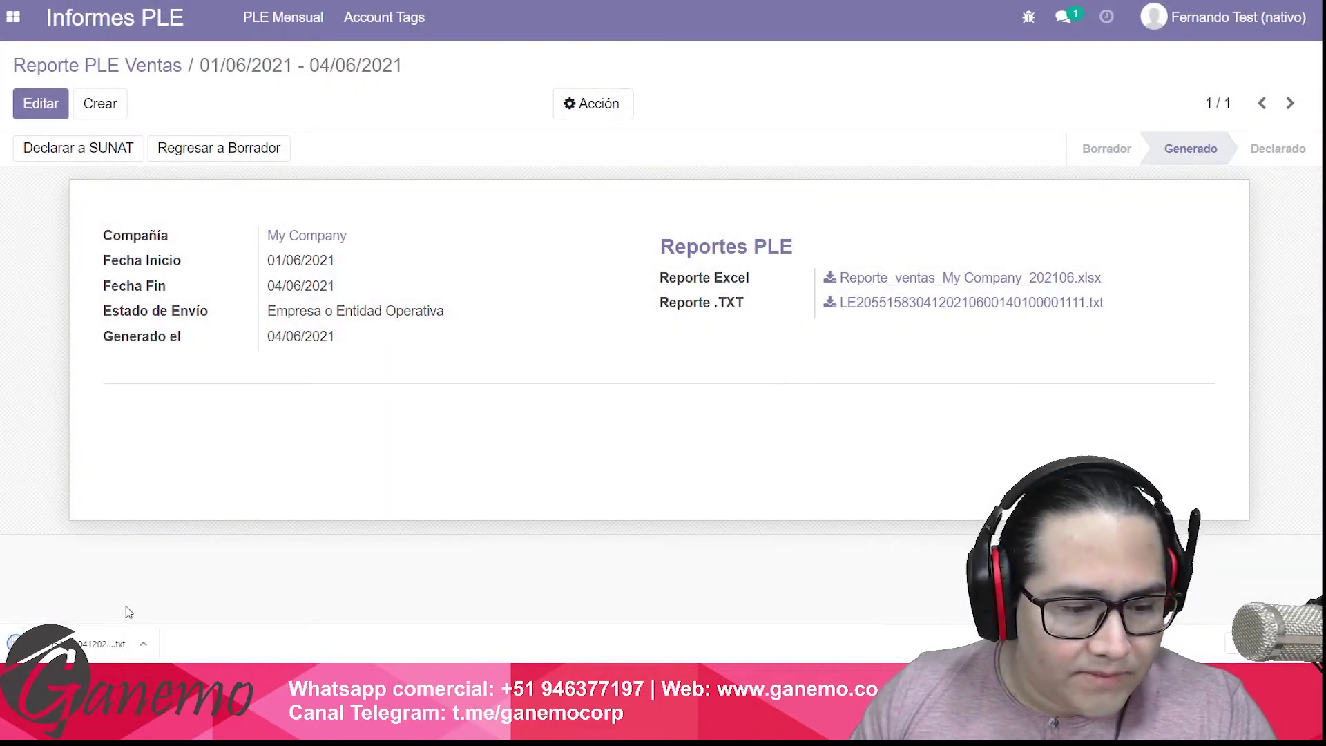
left_click(90, 644)
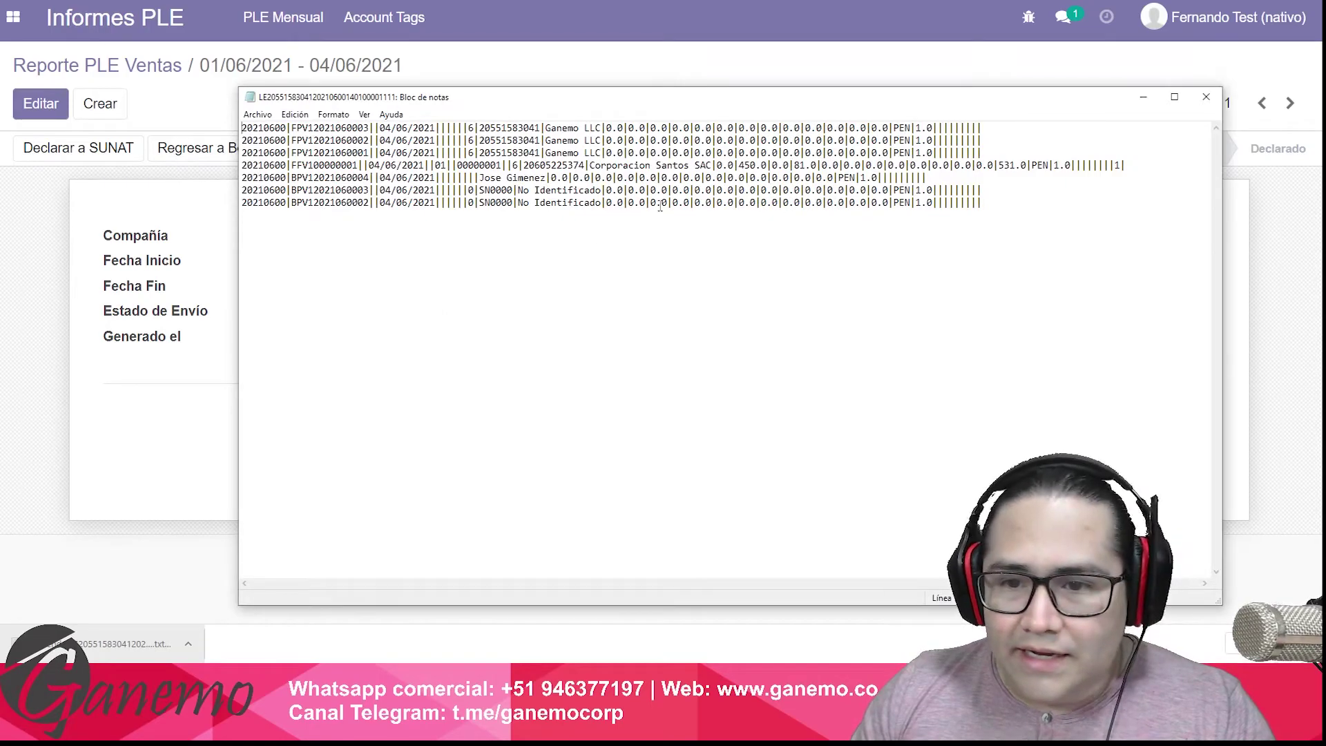
Highlight the Corporacion Santos SAC invoice data and its number on line 4.
left_click_drag(601, 166, 847, 180)
left_click_drag(1120, 168, 860, 166)
left_click(286, 166)
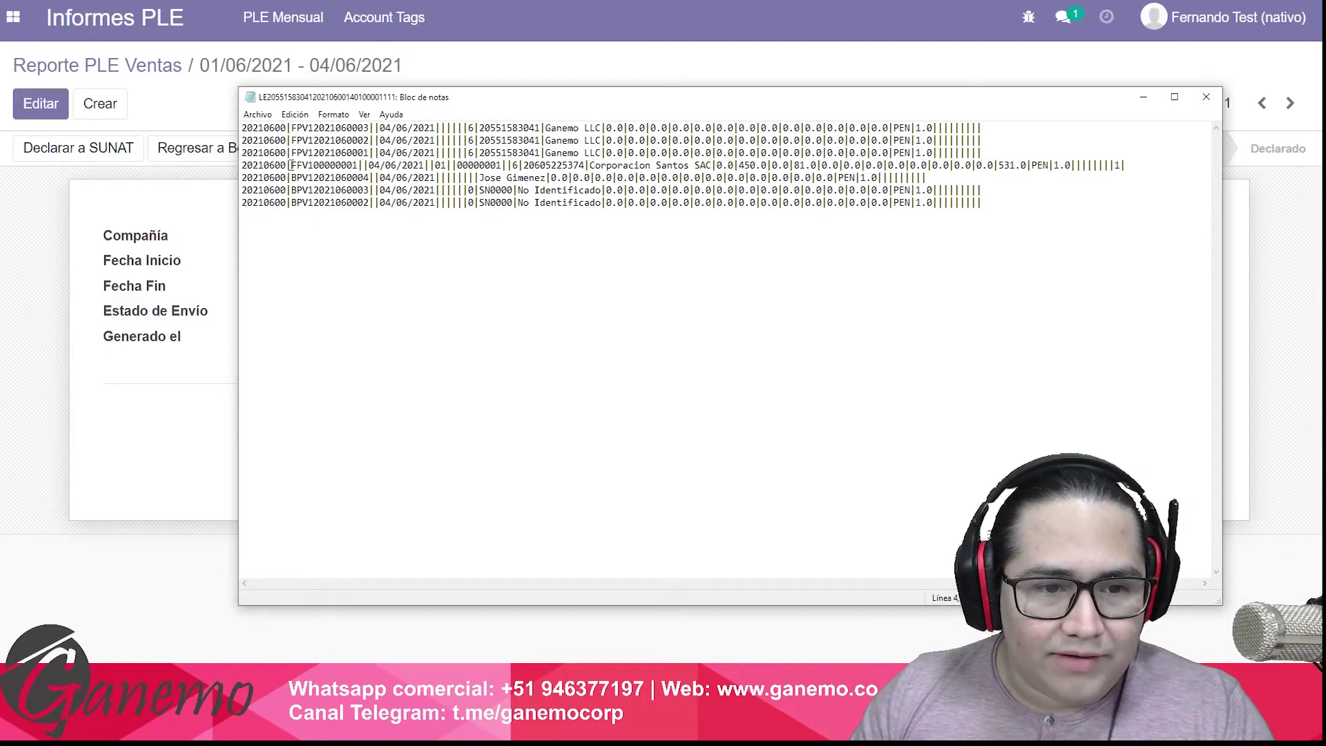
left_click_drag(297, 166, 353, 166)
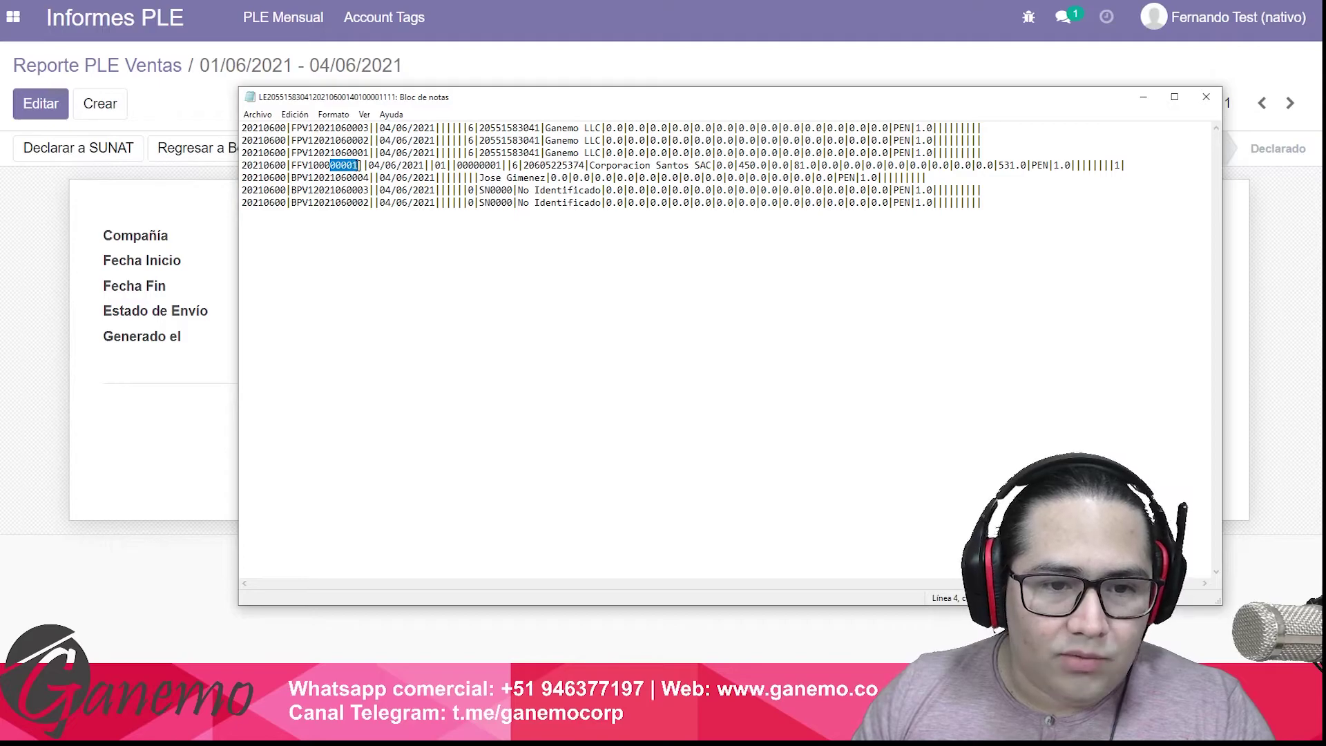
Close Notepad and go back to the Reporte PLE Ventas list via the breadcrumb.
left_click(1207, 97)
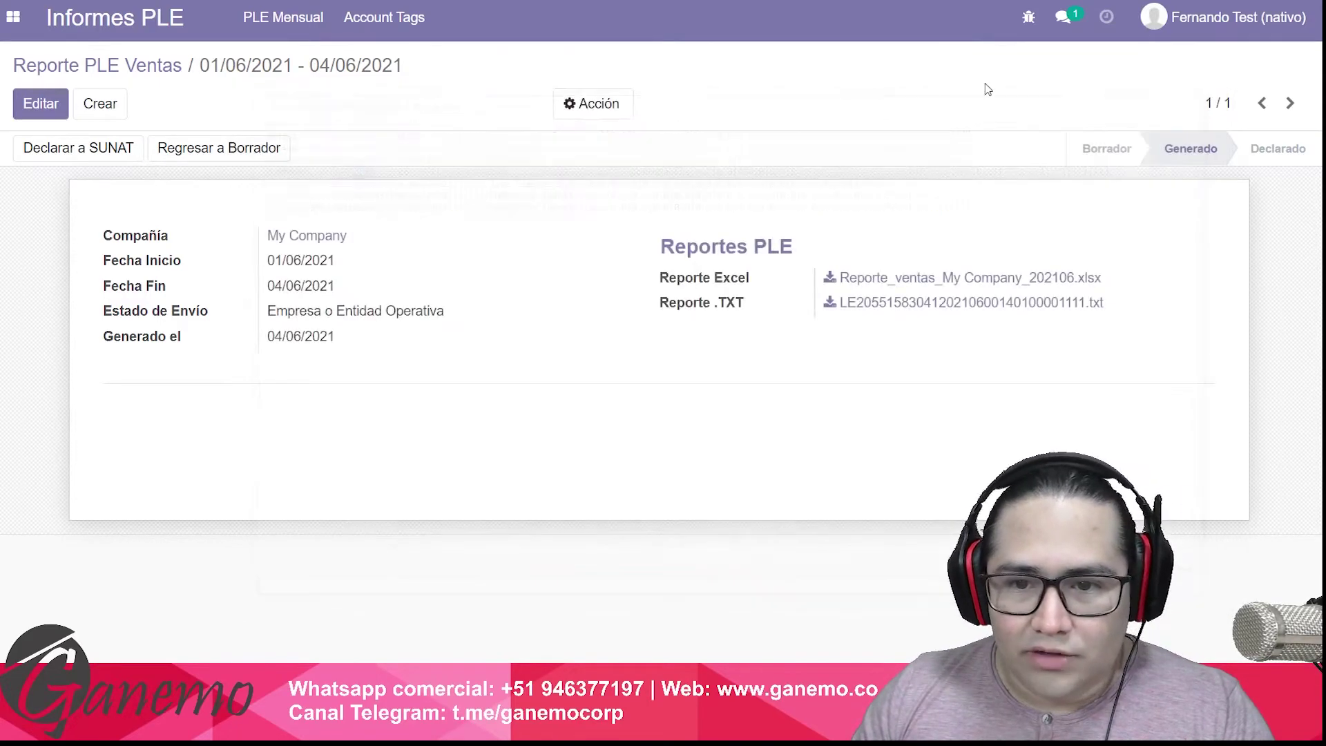
left_click(143, 67)
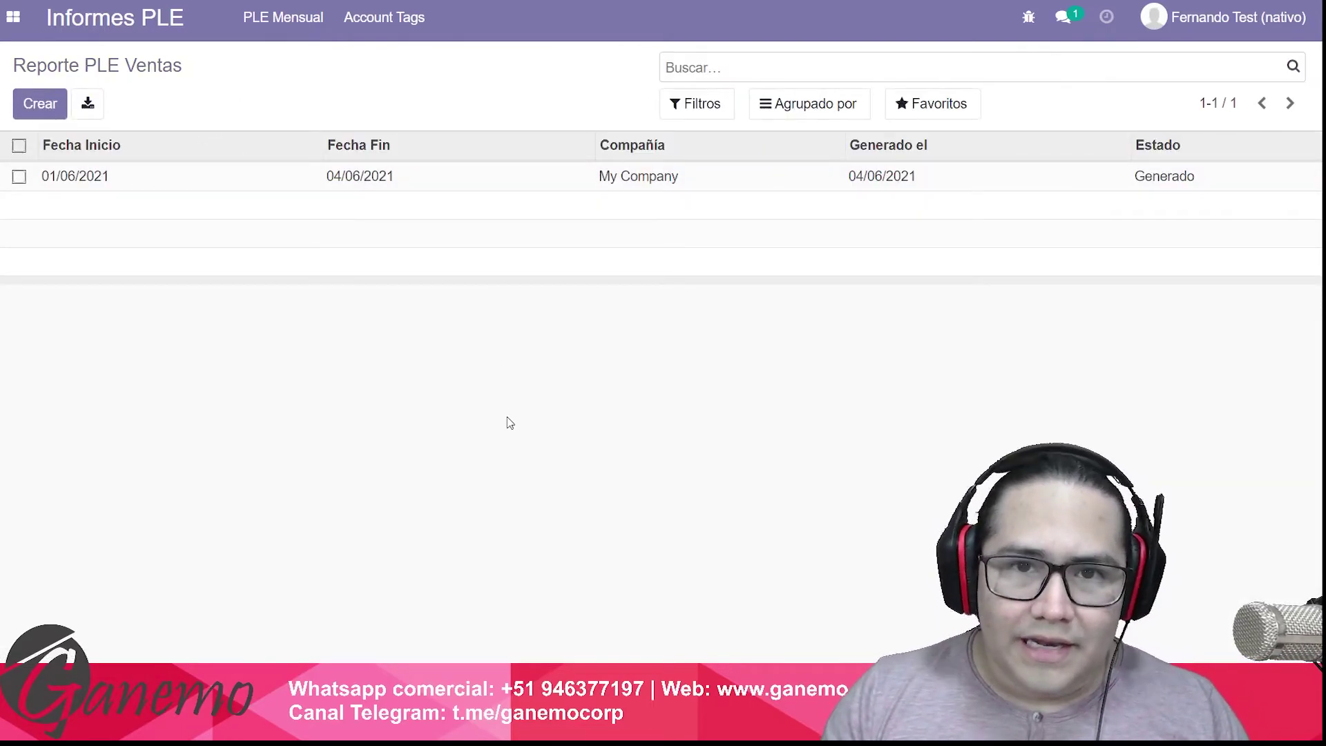